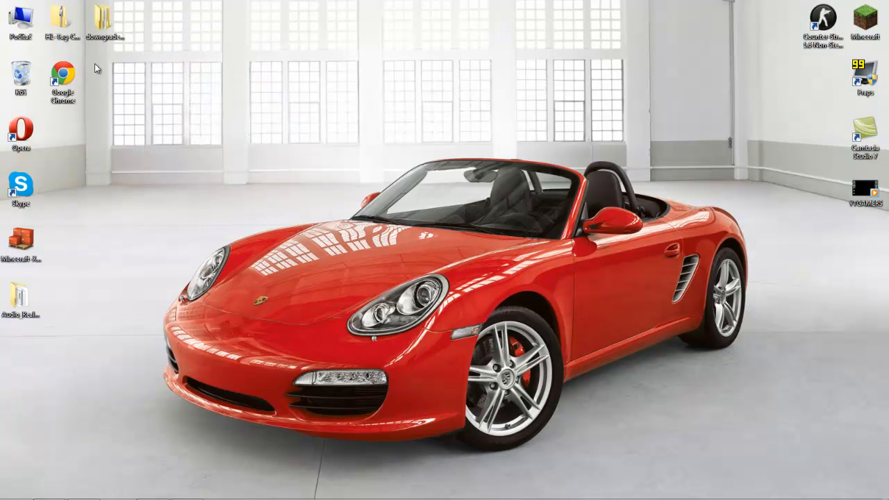
# - Switch to the Opera browser and open the Energy Loops category of the video background loops on movietools.info
pyautogui.moveTo(152, 490)
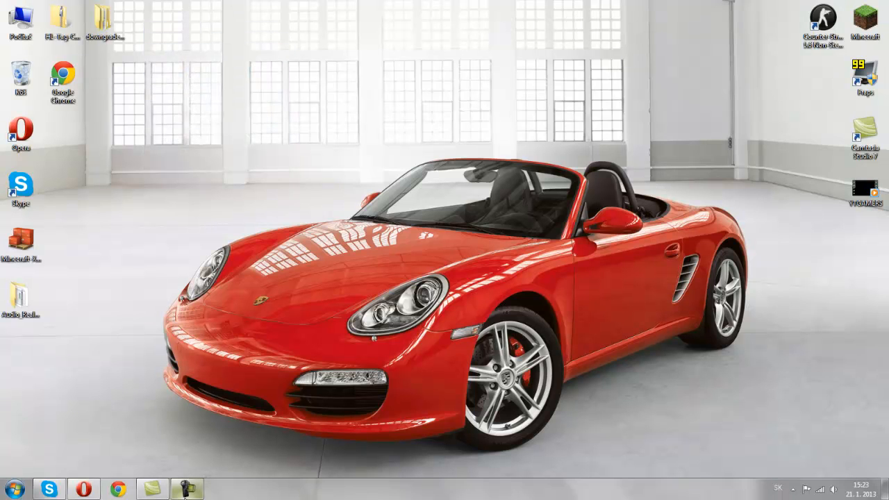
pyautogui.moveTo(185, 491)
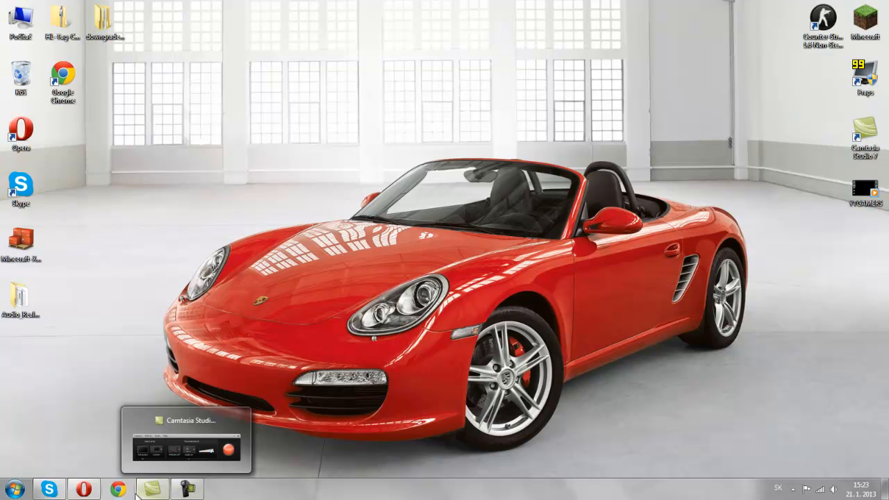
pyautogui.click(88, 491)
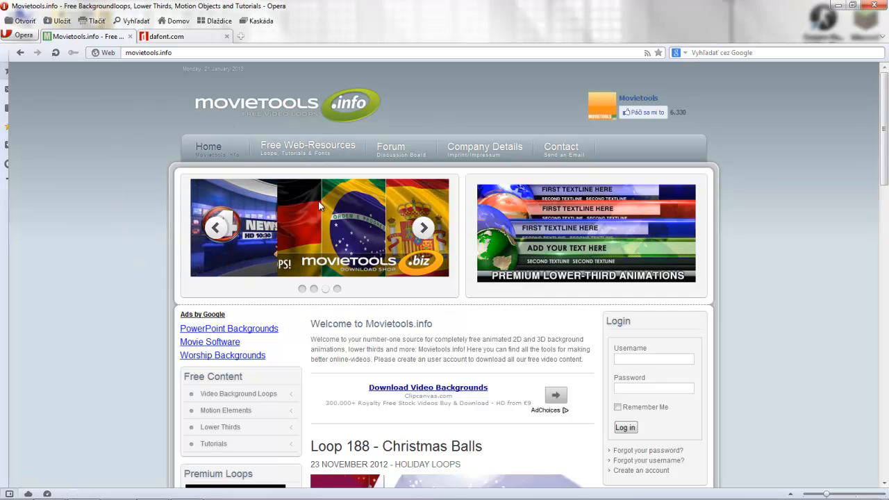
pyautogui.click(256, 396)
pyautogui.scroll(-2, 228, 416)
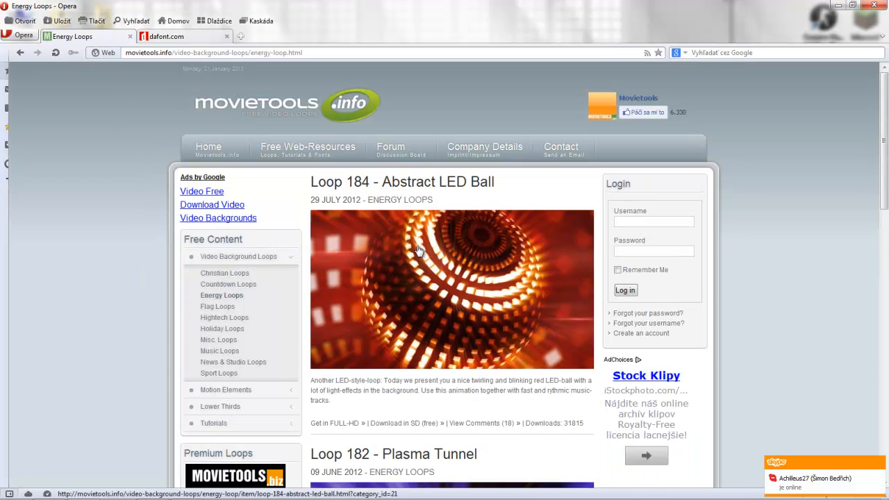
# - Look through the first two pages of the Energy Loops category for a suitable background animation
pyautogui.scroll(-2, 418, 250)
pyautogui.scroll(-3, 419, 323)
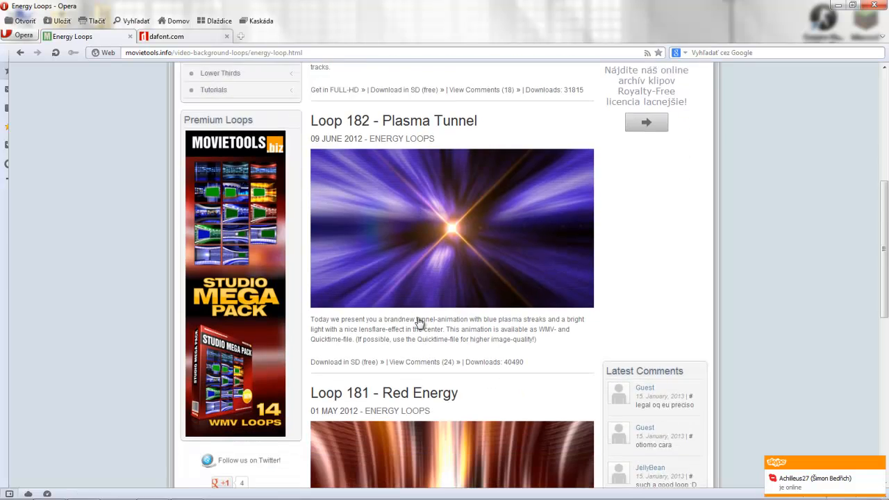
pyautogui.scroll(-6, 420, 323)
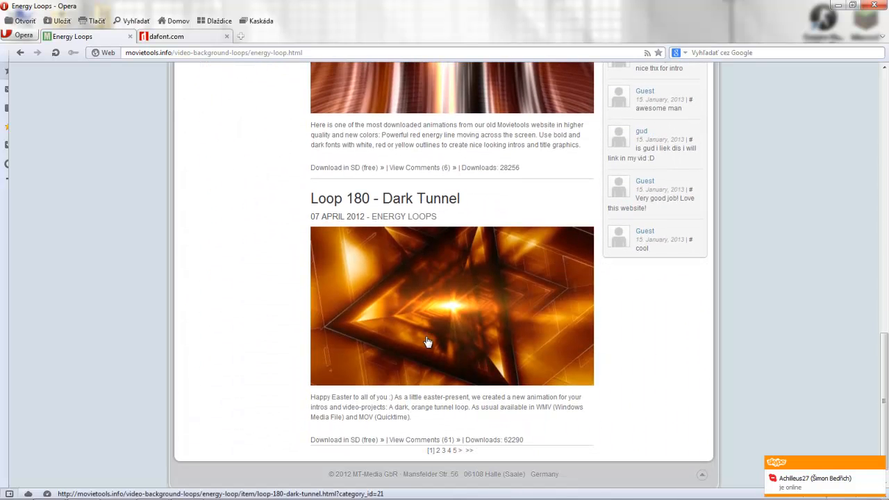
pyautogui.click(437, 451)
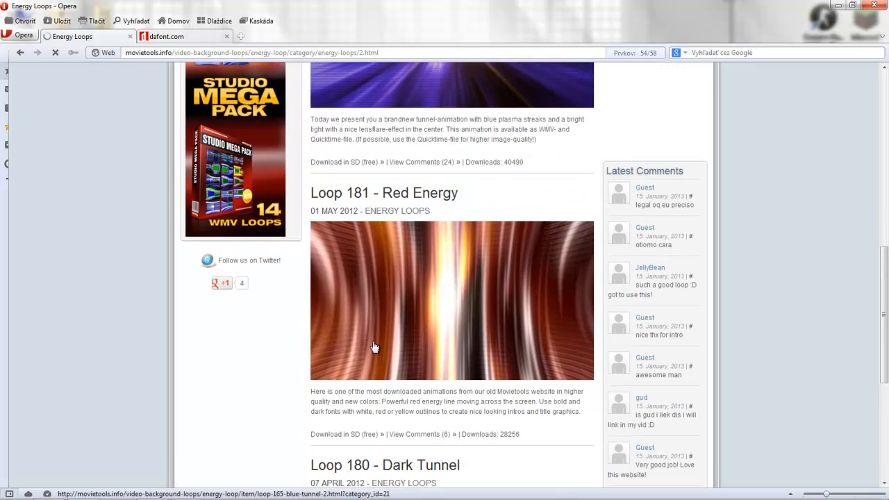
pyautogui.scroll(-2, 453, 297)
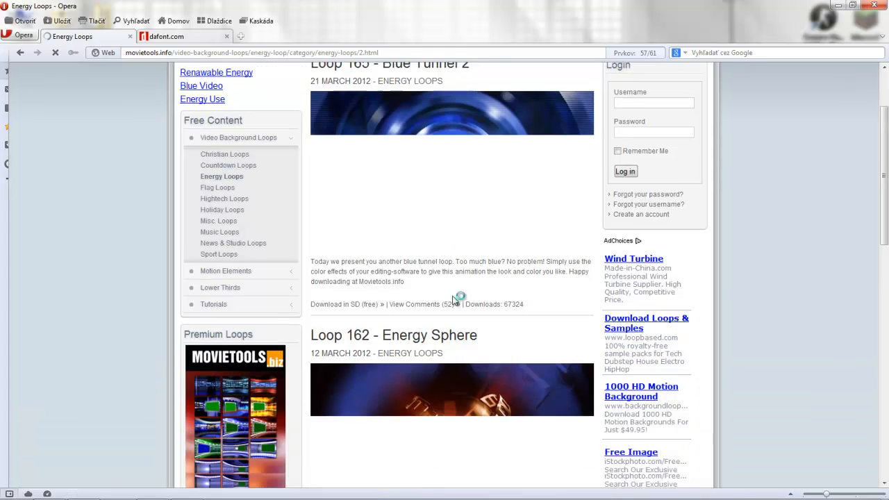
pyautogui.scroll(-3, 421, 280)
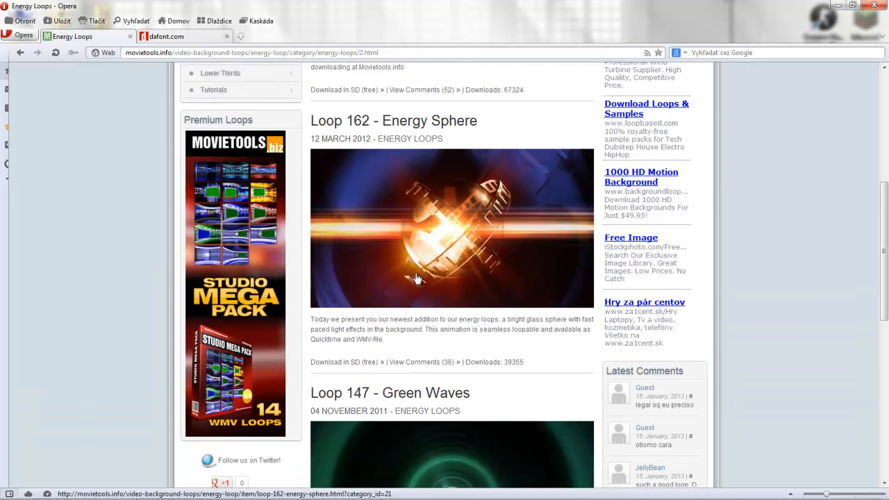
pyautogui.scroll(-7, 417, 278)
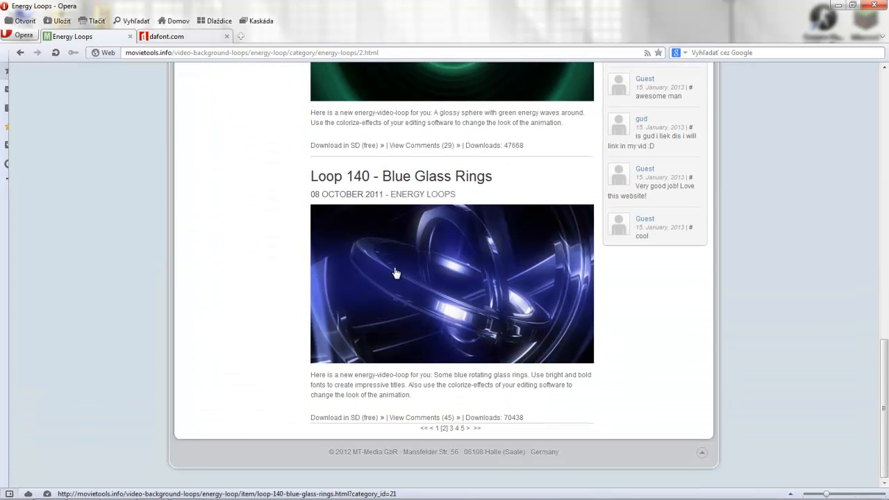
pyautogui.scroll(12, 396, 273)
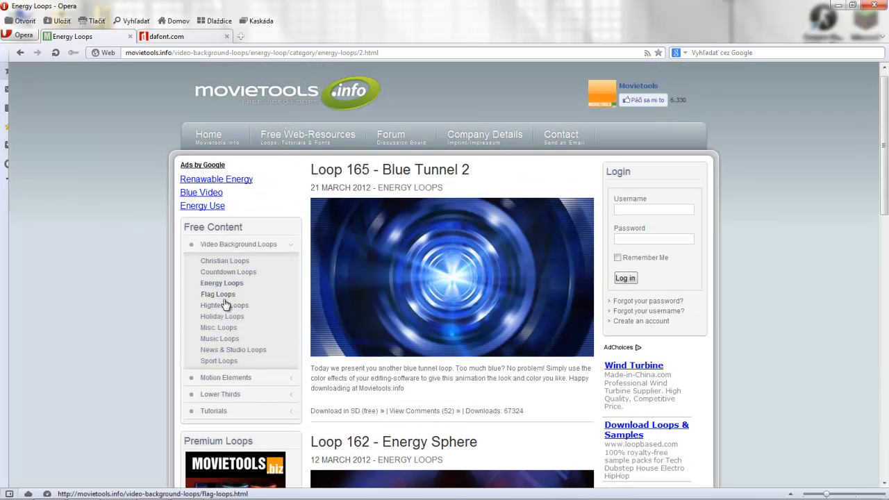
# - Open the Misc. Loops category and look through the loops on its first page
pyautogui.click(380, 311)
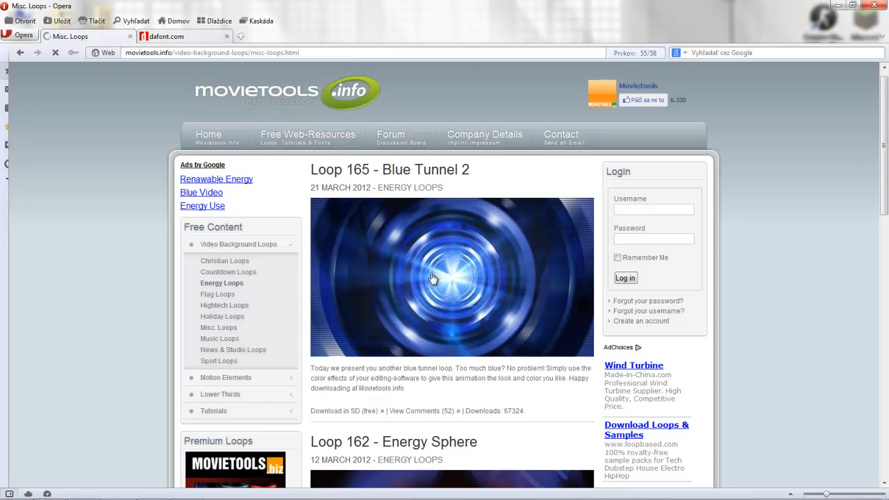
pyautogui.scroll(-3, 450, 311)
pyautogui.scroll(-6, 452, 310)
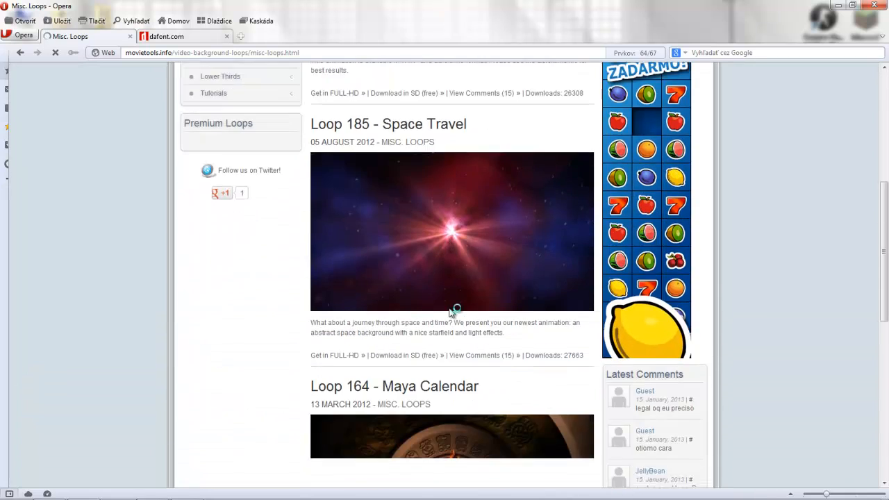
pyautogui.scroll(-3, 448, 296)
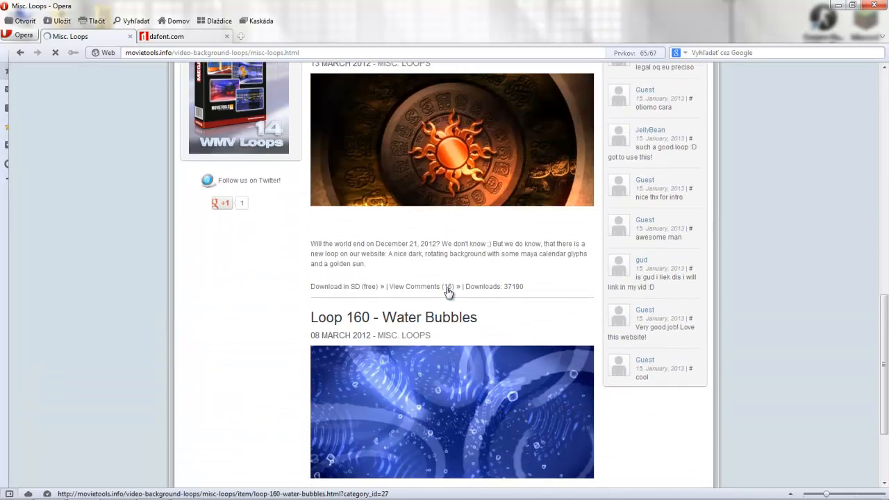
pyautogui.scroll(-5, 447, 291)
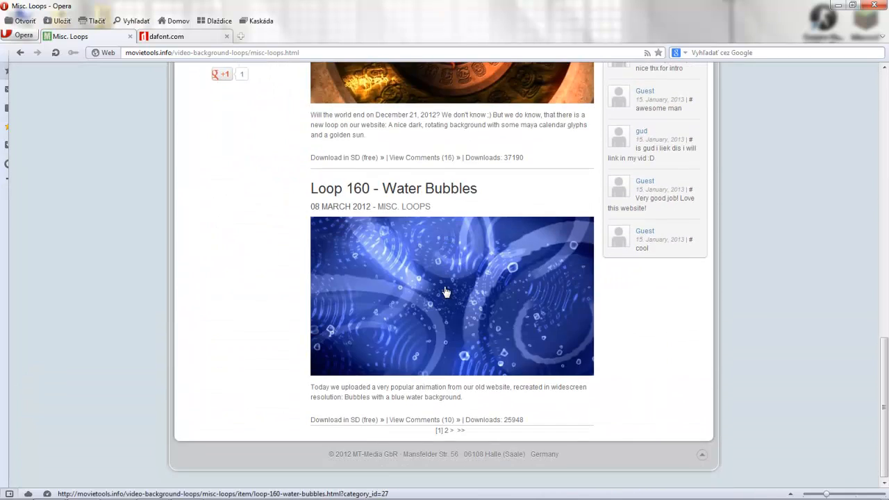
# - Go to page 2 of Misc. Loops and open the Loop 104 - Swords and Shield item
pyautogui.click(449, 431)
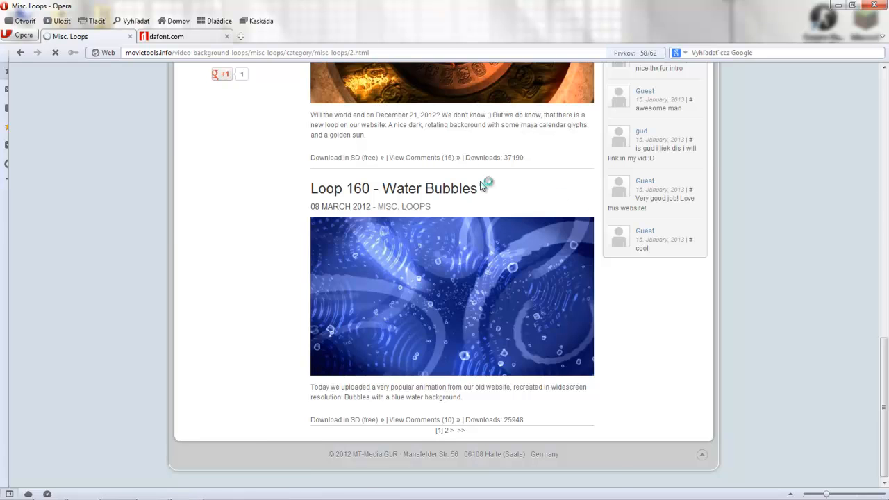
pyautogui.scroll(-3, 391, 280)
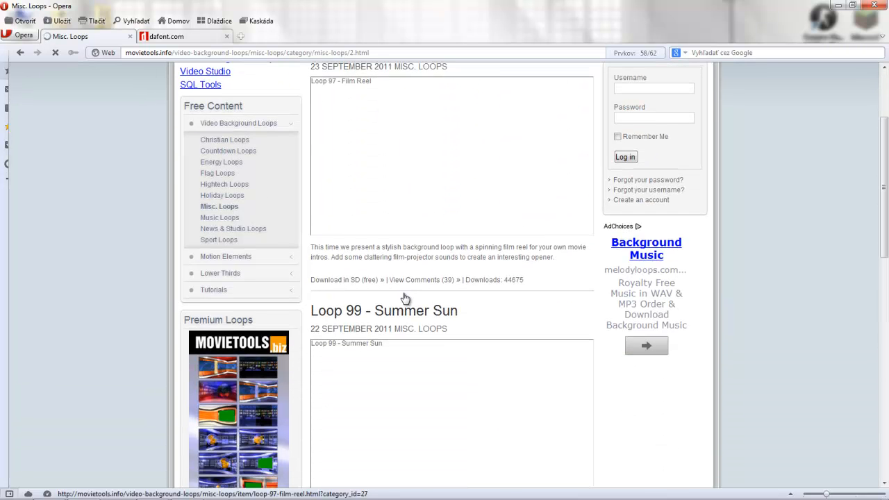
pyautogui.scroll(-5, 401, 267)
pyautogui.scroll(-4, 407, 284)
pyautogui.scroll(2, 431, 303)
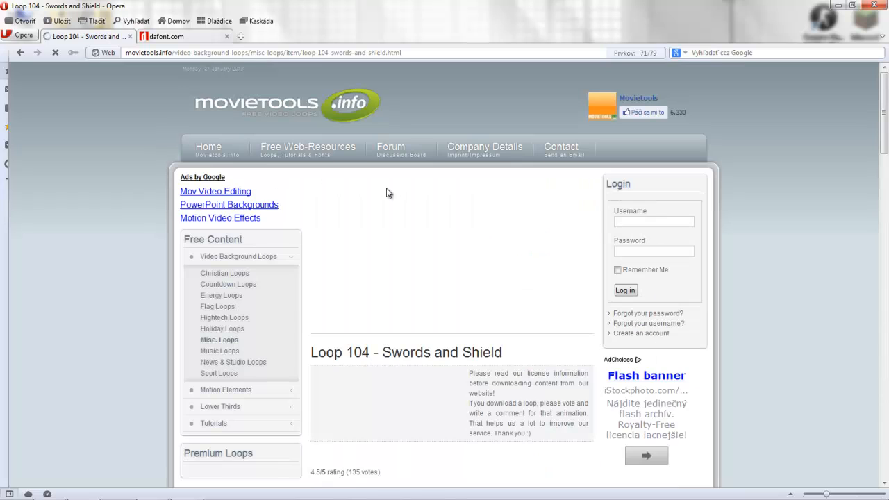
# - Download the Windows Media (WMV) version of Loop 104 and save it to the desktop as WD0104
pyautogui.scroll(-2, 421, 361)
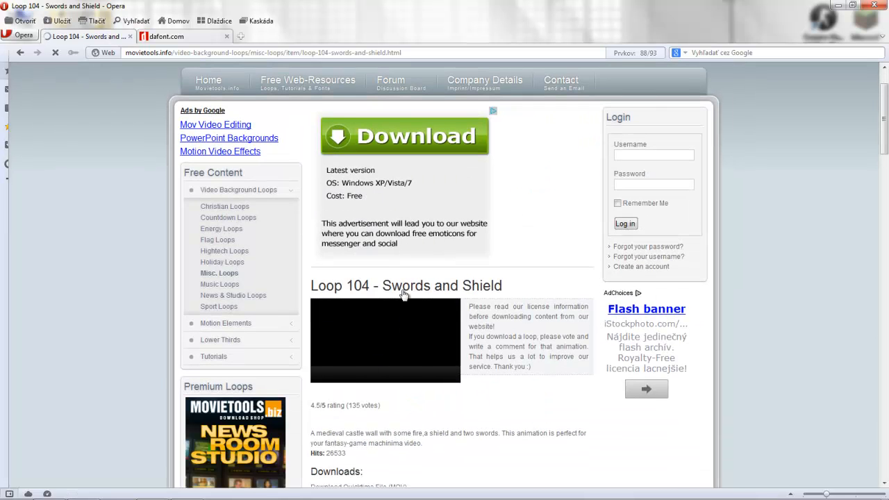
pyautogui.scroll(-1, 428, 401)
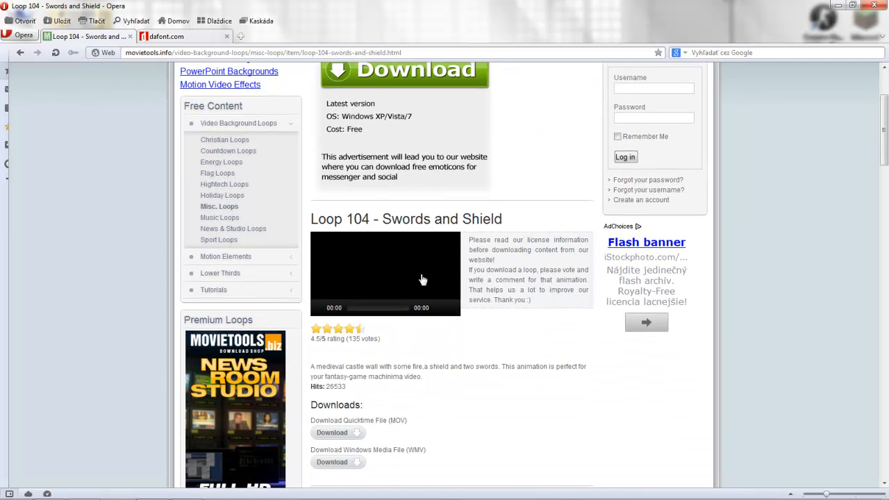
pyautogui.scroll(-5, 344, 343)
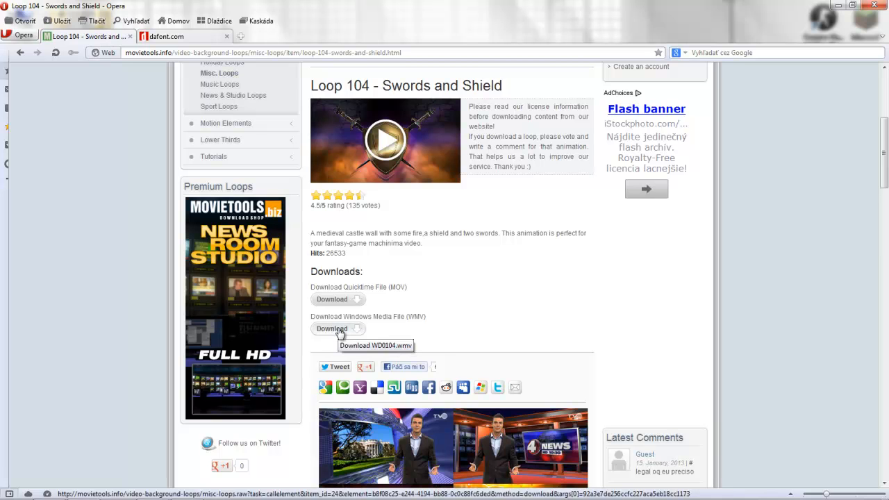
pyautogui.click(341, 335)
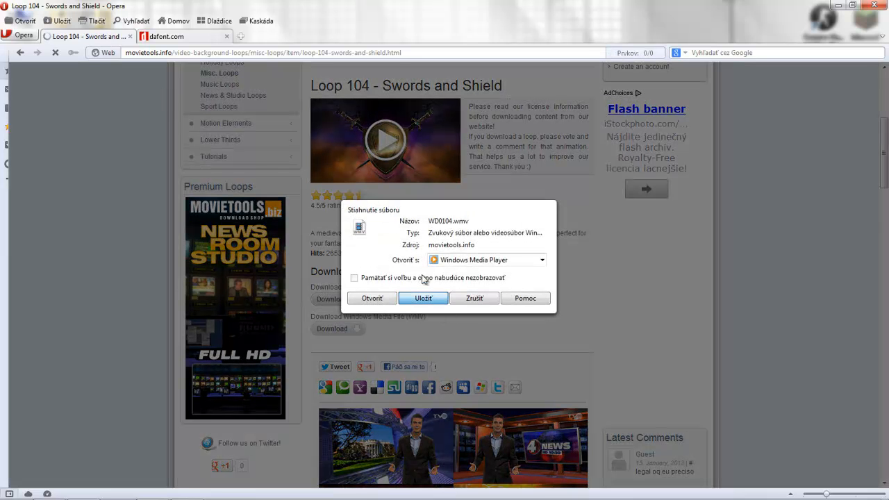
pyautogui.click(64, 101)
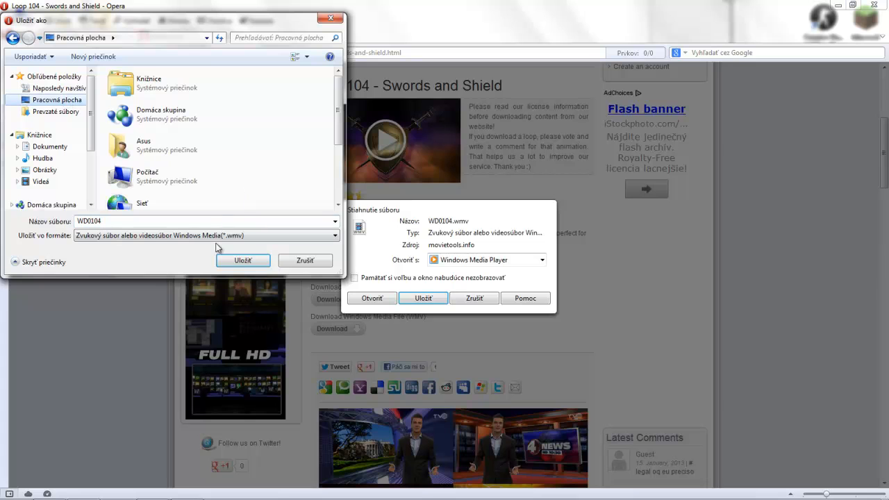
pyautogui.click(243, 261)
# - Check the progress of the WD0104.wmv download in the browser's download list
pyautogui.click(271, 42)
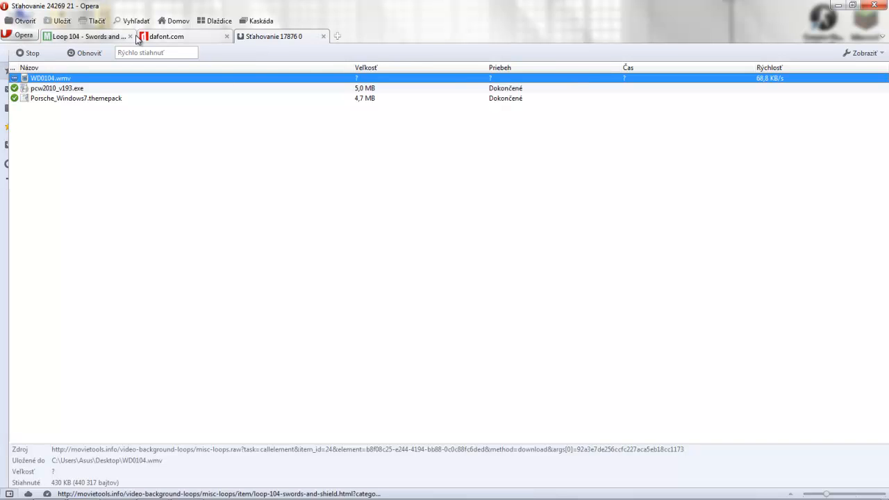
pyautogui.click(93, 38)
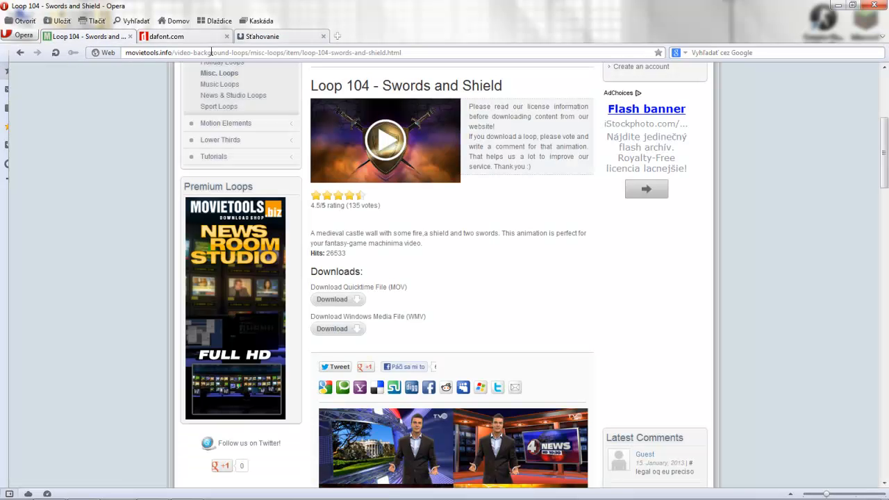
pyautogui.click(272, 38)
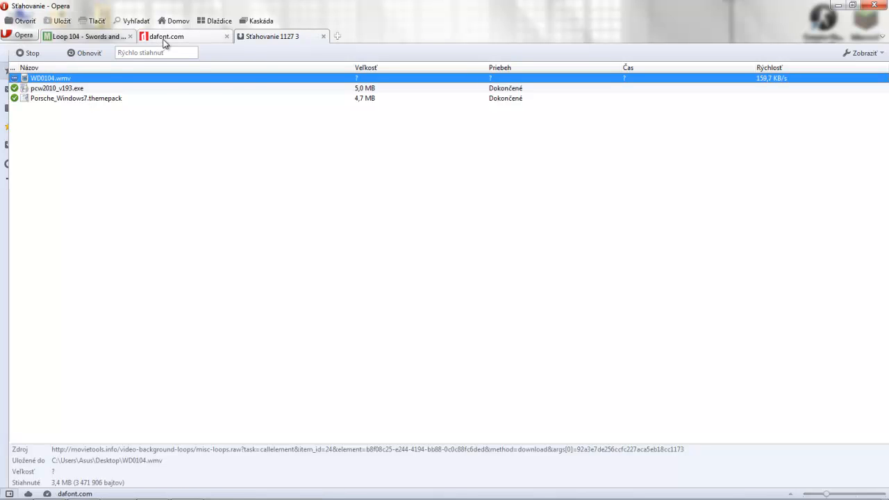
pyautogui.moveTo(165, 43)
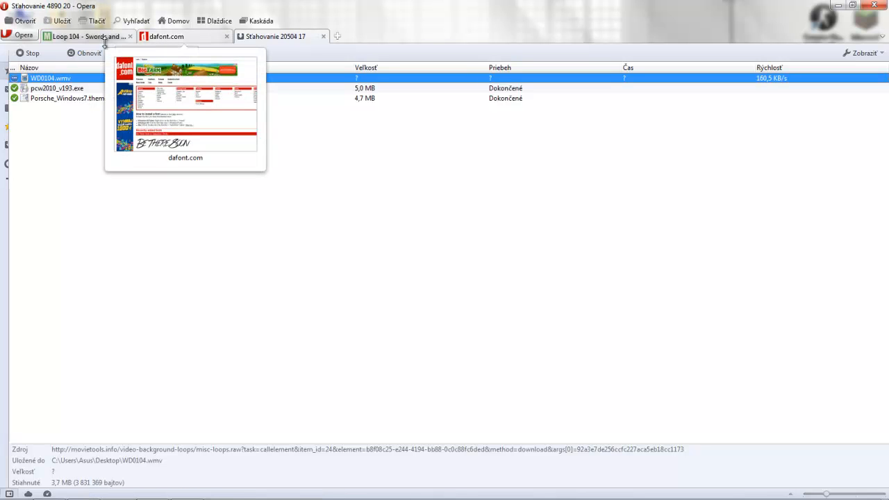
pyautogui.click(99, 39)
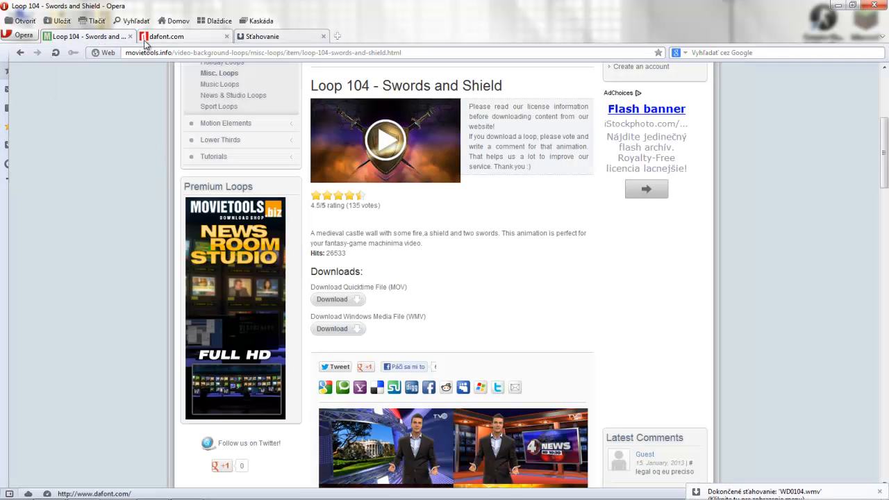
pyautogui.click(173, 36)
pyautogui.click(260, 36)
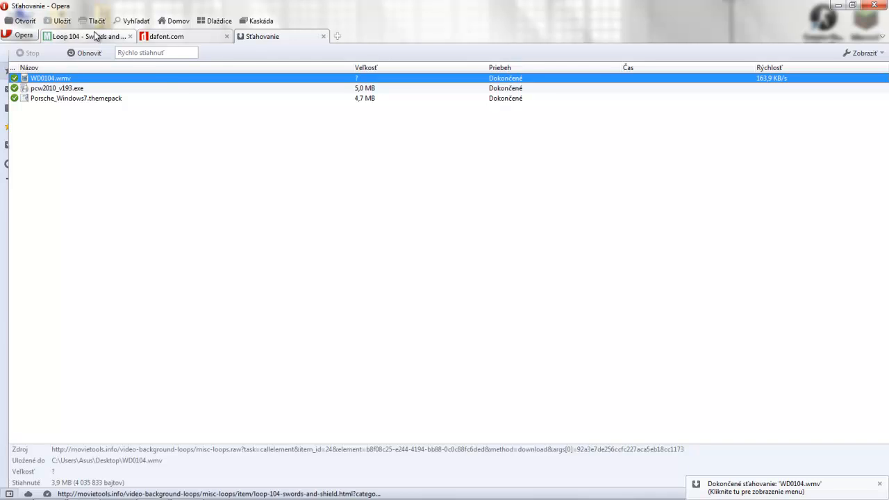
# - Switch to the dafont.com page and look over its font categories and recently added fonts
pyautogui.click(151, 38)
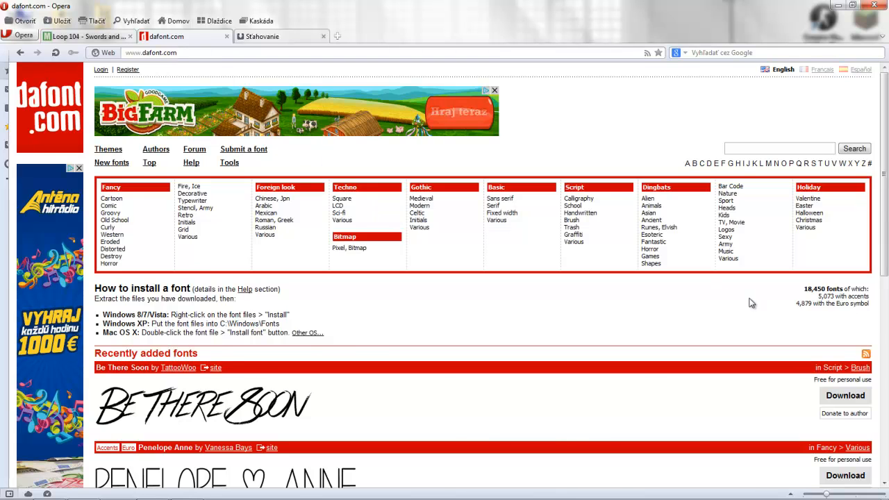
pyautogui.scroll(-2, 751, 303)
pyautogui.scroll(-3, 135, 408)
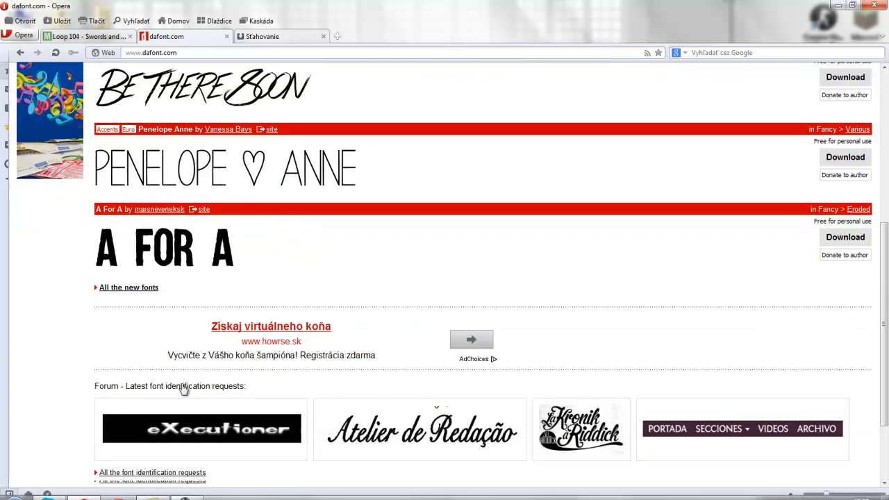
pyautogui.scroll(-2, 184, 389)
pyautogui.scroll(4, 236, 373)
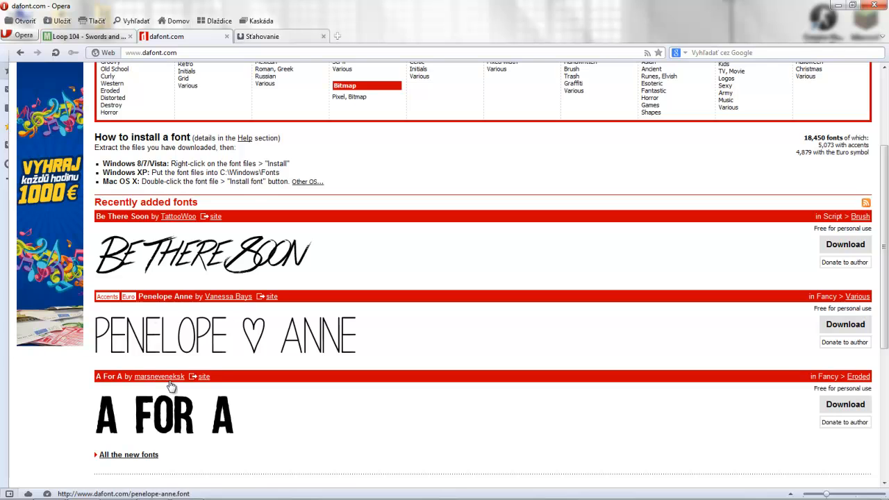
pyautogui.scroll(3, 296, 443)
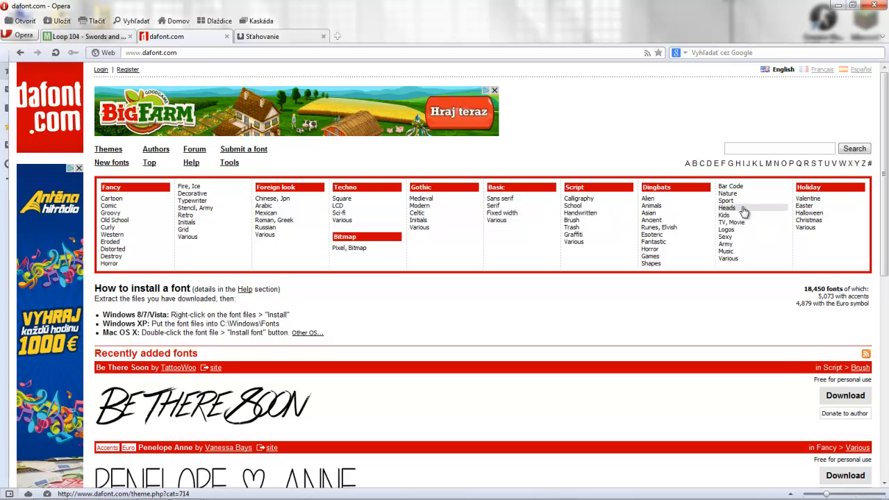
# - Open the Alien category under Dingbats and browse the fonts listed there
pyautogui.click(663, 200)
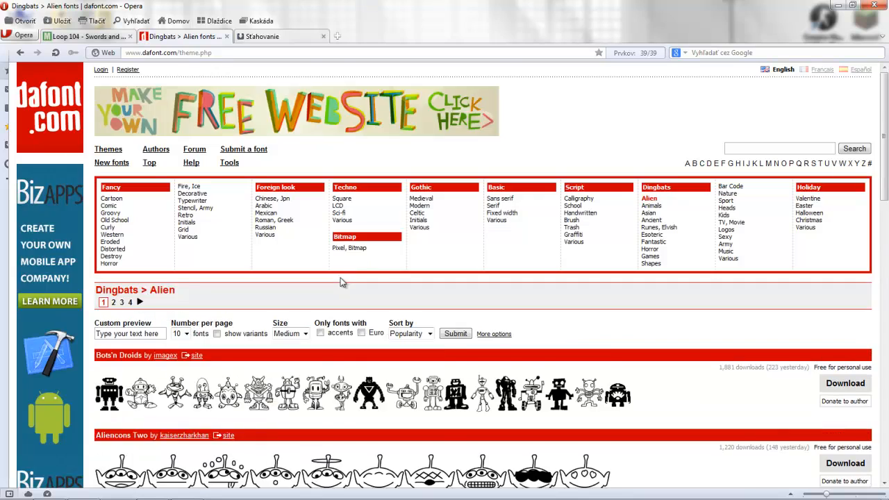
pyautogui.scroll(-3, 337, 292)
pyautogui.scroll(-3, 292, 351)
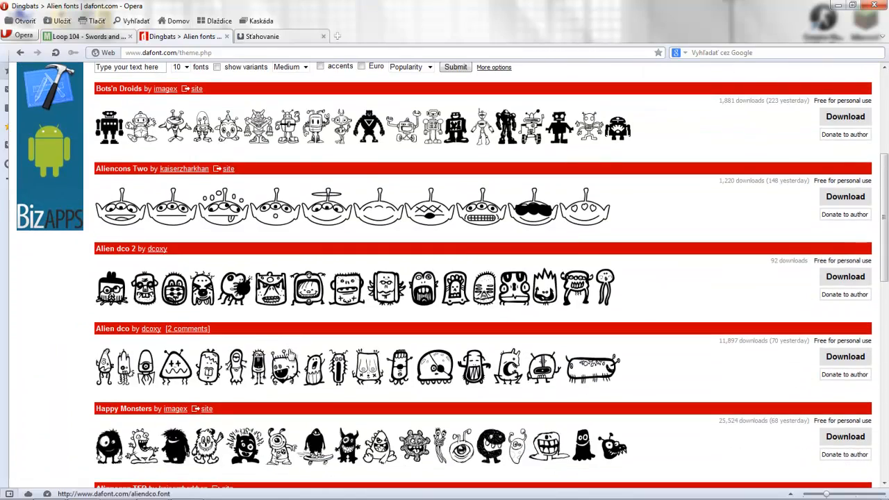
# - Look through the rest of the Alien fonts and open the Animals category under Dingbats
pyautogui.scroll(-8, 292, 347)
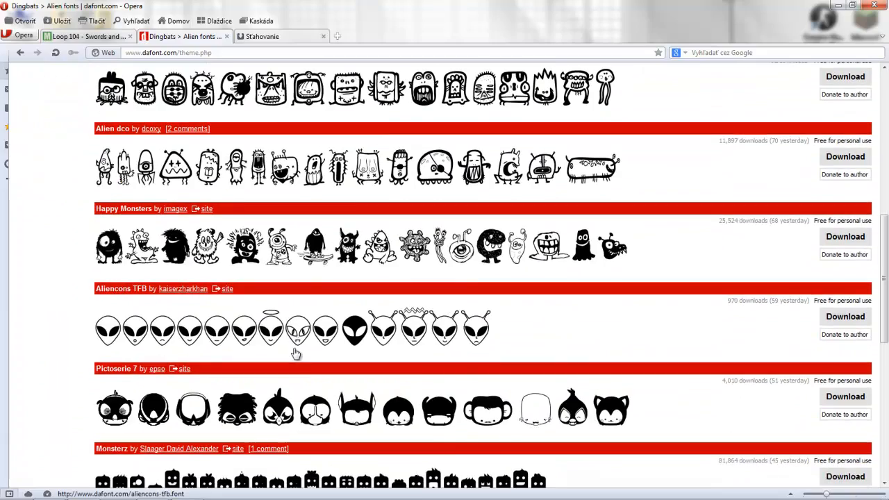
pyautogui.scroll(10, 295, 355)
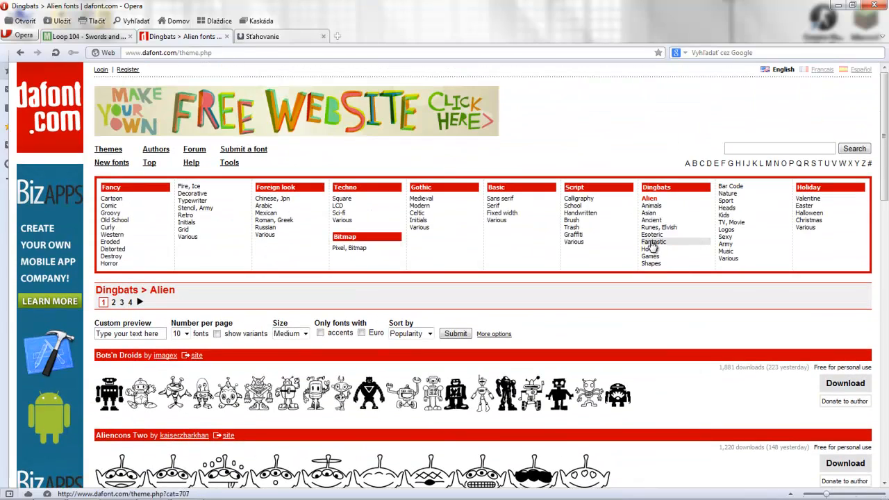
pyautogui.click(651, 206)
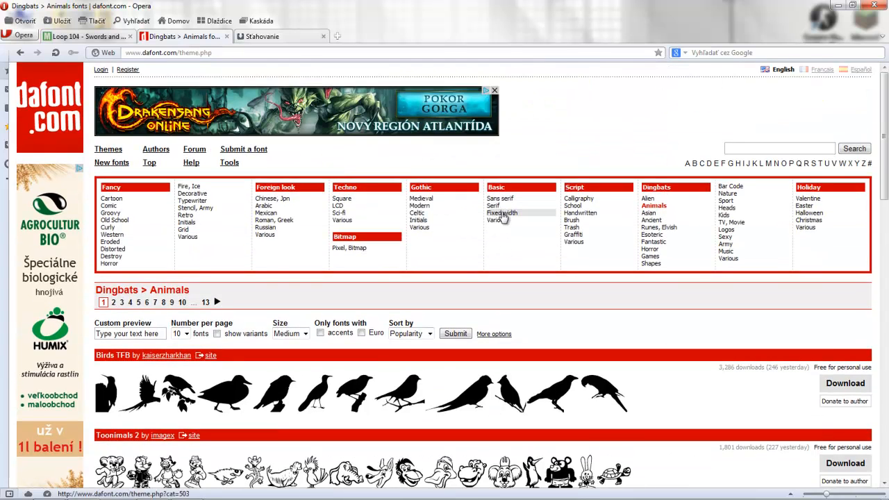
# - Open the Serif category under Basic and look through its fonts
pyautogui.click(505, 207)
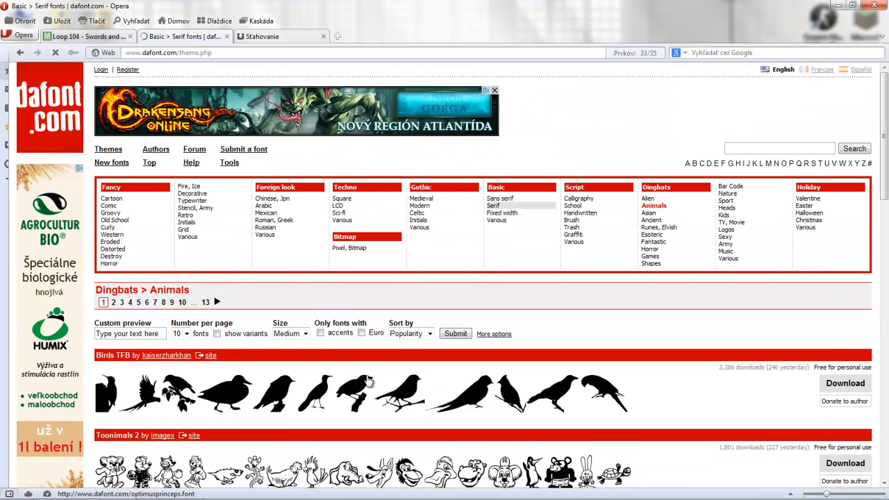
pyautogui.scroll(-3, 362, 391)
pyautogui.scroll(-4, 350, 382)
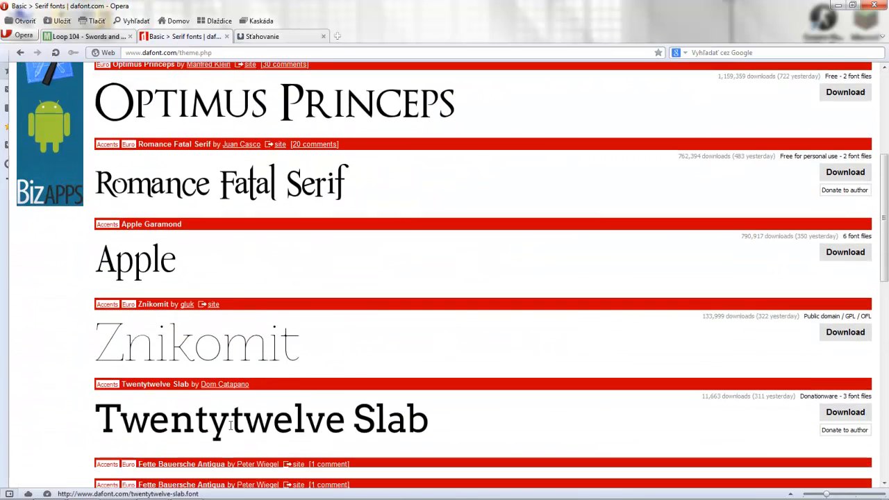
pyautogui.scroll(-6, 261, 327)
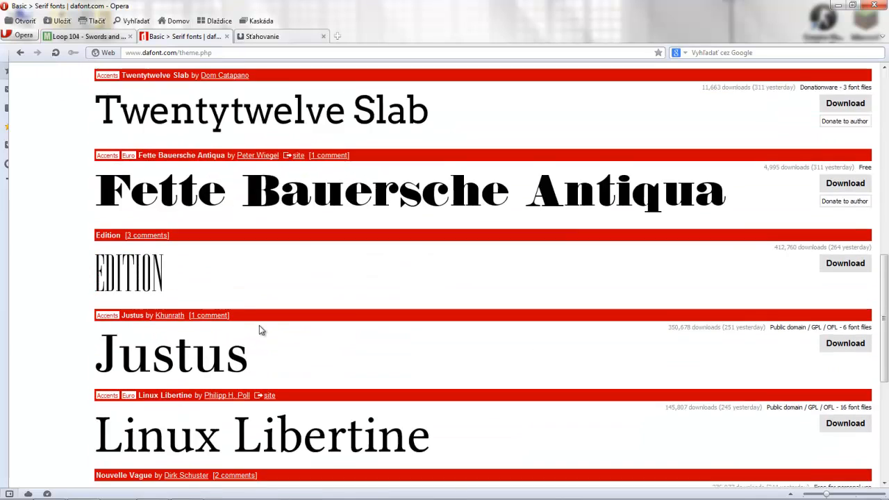
pyautogui.scroll(6, 250, 349)
pyautogui.scroll(6, 278, 271)
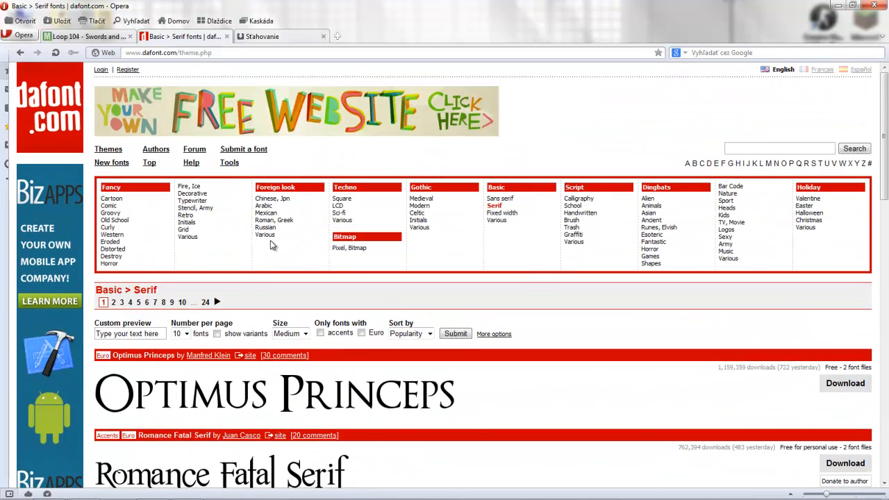
# - Download the American Captain font from the Retro category under Fancy and save american_captain.zip to the desktop
pyautogui.click(206, 217)
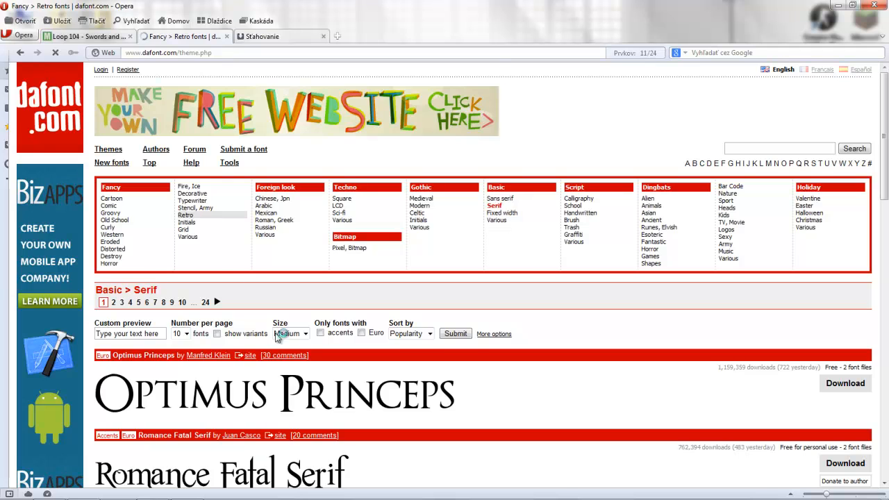
pyautogui.scroll(-4, 278, 343)
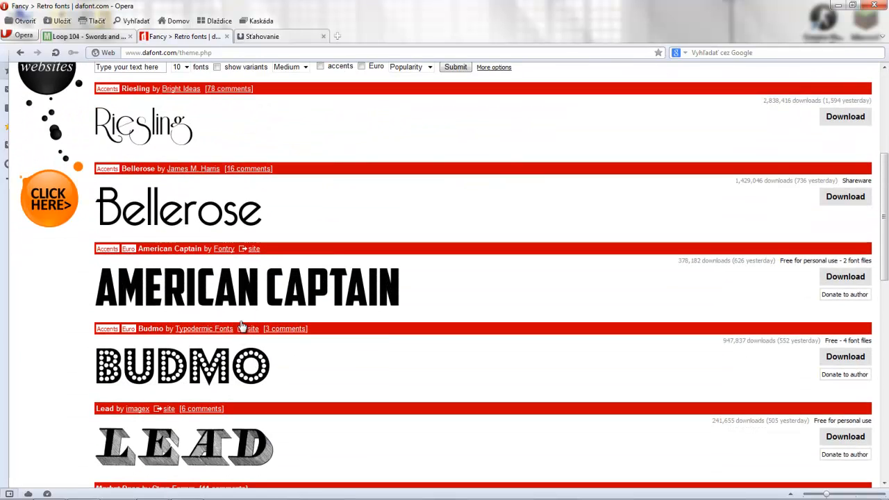
pyautogui.scroll(-2, 242, 326)
pyautogui.click(846, 145)
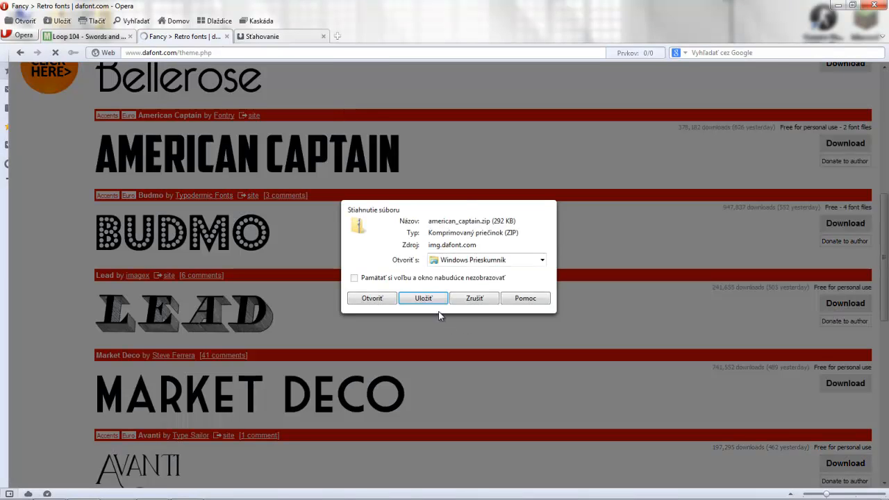
pyautogui.click(424, 298)
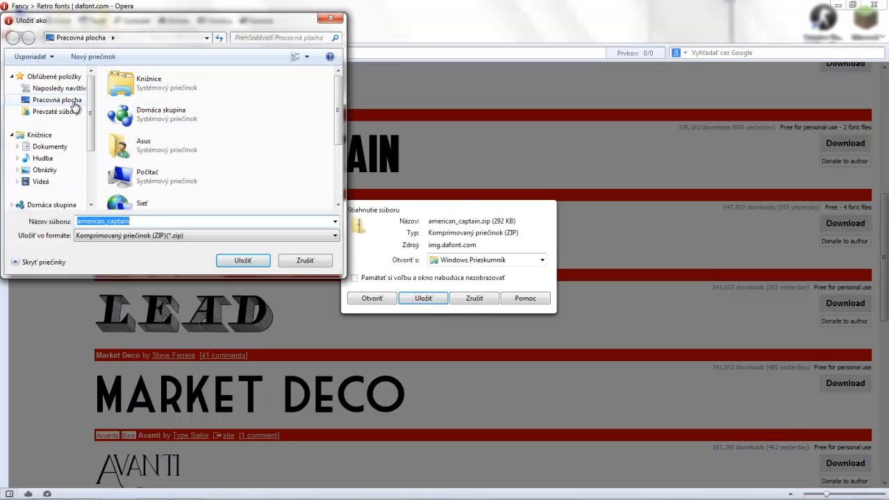
pyautogui.click(57, 101)
pyautogui.click(243, 260)
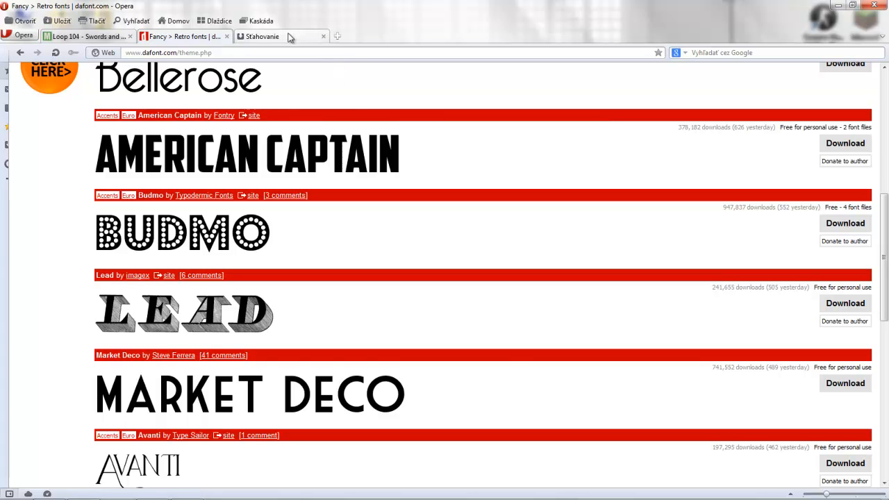
# - Check american_captain.zip in the browser's download list, and minimize the browser to see the downloaded files on the desktop
pyautogui.click(290, 37)
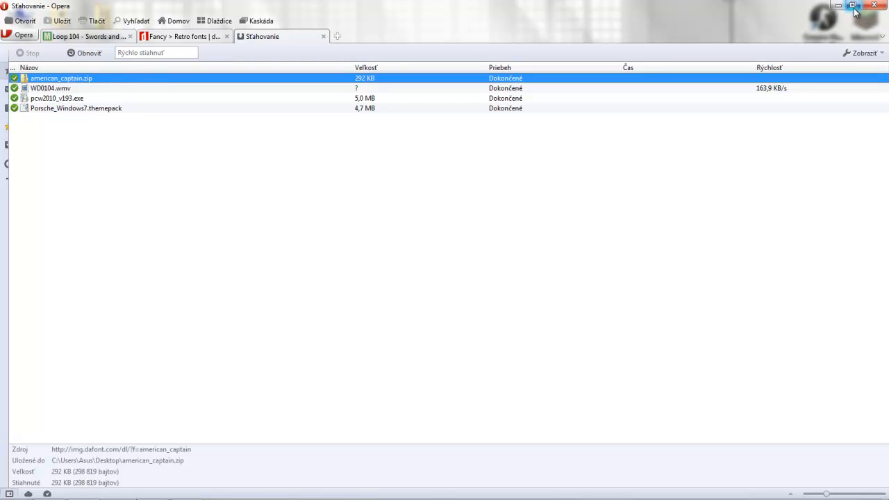
pyautogui.click(323, 37)
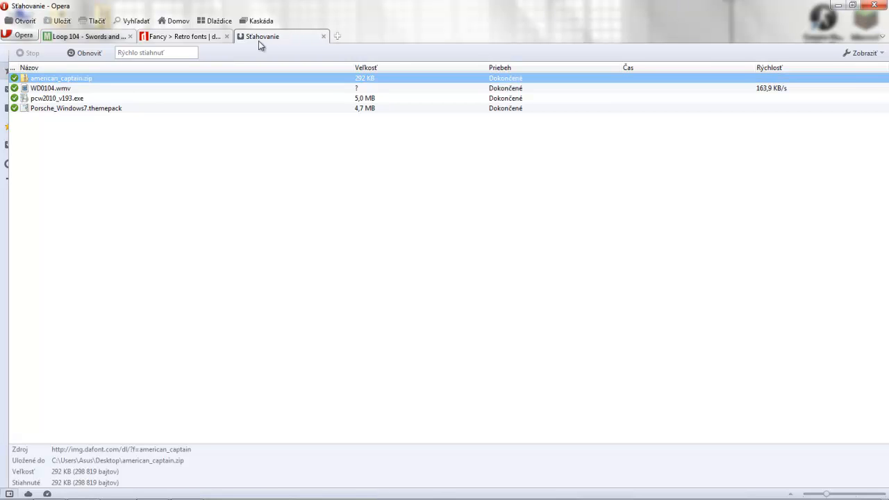
pyautogui.click(845, 5)
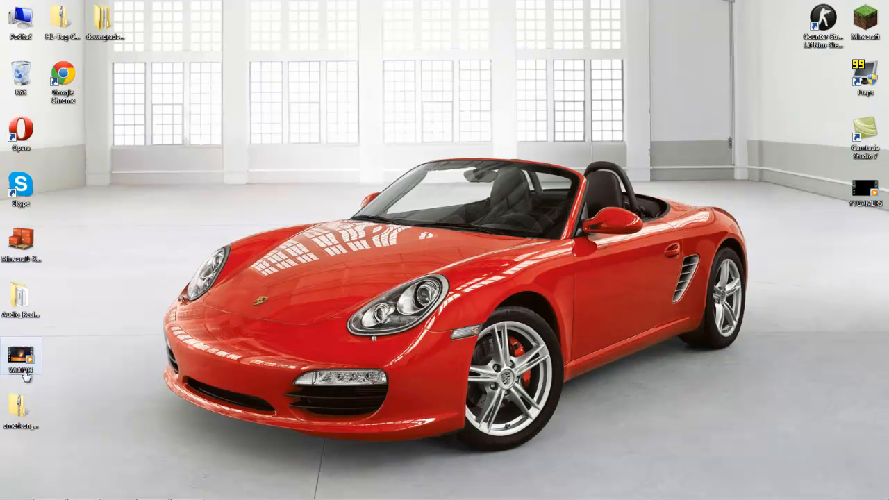
pyautogui.moveTo(79, 364); pyautogui.dragTo(93, 397)
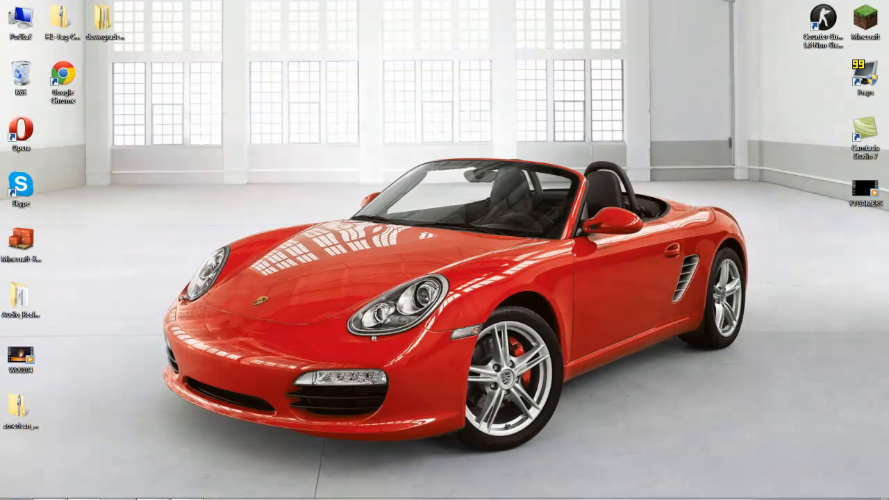
# - Switch to Camtasia Studio and import the WD0104 video from the desktop into the Clip Bin
pyautogui.click(154, 491)
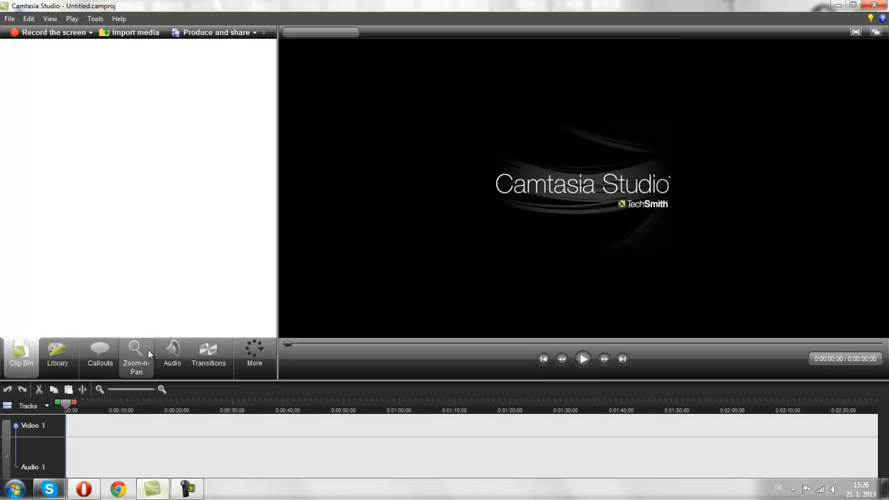
pyautogui.click(135, 35)
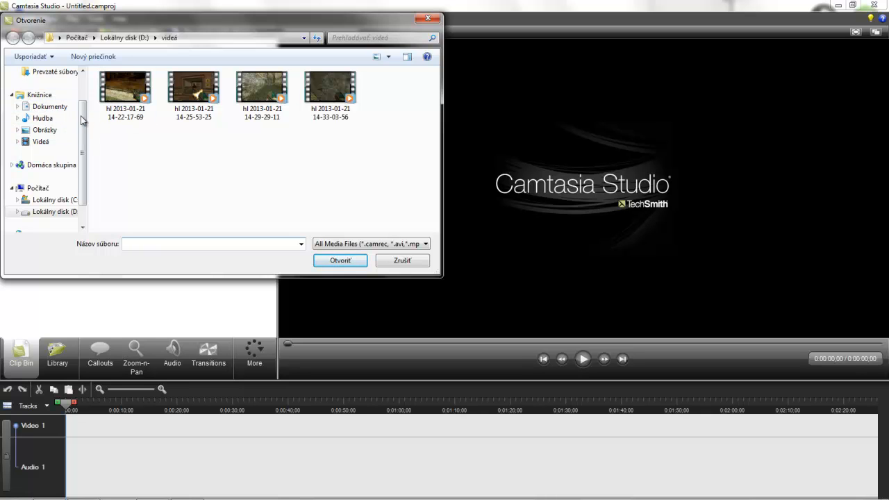
pyautogui.scroll(3, 49, 111)
pyautogui.click(66, 101)
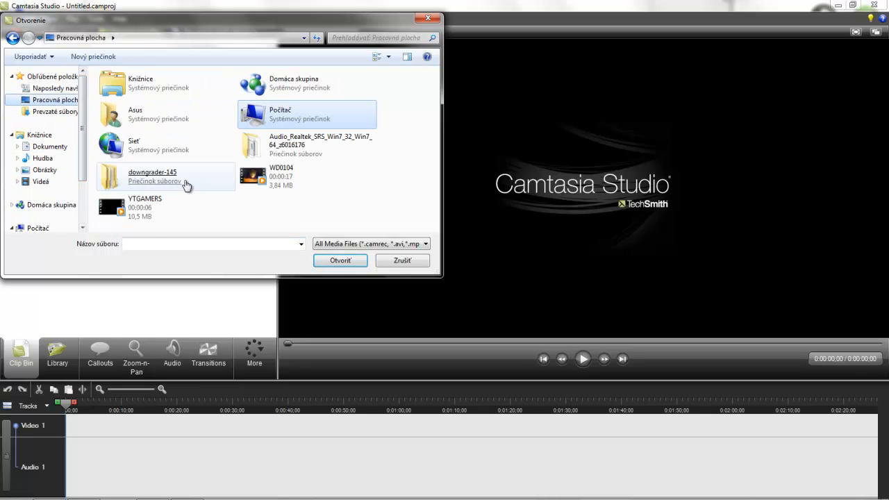
pyautogui.click(274, 188)
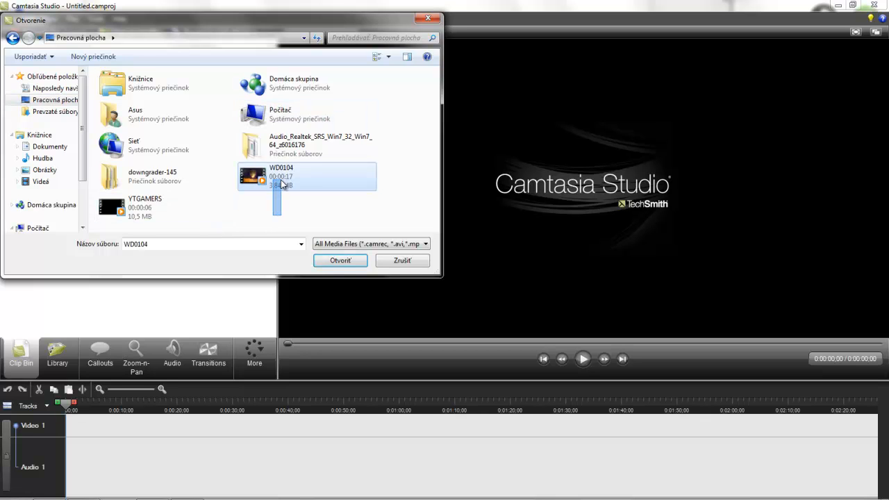
pyautogui.click(339, 260)
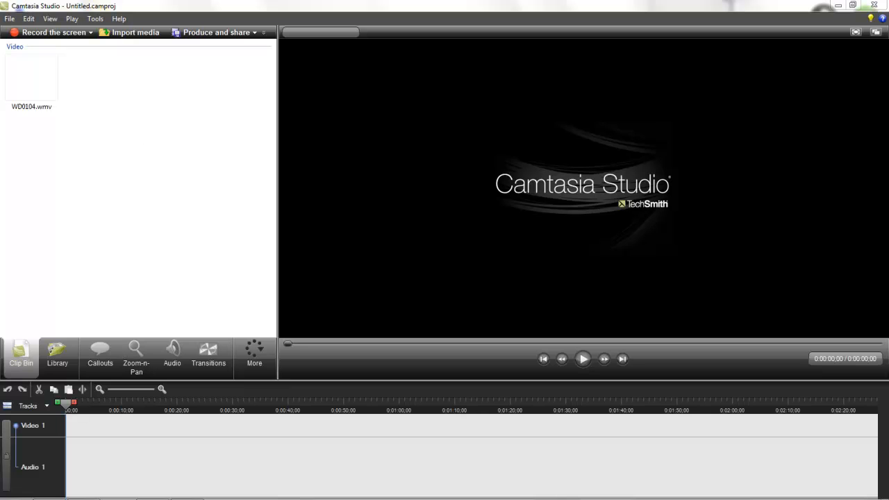
# - Minimize Camtasia Studio, open the american_captain archive on the desktop and look over the files inside it
pyautogui.click(838, 5)
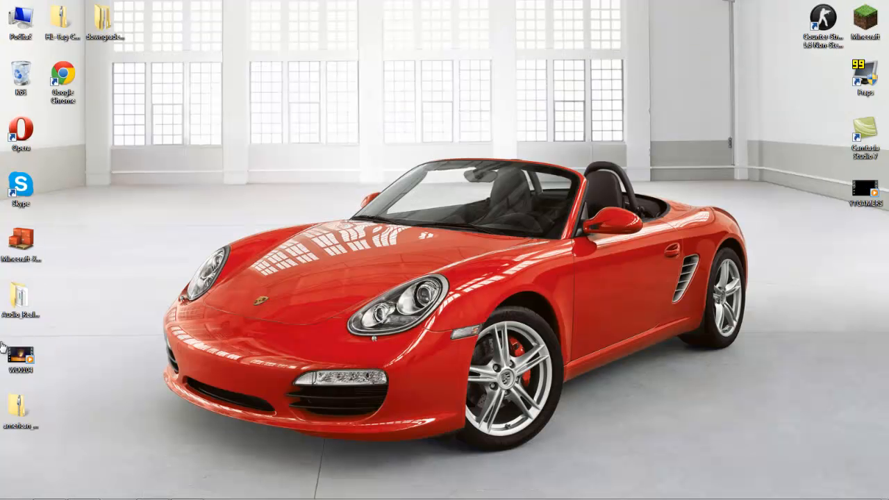
pyautogui.doubleClick(27, 415)
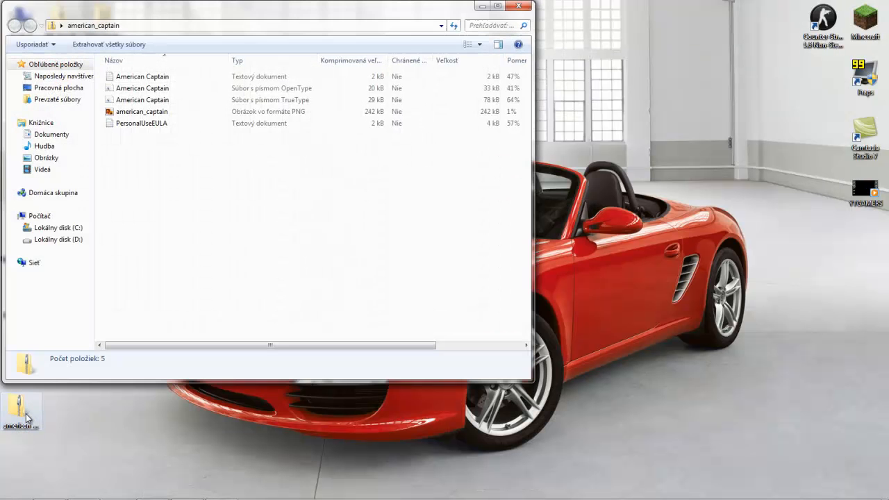
pyautogui.click(154, 124)
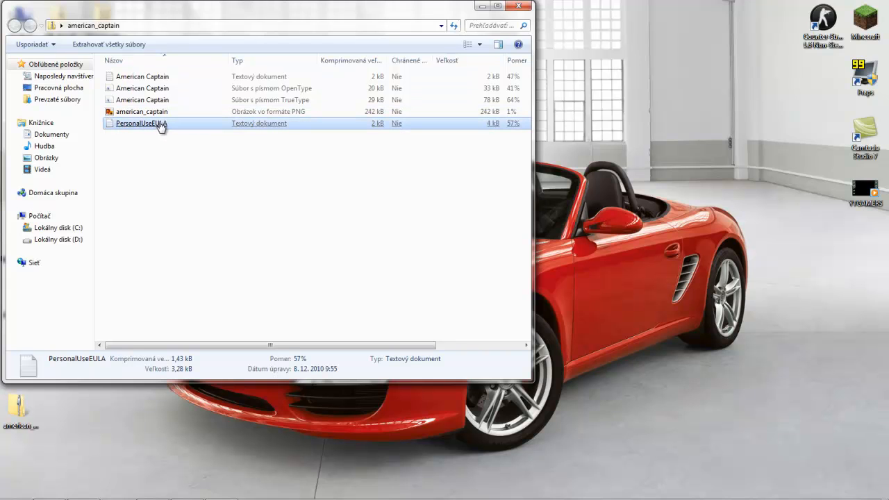
pyautogui.click(171, 80)
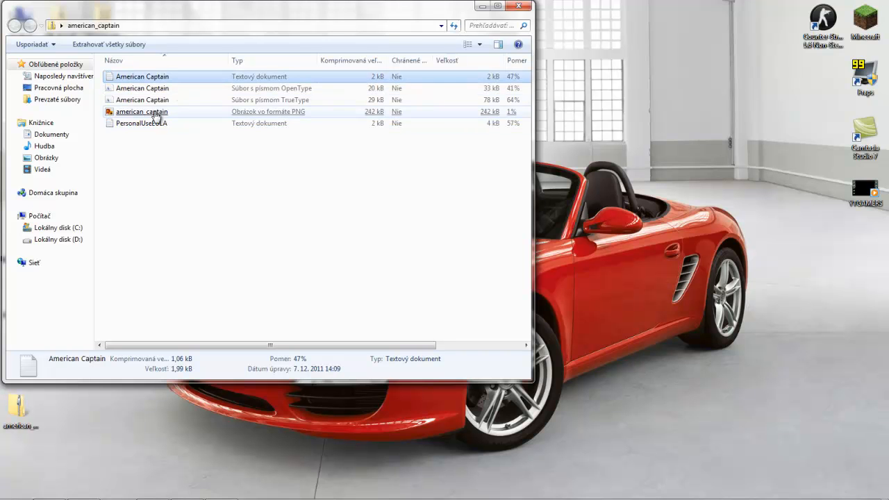
# - Install the OpenType version of the American Captain font, and close the font preview and the archive window
pyautogui.click(153, 90)
pyautogui.doubleClick(161, 93)
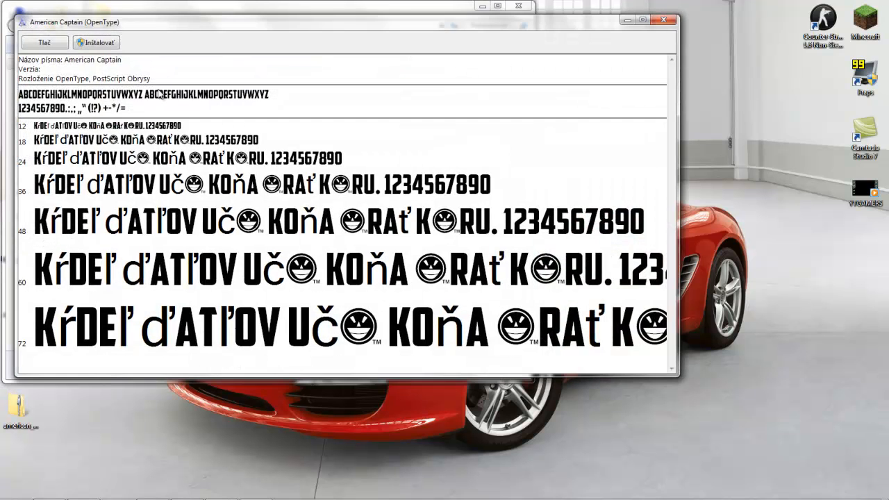
pyautogui.click(97, 45)
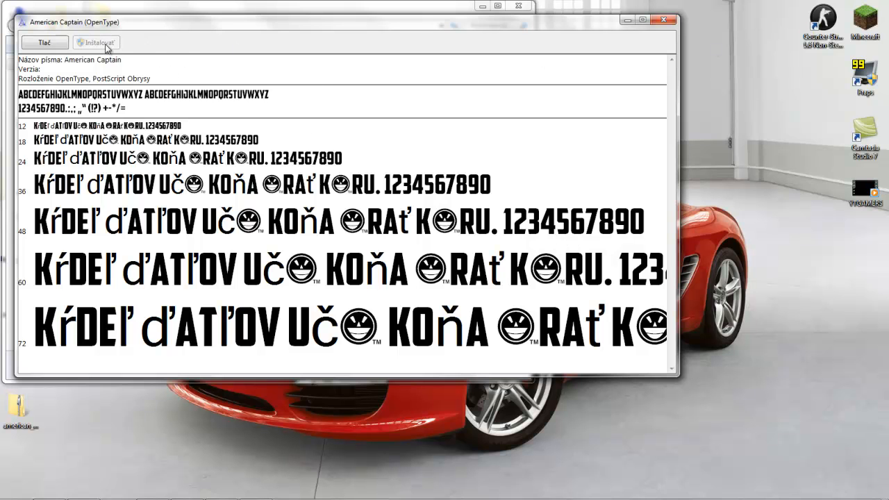
pyautogui.click(664, 19)
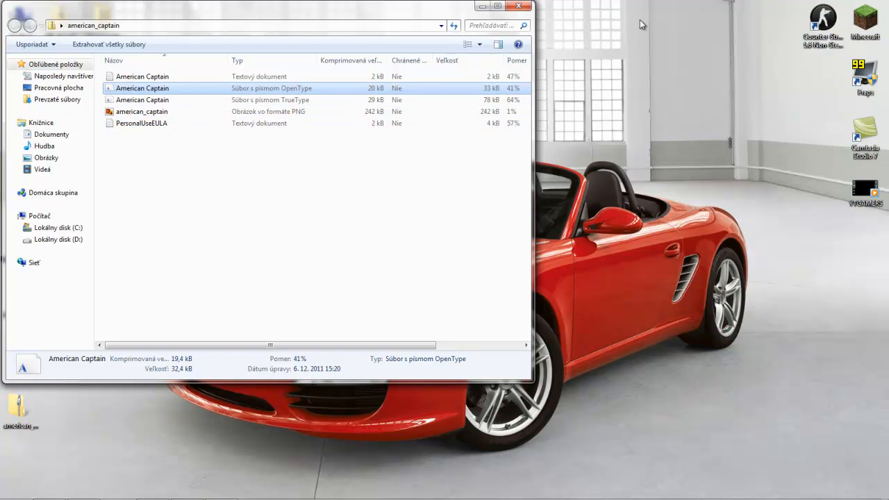
pyautogui.click(519, 6)
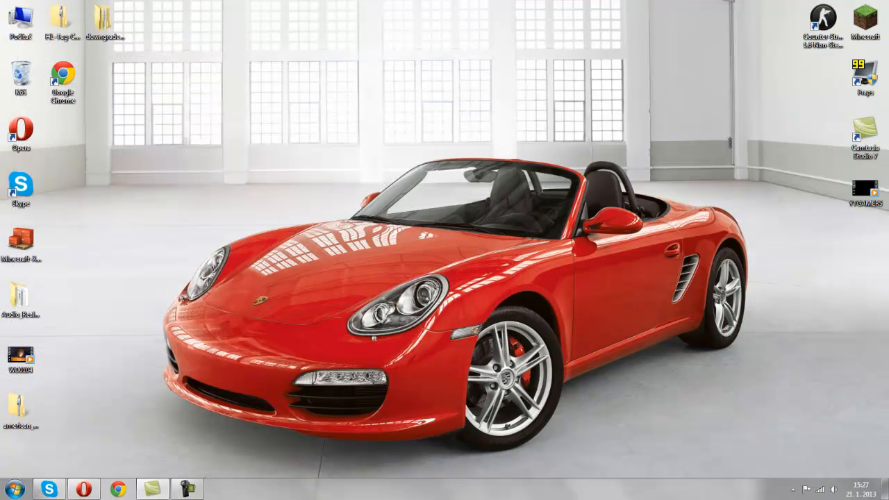
# - Return to Camtasia Studio and place WD0104.wmv at the start of the Video 1 track with editing dimensions of 640 x 360
pyautogui.click(153, 489)
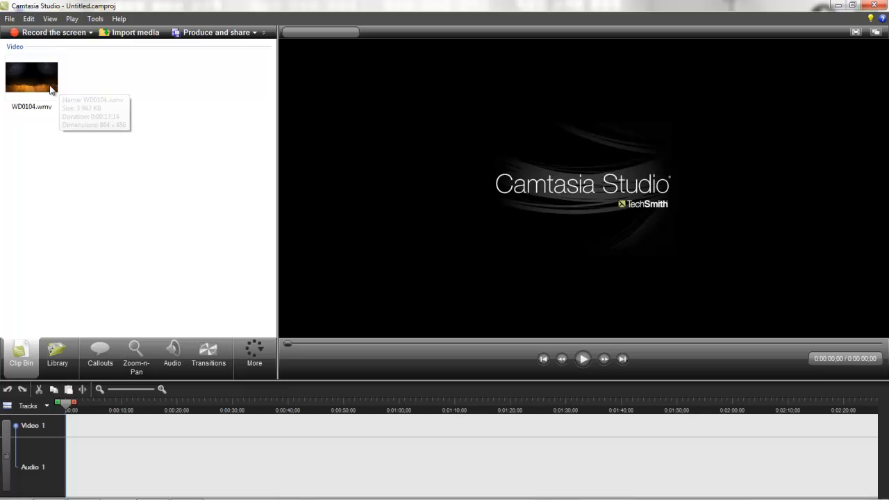
pyautogui.moveTo(38, 87); pyautogui.dragTo(68, 433)
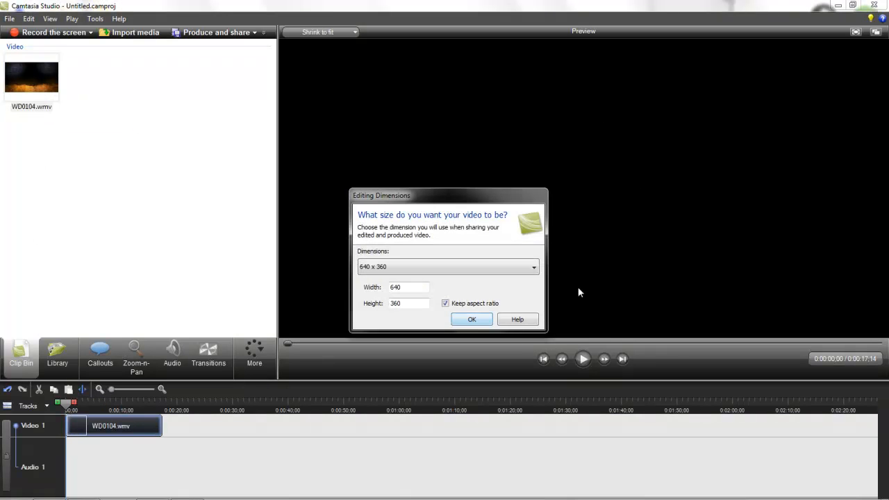
pyautogui.click(470, 319)
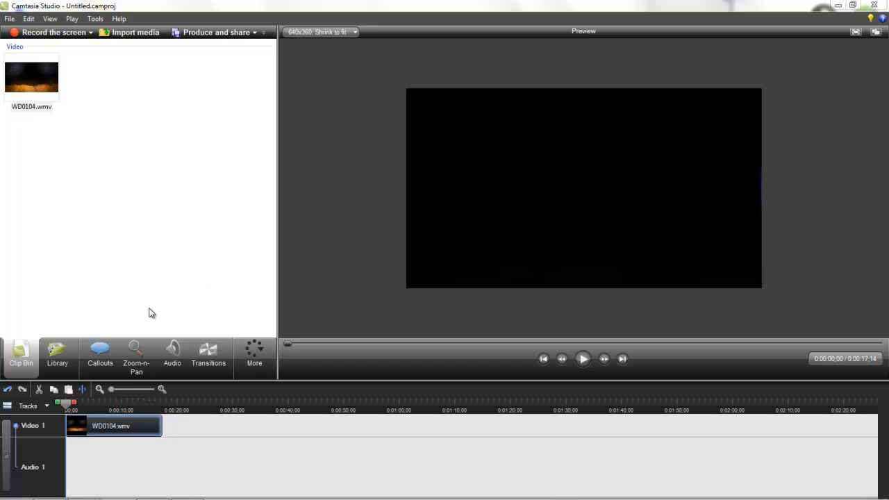
# - Add a filled rounded rectangle callout to the video and enlarge it to cover most of the frame
pyautogui.click(104, 361)
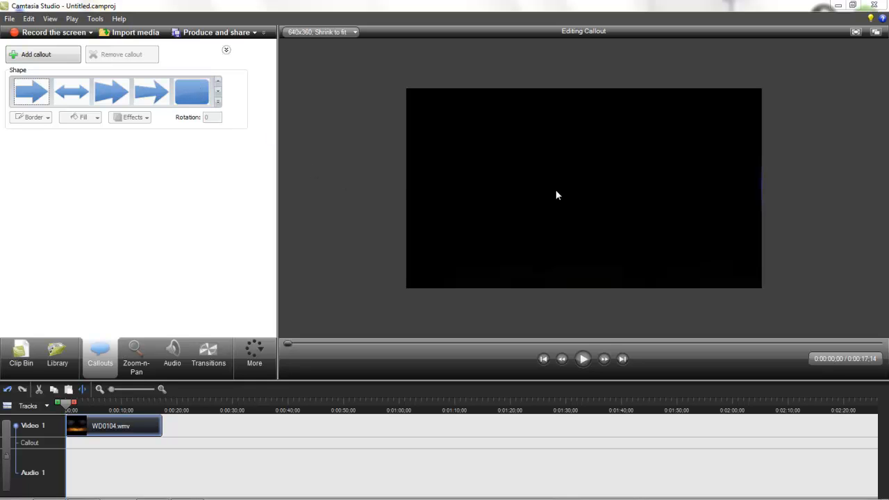
pyautogui.click(188, 101)
pyautogui.moveTo(438, 129); pyautogui.dragTo(477, 171)
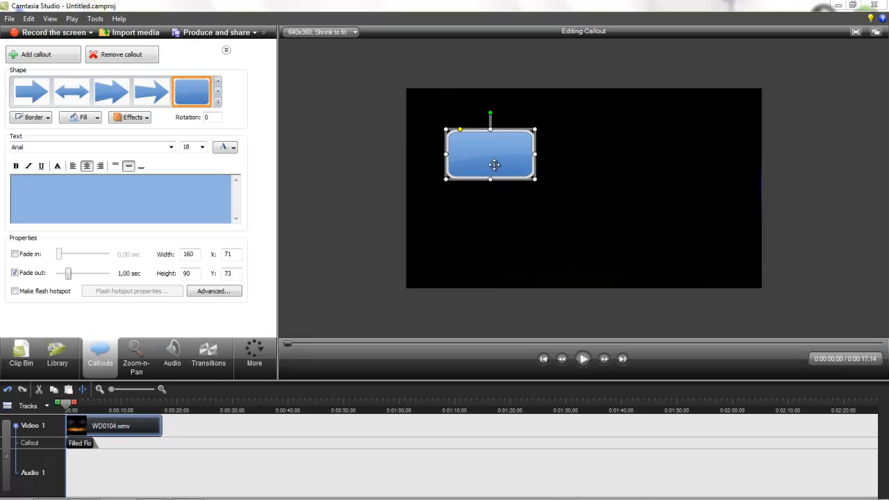
pyautogui.moveTo(534, 182); pyautogui.dragTo(729, 257)
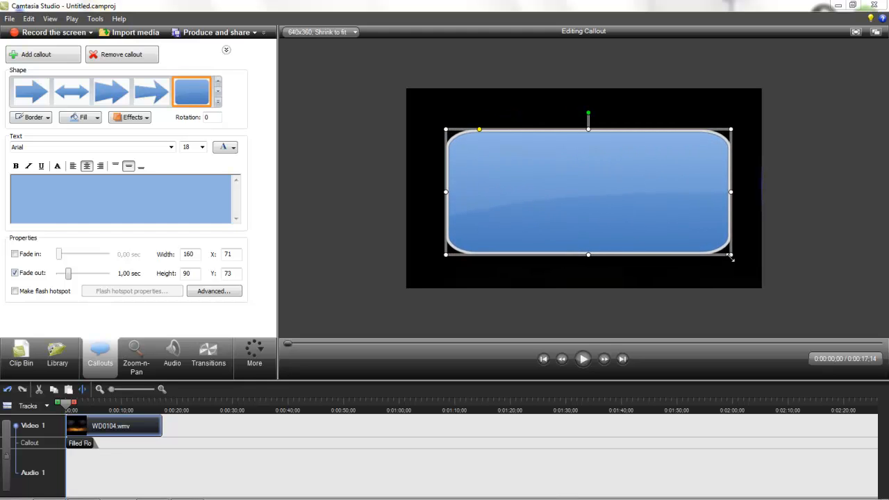
# - Move the rounded rectangle callout up to about X 71, Y 52 and enter Slonik as its text
pyautogui.moveTo(606, 208)
pyautogui.mouseDown()
pyautogui.moveTo(596, 196)
pyautogui.moveTo(608, 195)
pyautogui.mouseUp()
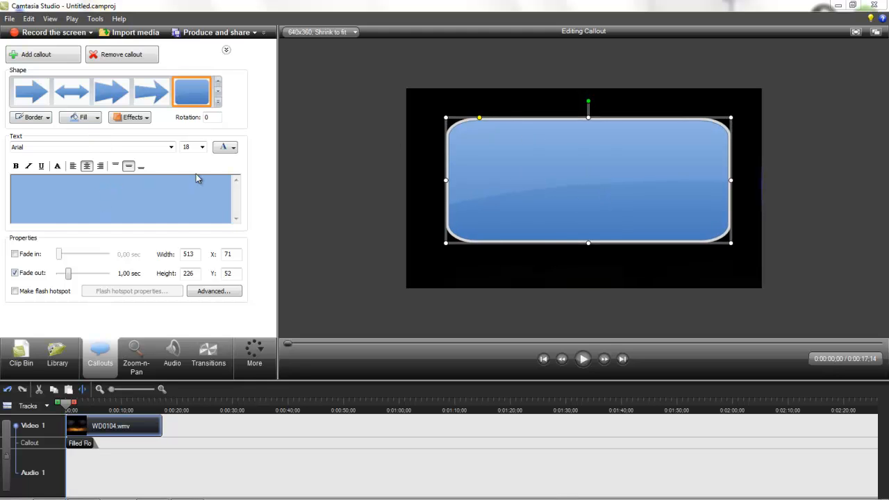
pyautogui.click(171, 147)
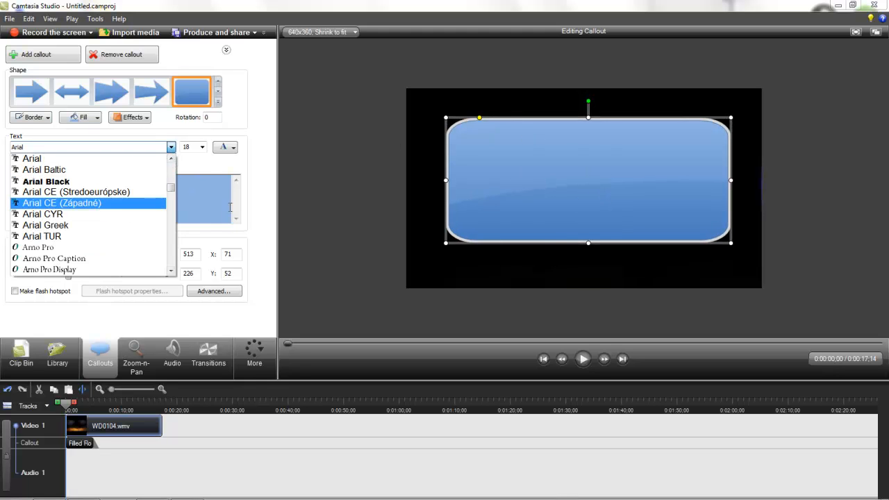
pyautogui.click(151, 188)
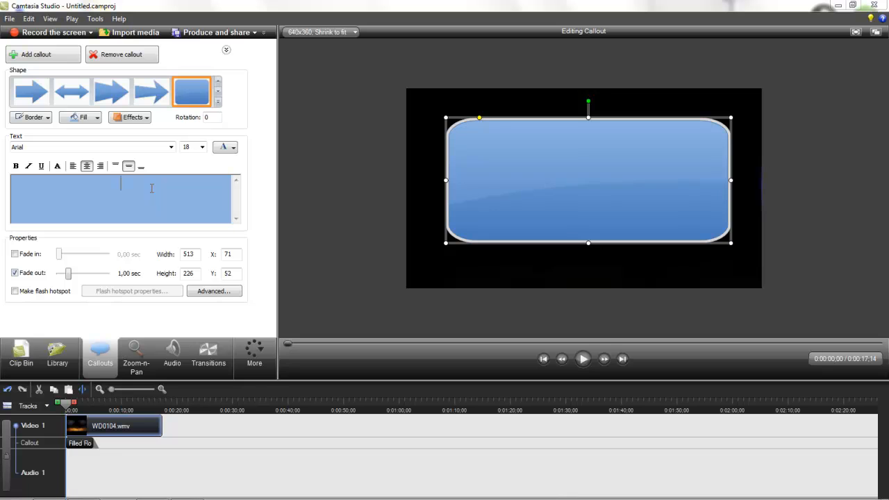
pyautogui.write('Slonik')
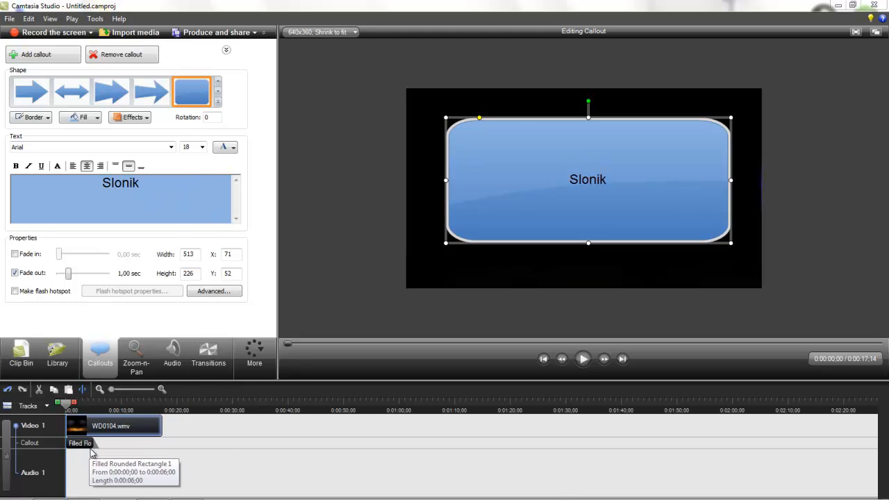
# - Shorten the callout on the timeline so its fade out starts at about 0:00:02;18, and set its text to size 36
pyautogui.moveTo(94, 444); pyautogui.dragTo(80, 445)
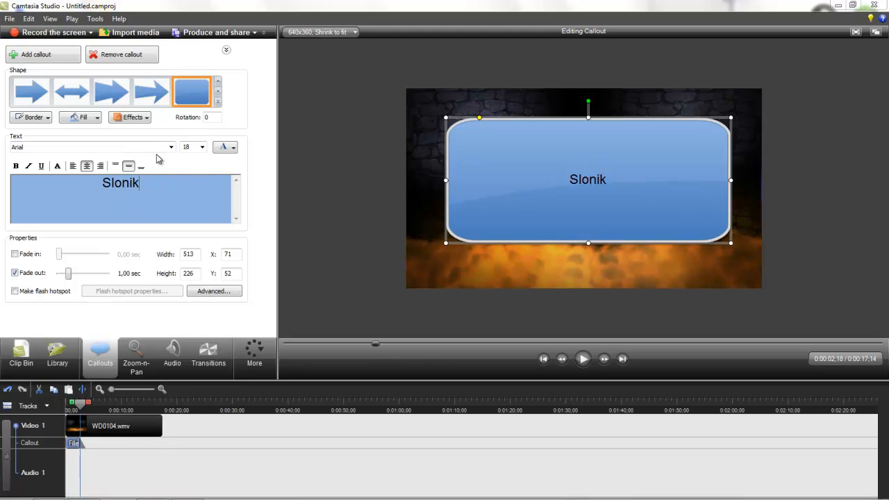
pyautogui.doubleClick(115, 190)
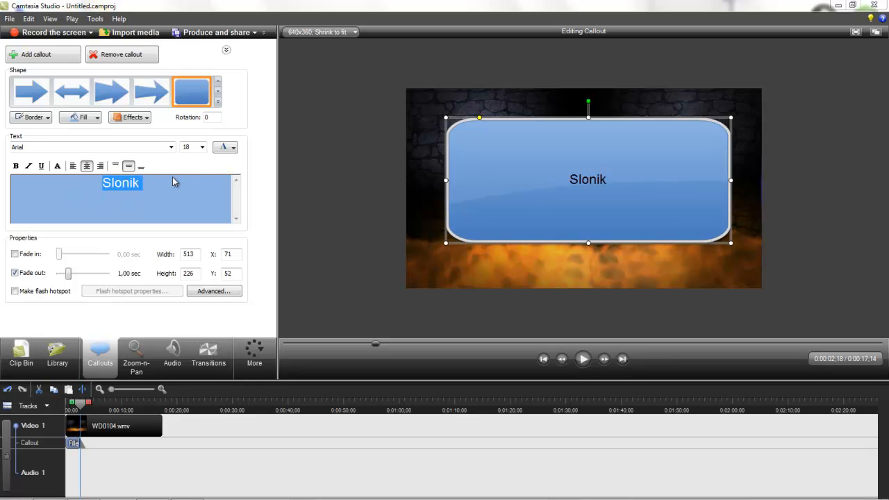
pyautogui.click(202, 147)
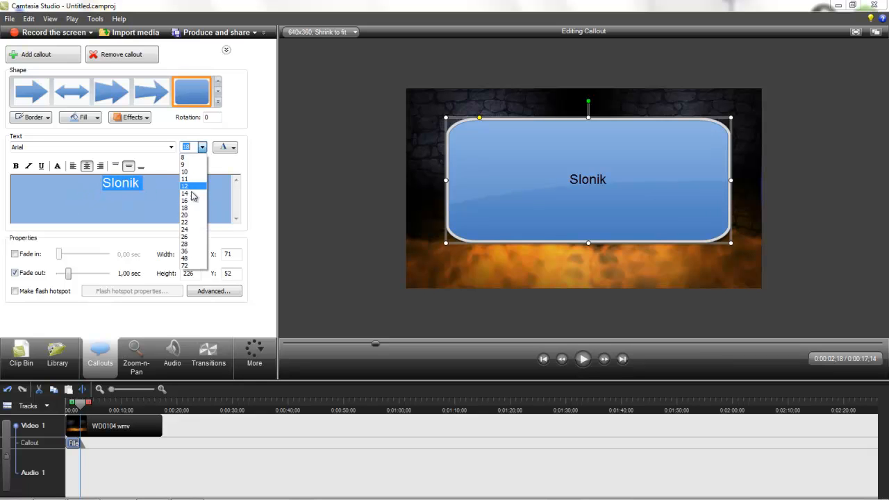
pyautogui.click(185, 252)
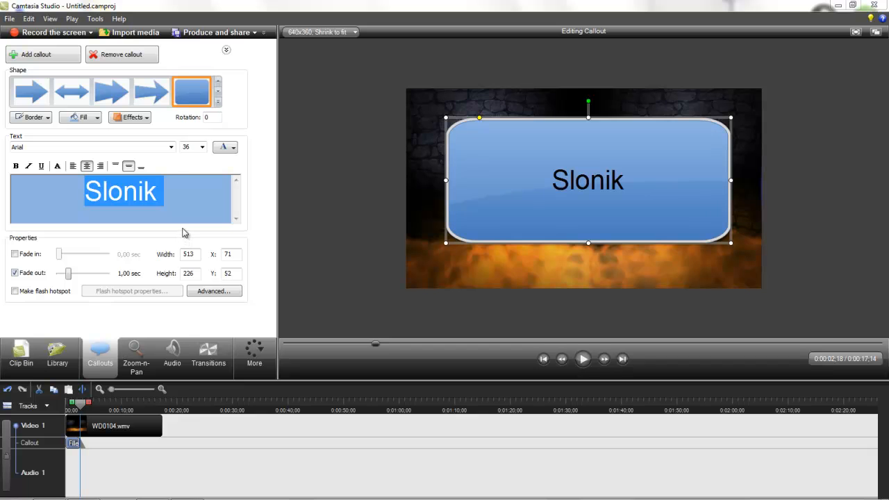
# - Change the font of the Slonik text to Trajan Pro
pyautogui.click(171, 148)
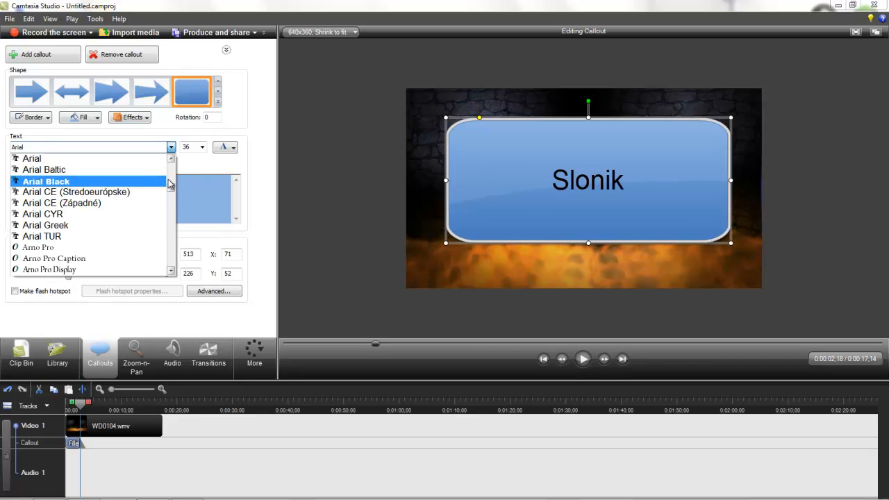
pyautogui.moveTo(174, 194); pyautogui.dragTo(173, 278)
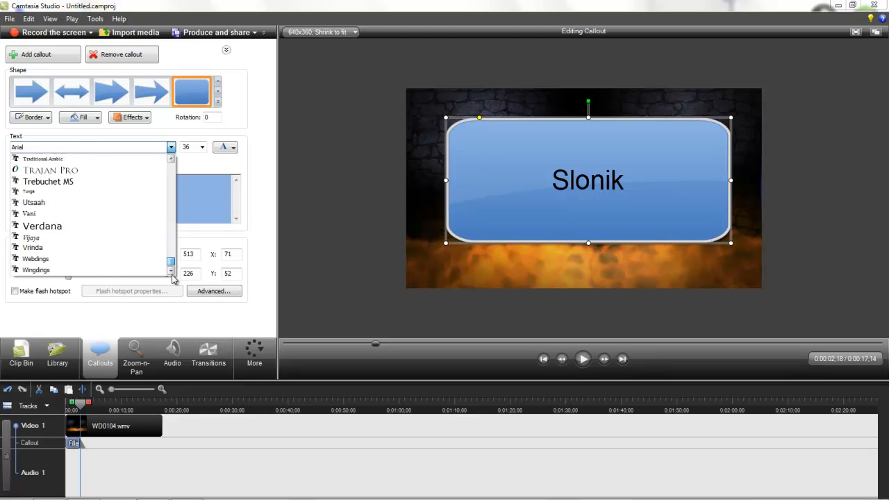
pyautogui.scroll(1, 91, 203)
pyautogui.scroll(2, 90, 202)
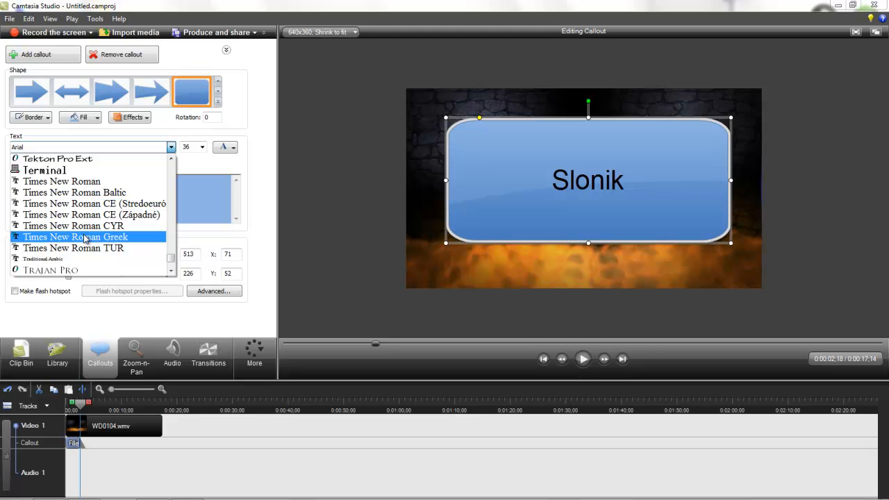
pyautogui.scroll(4, 85, 240)
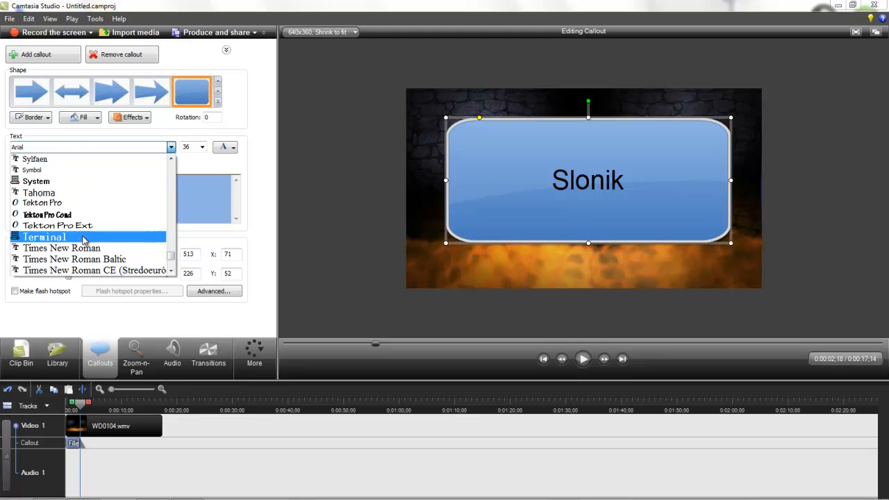
pyautogui.scroll(6, 80, 237)
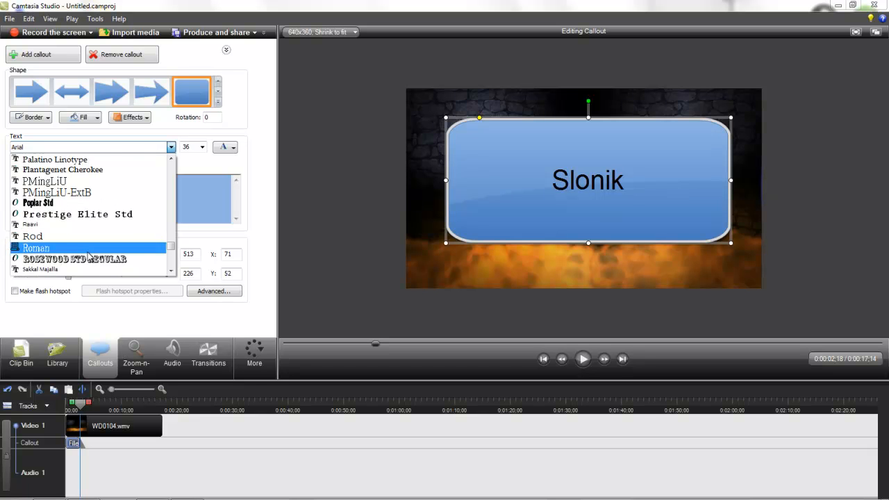
pyautogui.scroll(-5, 88, 256)
pyautogui.scroll(-7, 88, 258)
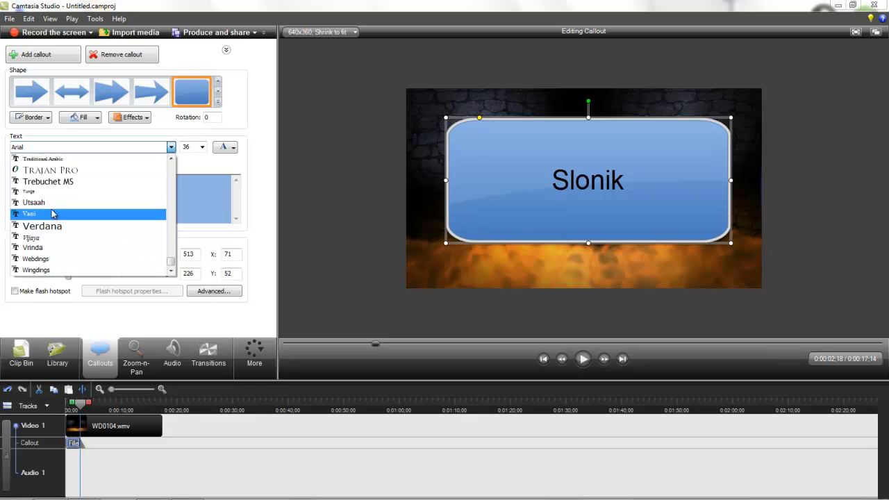
pyautogui.click(50, 169)
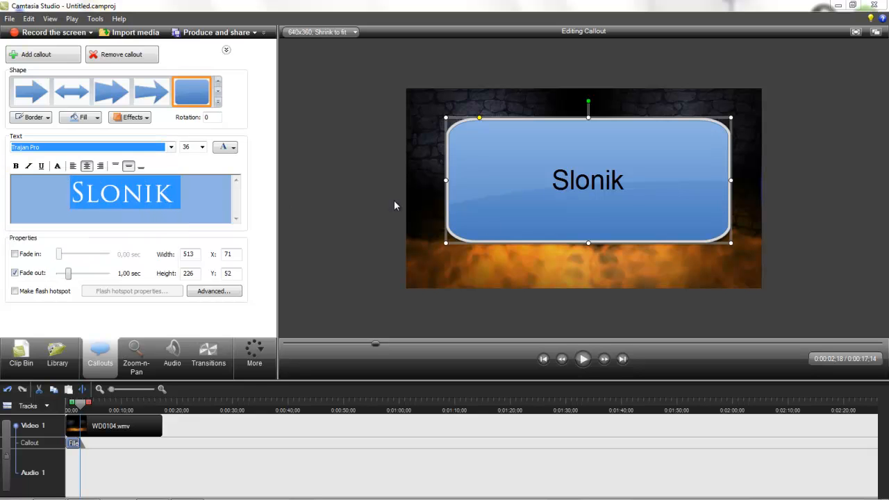
# - Centre the Slonik callout at about X 63, Y 47 and remove its fill and border
pyautogui.moveTo(619, 196)
pyautogui.mouseDown()
pyautogui.moveTo(612, 190)
pyautogui.moveTo(618, 199)
pyautogui.mouseUp()
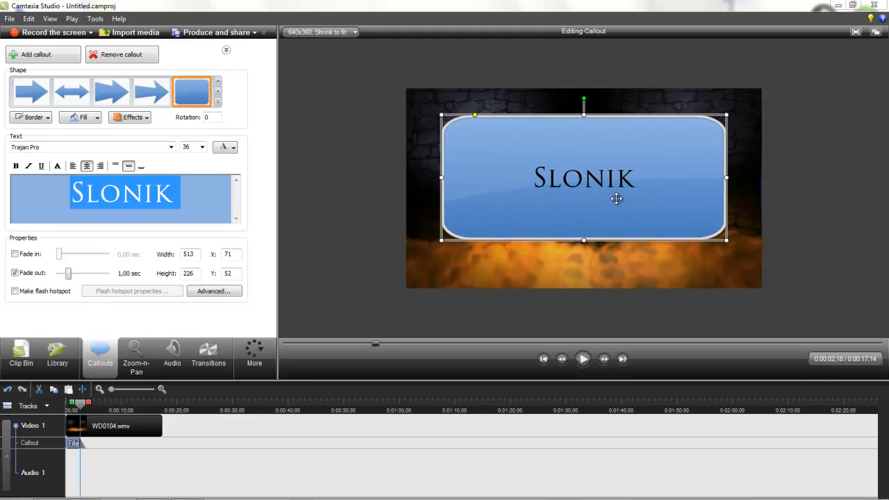
pyautogui.click(97, 117)
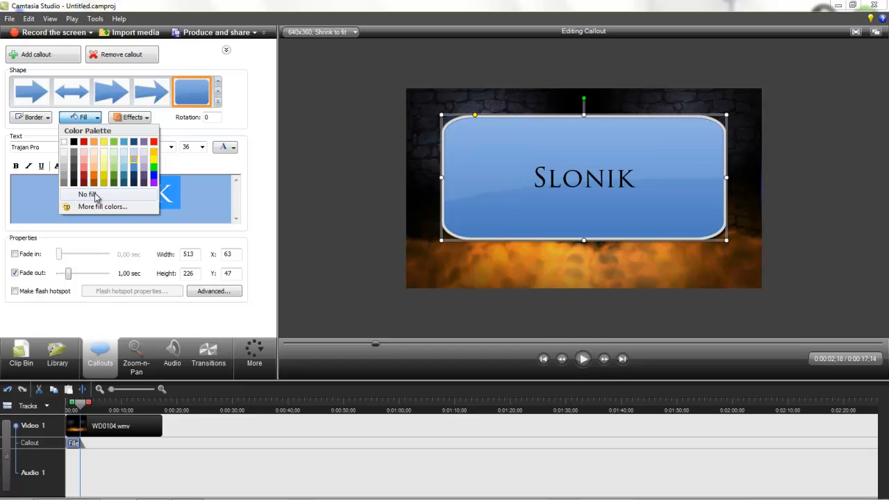
pyautogui.click(53, 113)
pyautogui.click(49, 120)
pyautogui.click(57, 196)
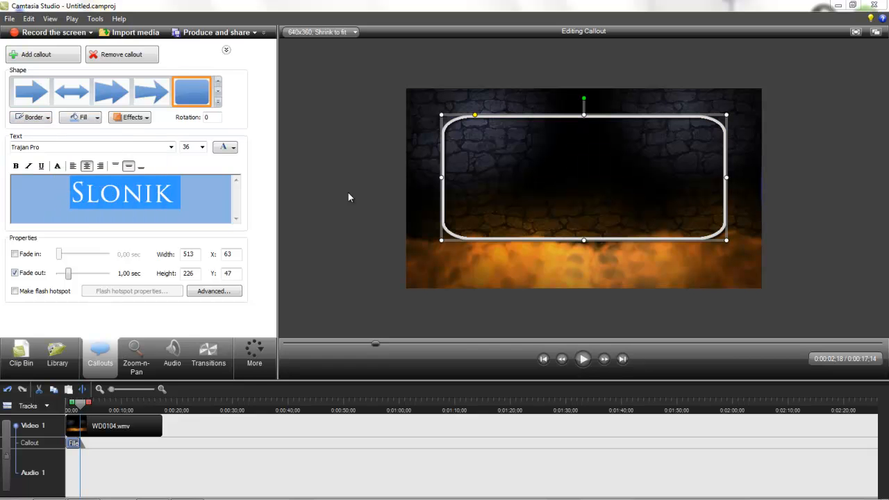
# - Colour the Slonik text dark red and move the callout above the flames to about X 62, Y 14
pyautogui.moveTo(644, 185); pyautogui.dragTo(648, 218)
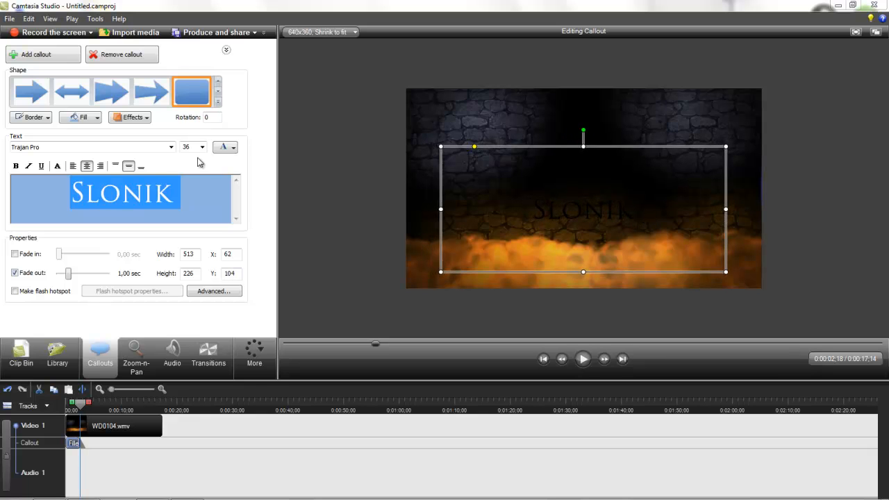
pyautogui.click(232, 148)
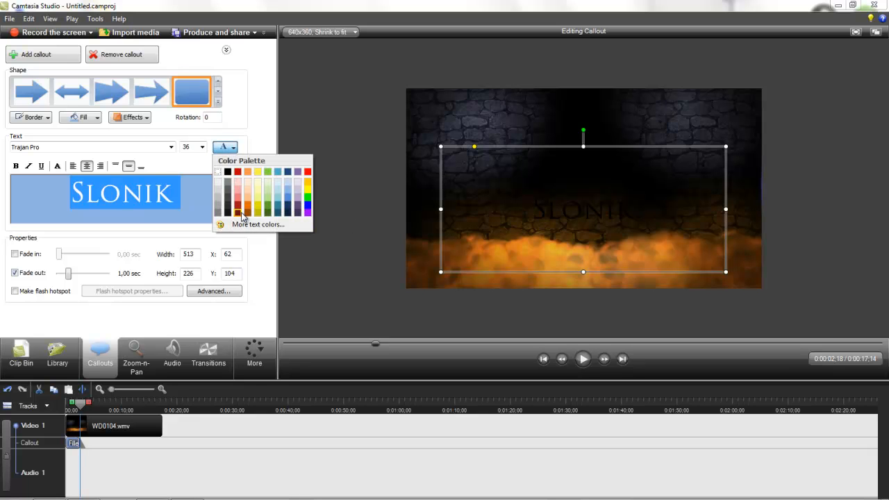
pyautogui.click(238, 213)
pyautogui.moveTo(635, 184); pyautogui.dragTo(631, 133)
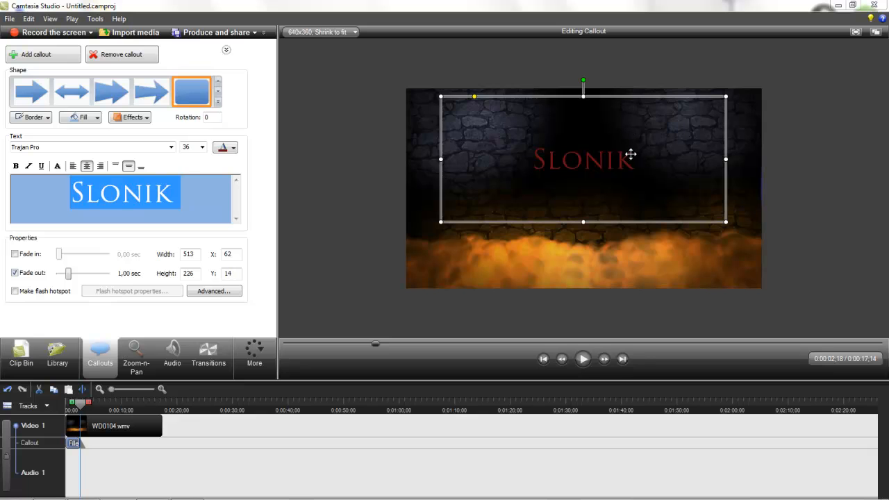
# - Enlarge the Slonik text to size 48 and shift the callout slightly to about X 59, Y 19
pyautogui.click(202, 148)
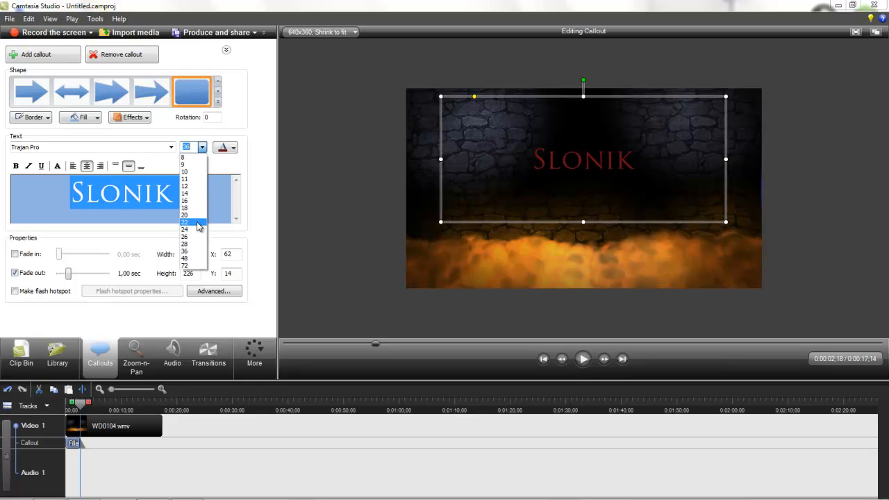
pyautogui.click(191, 255)
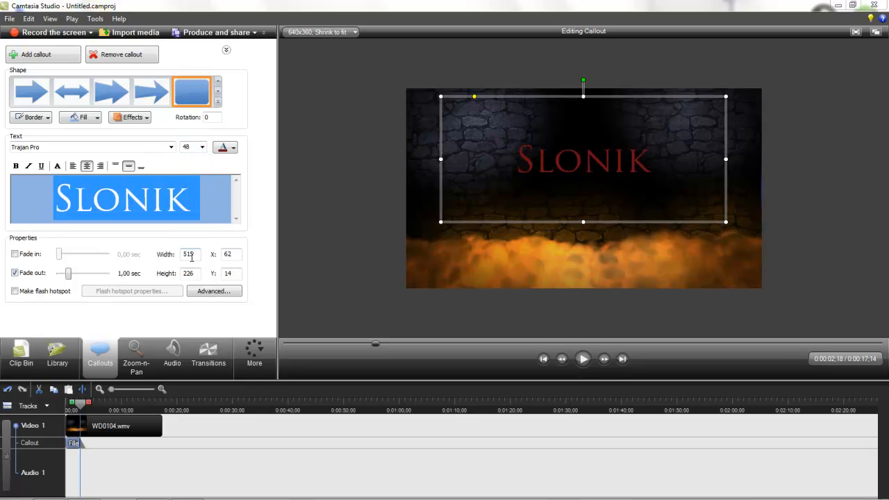
pyautogui.moveTo(608, 174); pyautogui.dragTo(605, 177)
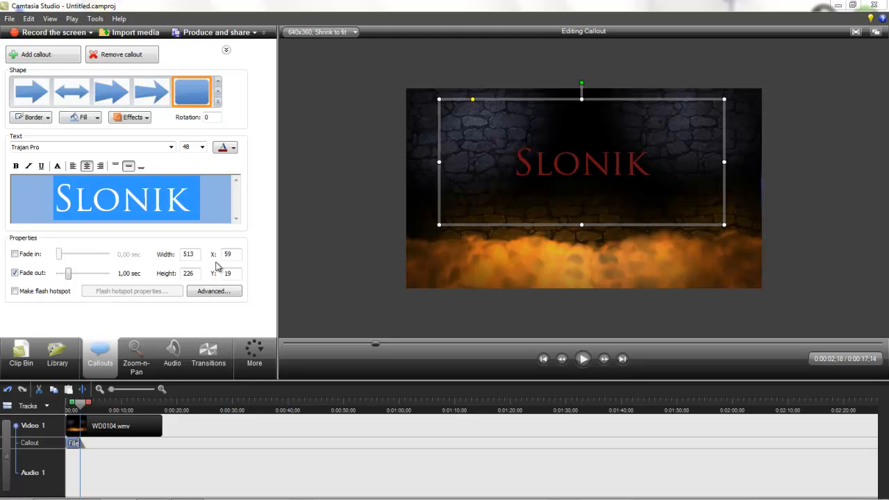
pyautogui.moveTo(79, 405); pyautogui.dragTo(84, 407)
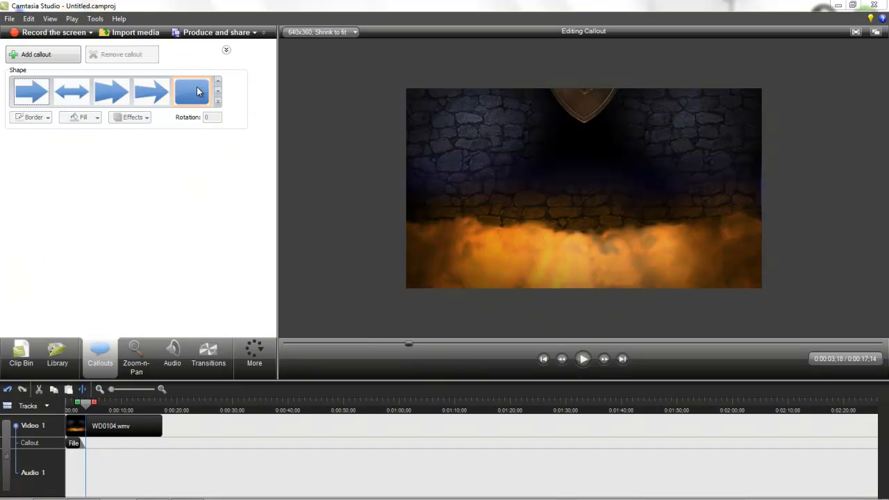
pyautogui.click(196, 92)
pyautogui.moveTo(572, 186); pyautogui.dragTo(540, 227)
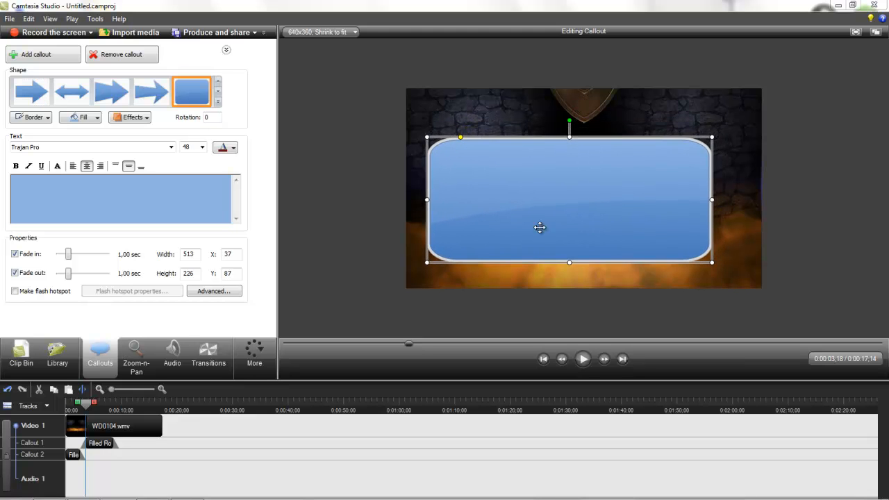
pyautogui.moveTo(626, 232)
pyautogui.mouseDown()
pyautogui.moveTo(604, 228)
pyautogui.moveTo(624, 236)
pyautogui.mouseUp()
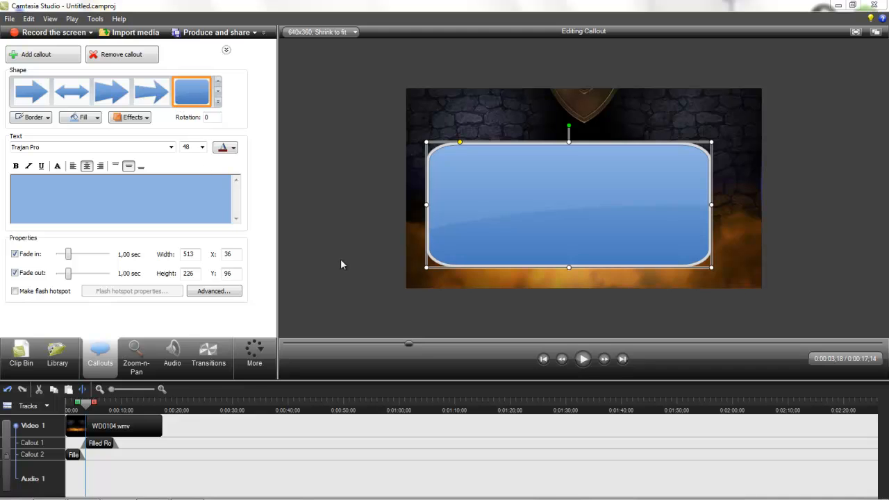
pyautogui.rightClick(103, 443)
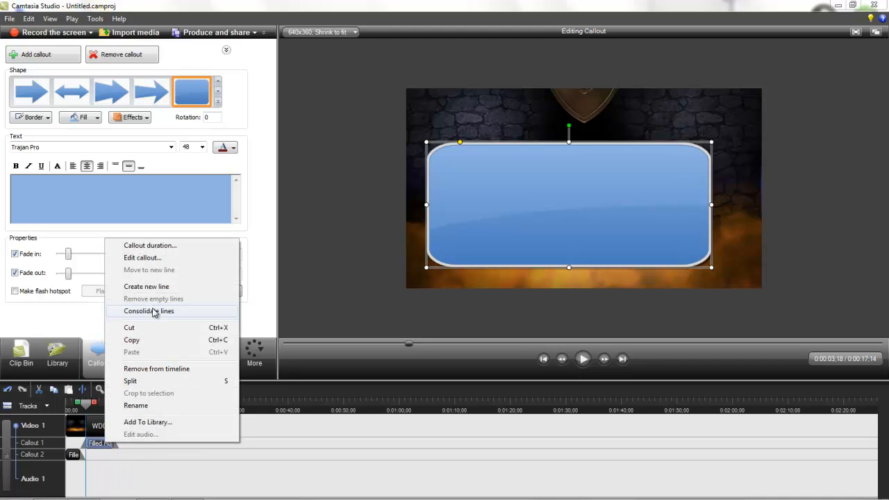
pyautogui.click(143, 330)
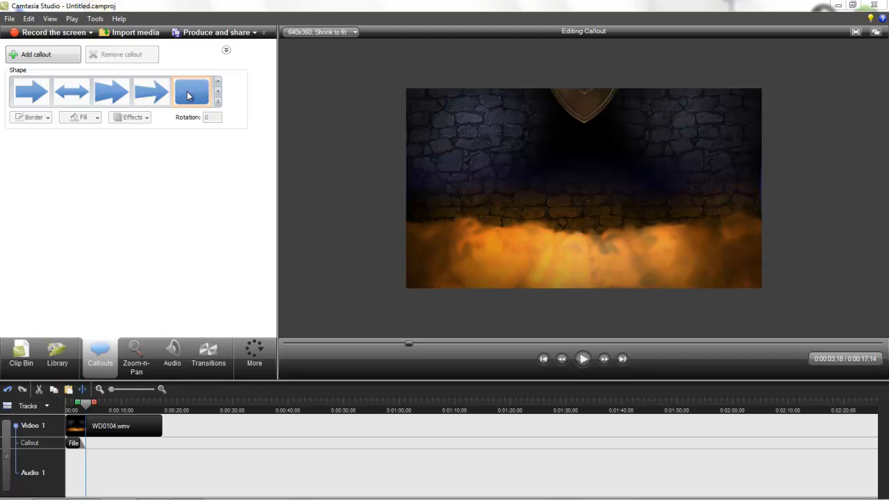
# - Add a second filled rounded rectangle callout at 0:00:04;00, where the shield is in view, with the text Present
pyautogui.click(89, 408)
pyautogui.moveTo(89, 408); pyautogui.dragTo(91, 407)
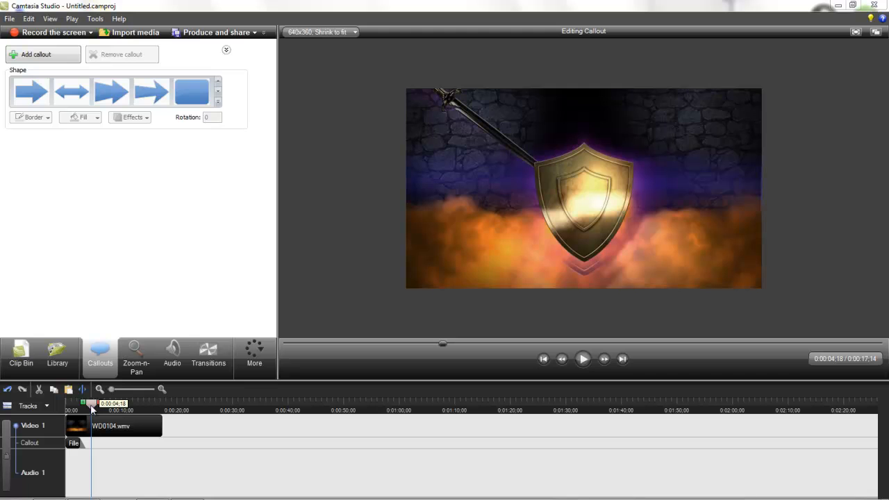
pyautogui.click(87, 407)
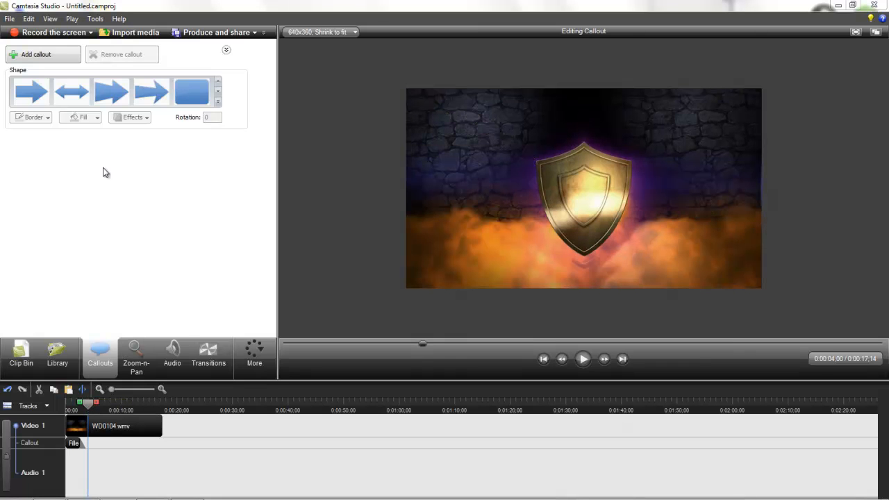
pyautogui.click(194, 92)
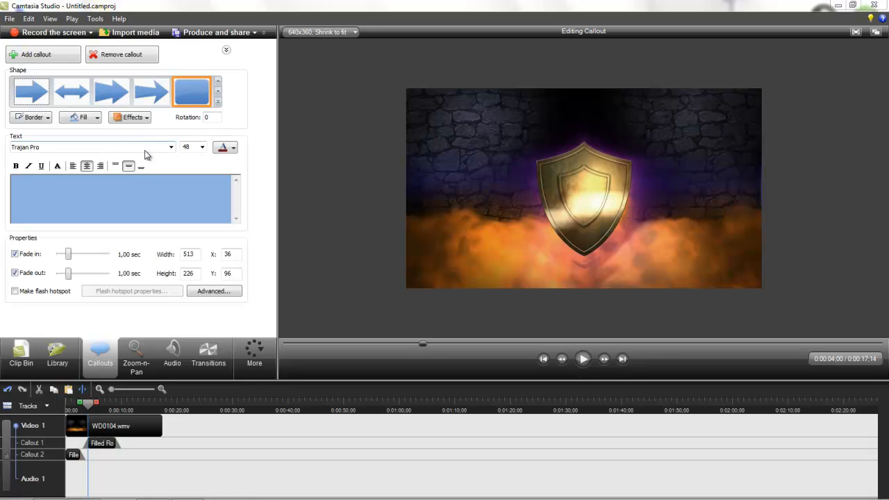
pyautogui.write('F')
pyautogui.press('BackSpace')
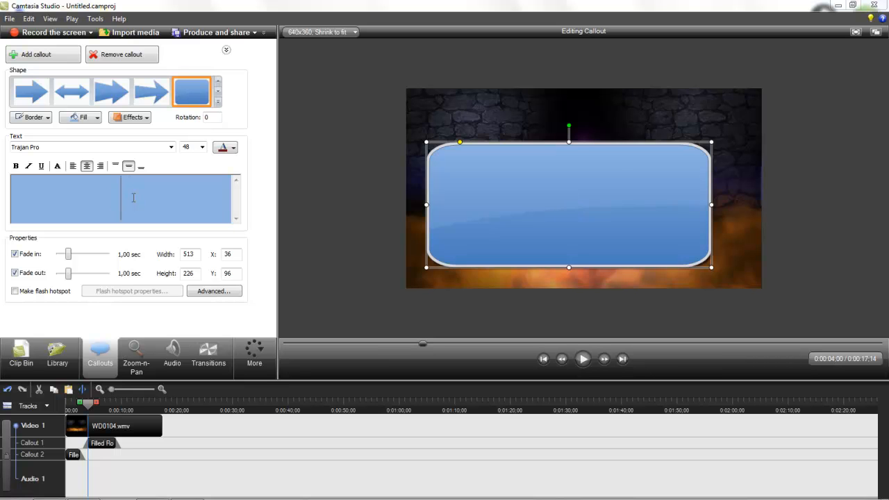
pyautogui.write('Present')
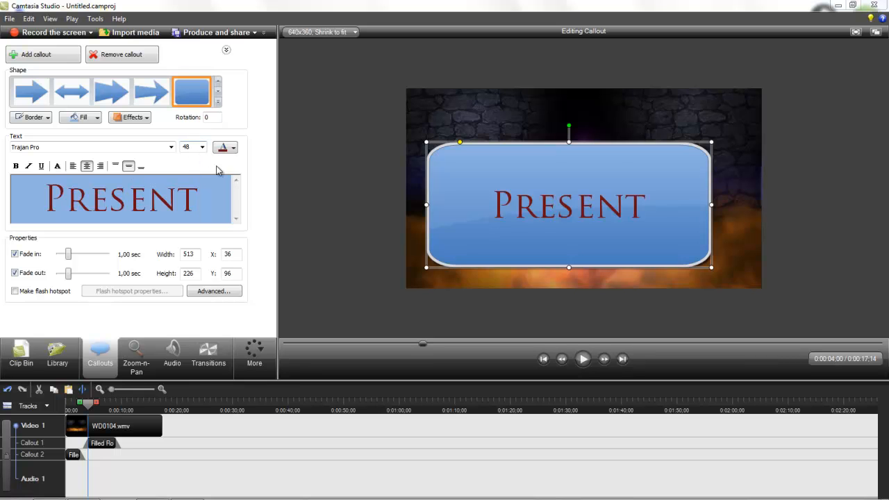
# - Reduce the Present callout's text to size 28
pyautogui.click(201, 147)
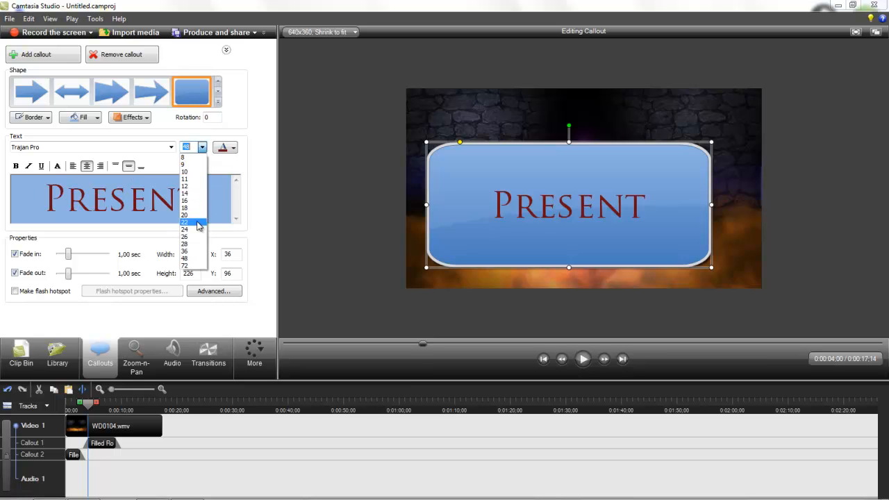
pyautogui.click(193, 251)
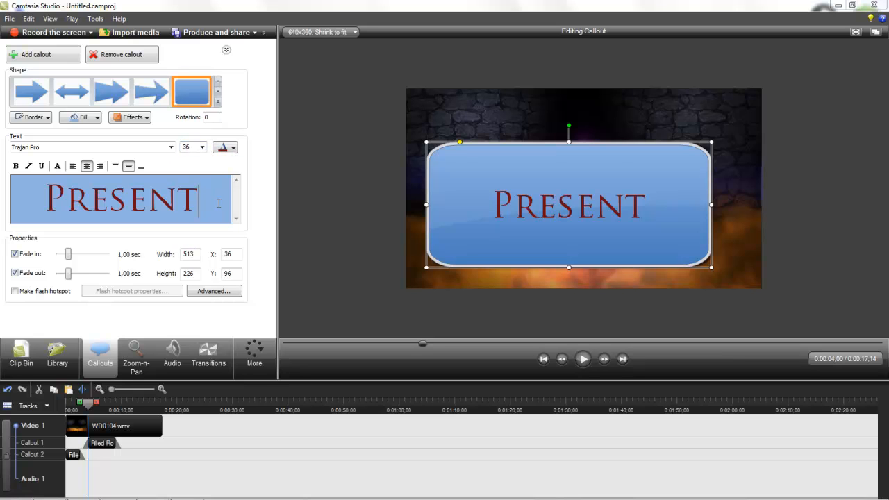
pyautogui.click(201, 147)
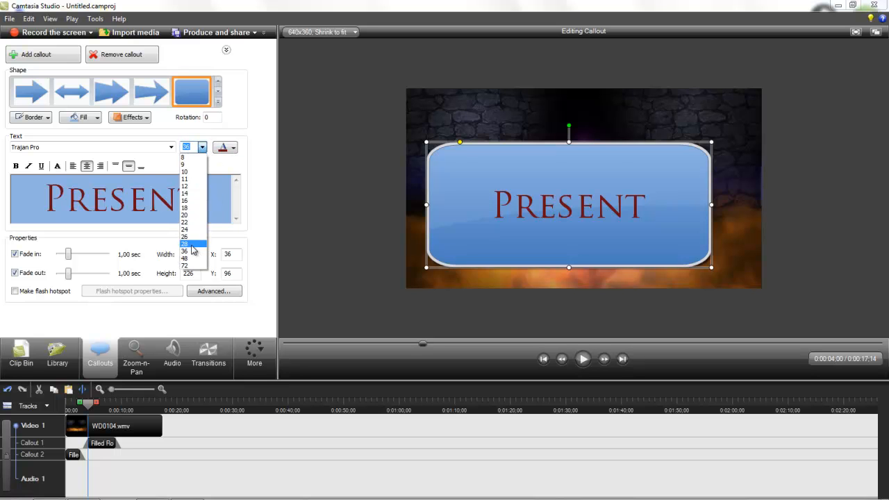
pyautogui.click(191, 250)
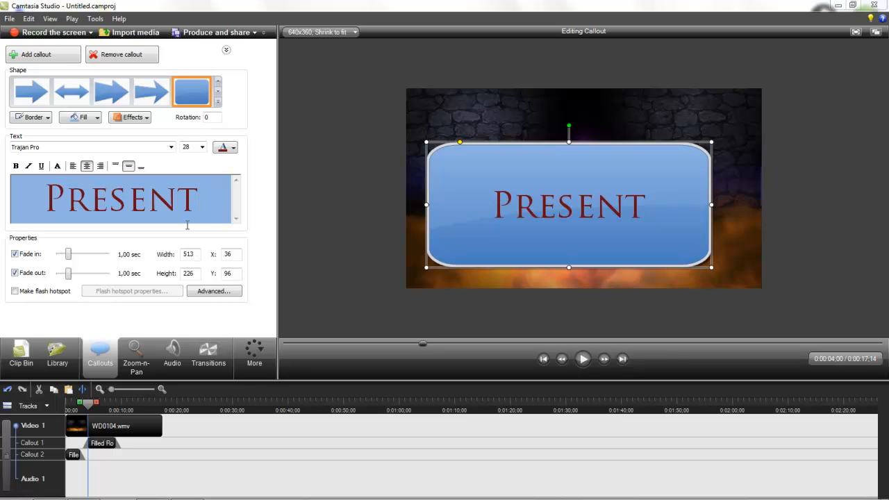
pyautogui.moveTo(49, 183); pyautogui.dragTo(205, 200)
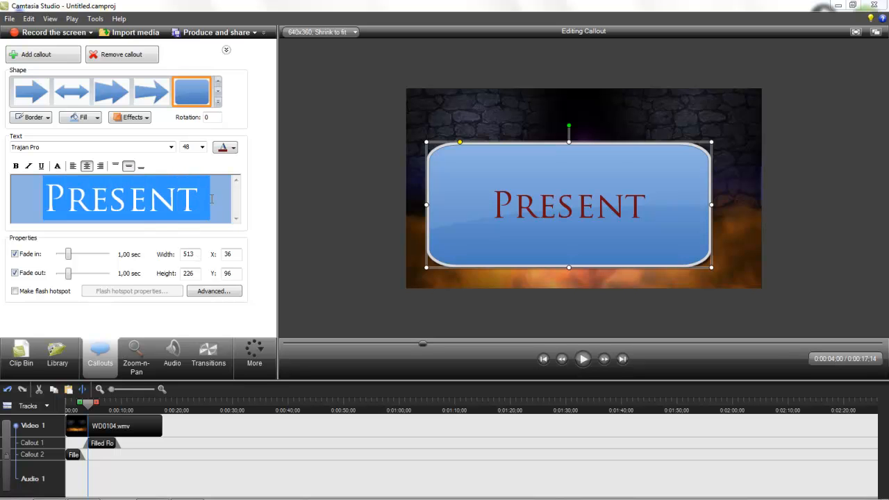
pyautogui.click(202, 147)
pyautogui.click(187, 244)
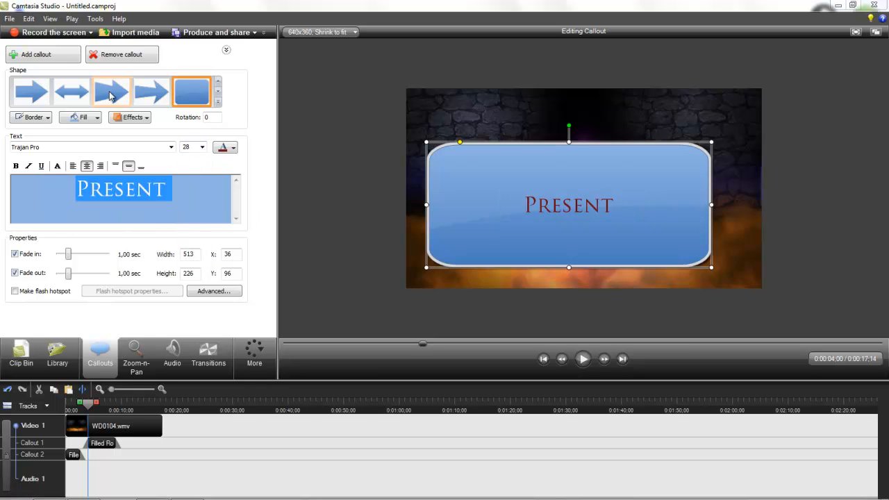
# - Remove the Present callout's fill and border and move it over the shield to about X 64, Y 46
pyautogui.click(98, 118)
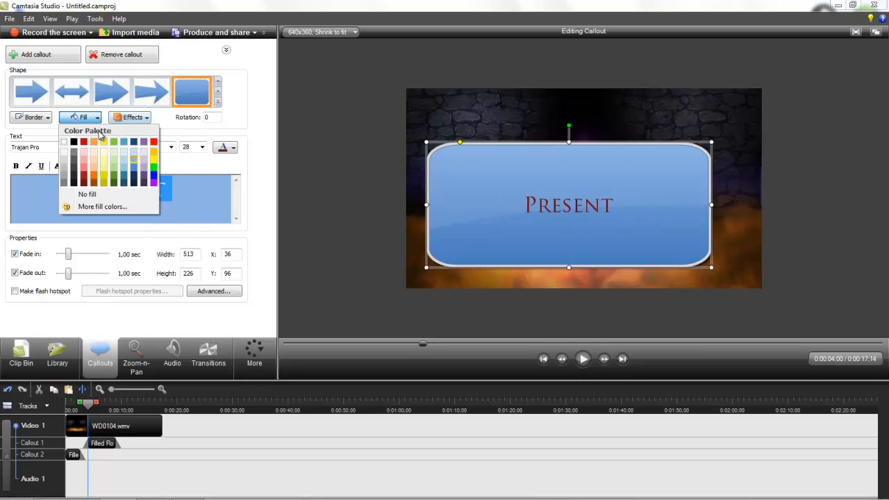
pyautogui.click(93, 195)
pyautogui.click(48, 118)
pyautogui.click(44, 194)
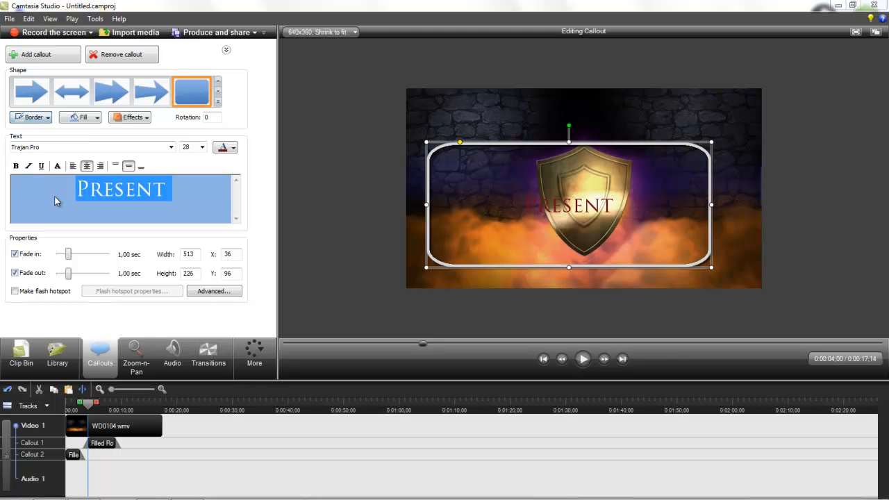
pyautogui.moveTo(619, 186); pyautogui.dragTo(633, 166)
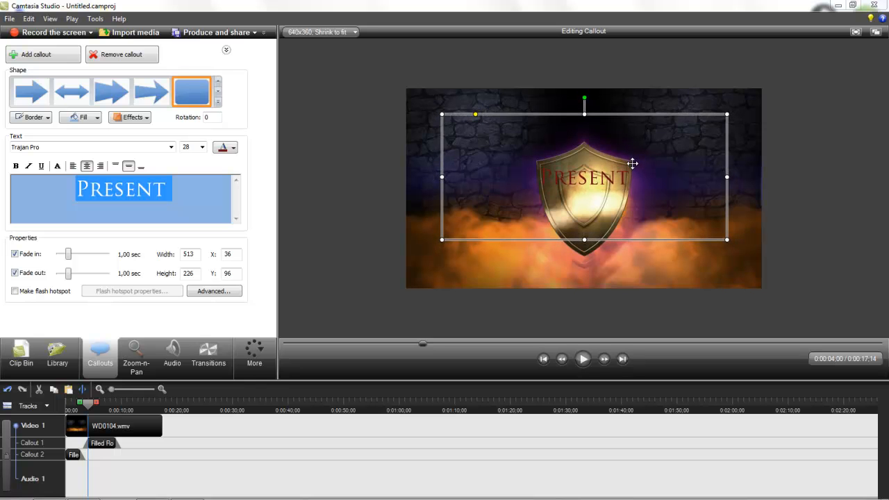
# - Try a custom dark golden-brown colour on the Present text
pyautogui.click(233, 148)
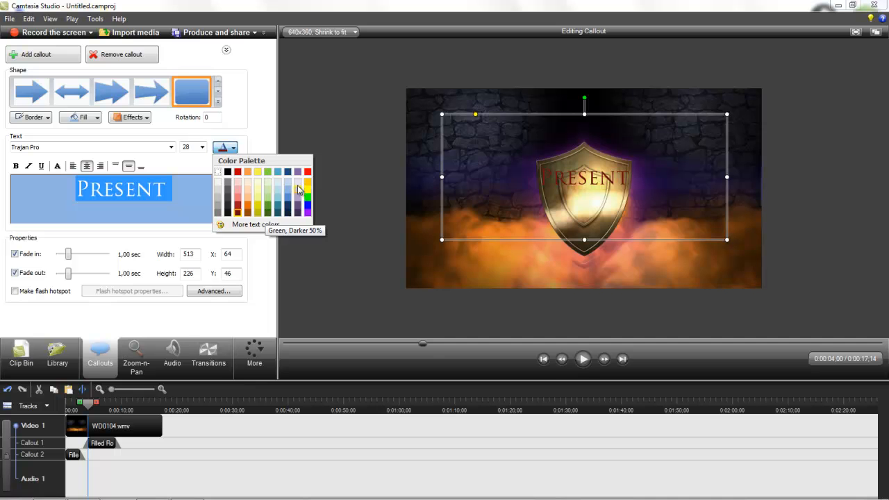
pyautogui.click(258, 224)
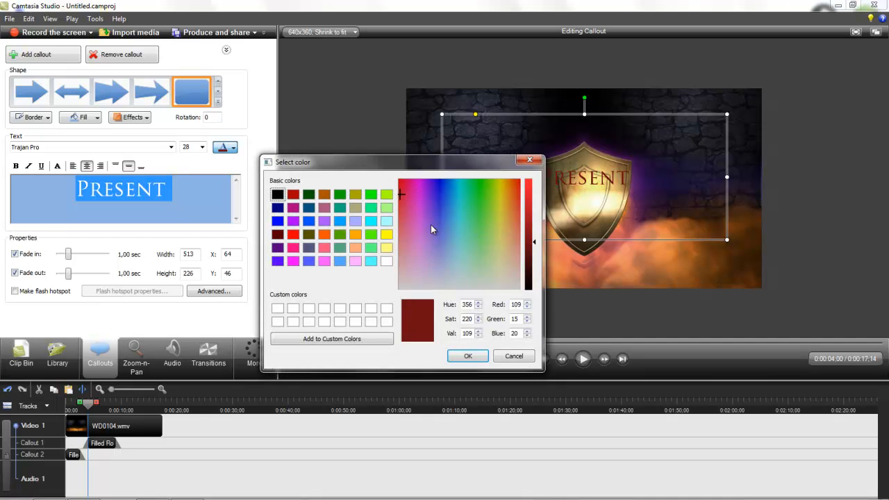
pyautogui.moveTo(403, 174); pyautogui.dragTo(431, 169)
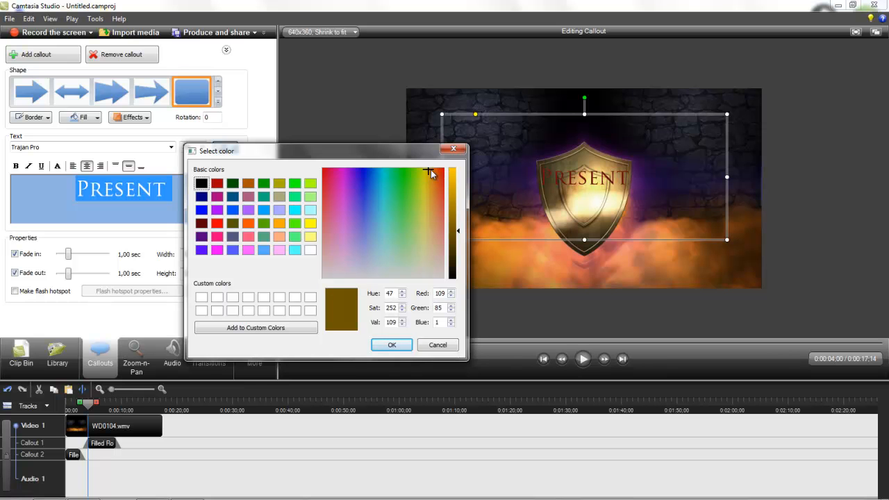
pyautogui.click(392, 346)
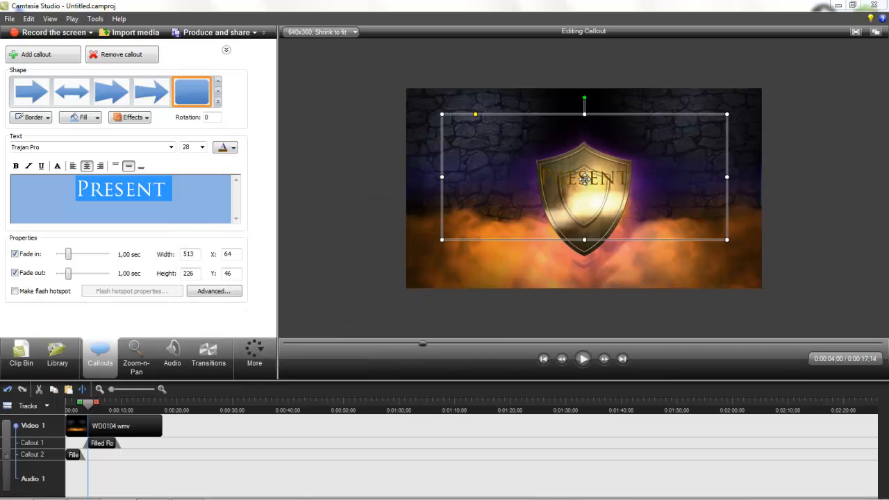
# - Colour the Present text bright red (Red 255, Green 0, Blue 0) using the basic colors
pyautogui.click(228, 153)
pyautogui.click(234, 226)
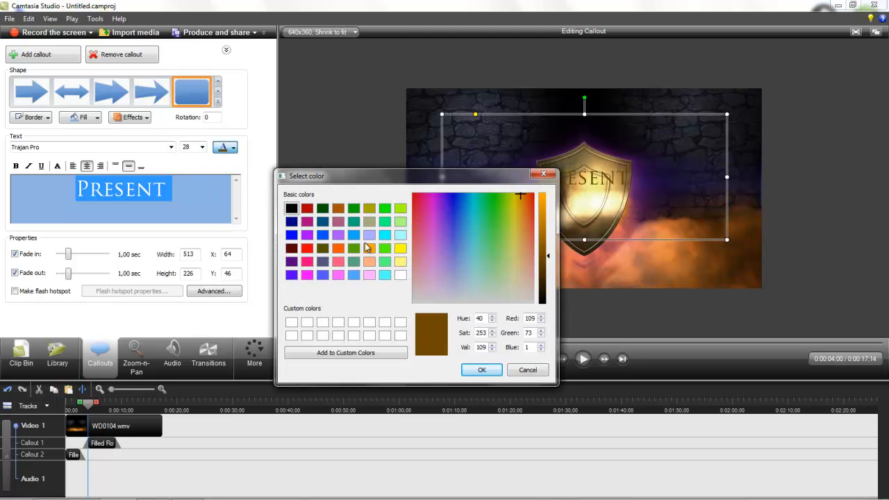
pyautogui.click(400, 250)
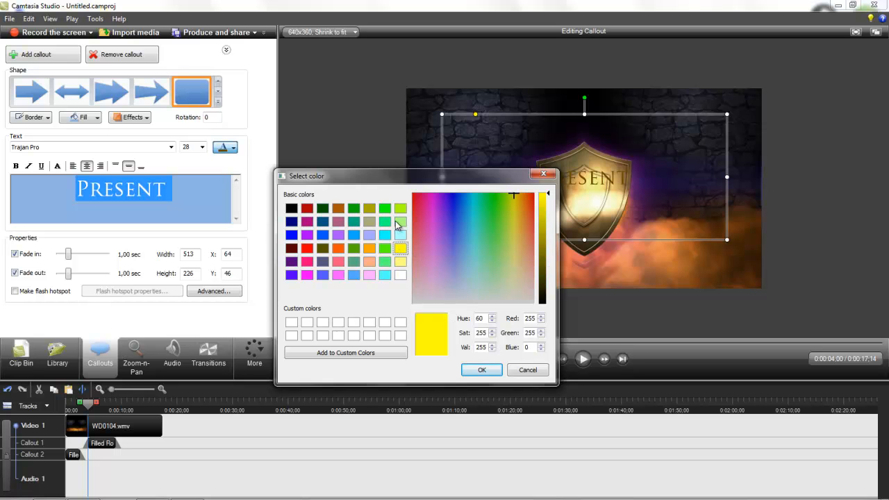
pyautogui.click(401, 261)
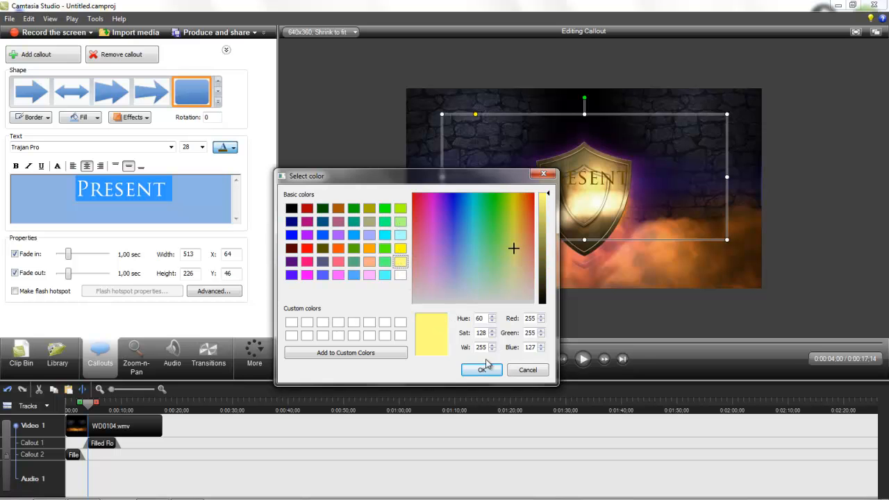
pyautogui.click(306, 248)
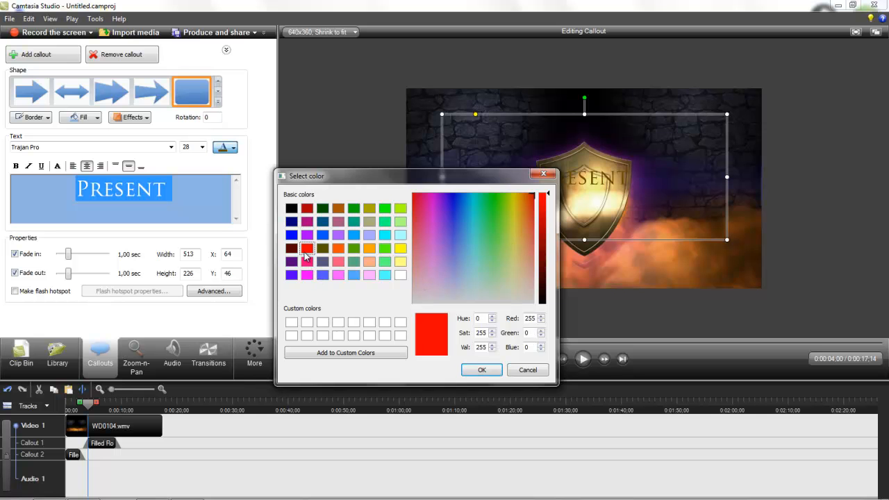
pyautogui.click(481, 369)
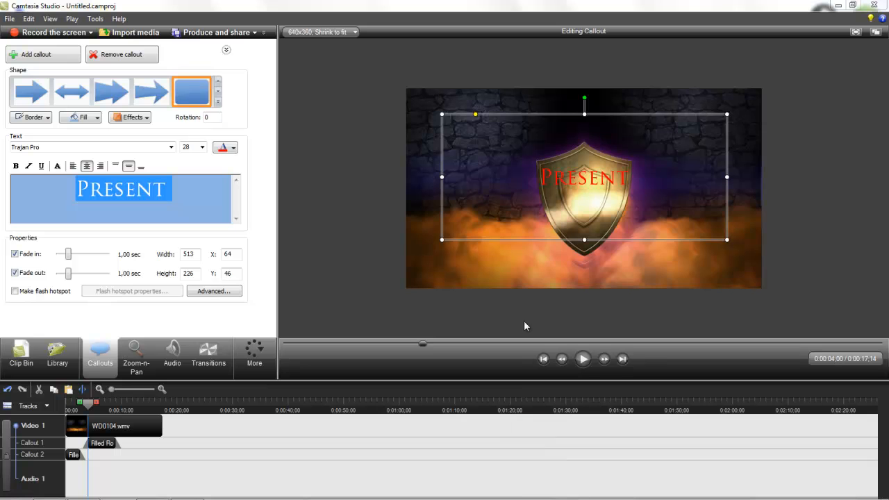
# - Shorten the Present callout on the timeline and add a third filled rounded rectangle callout at 0:00:08;18
pyautogui.click(190, 191)
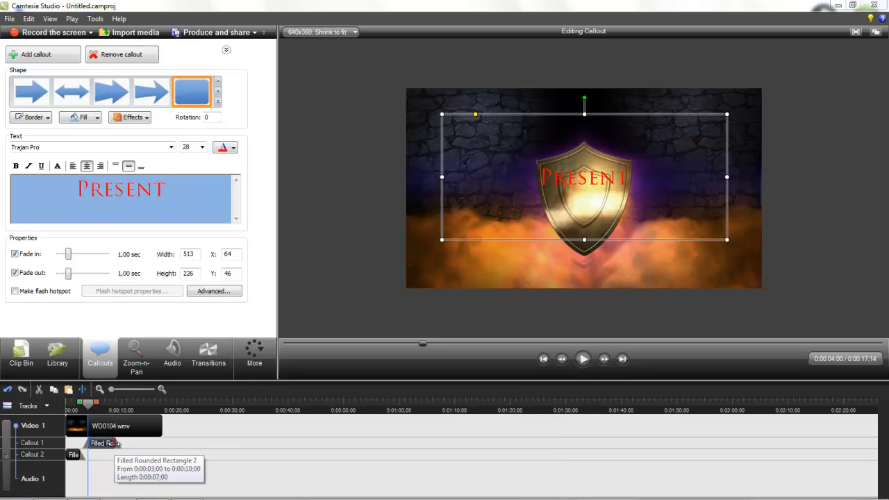
pyautogui.moveTo(114, 443); pyautogui.dragTo(103, 445)
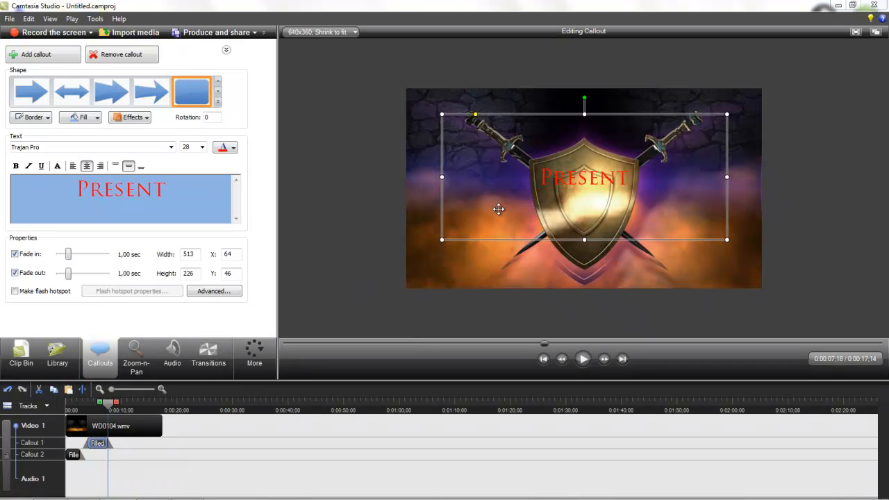
pyautogui.moveTo(108, 404); pyautogui.dragTo(113, 404)
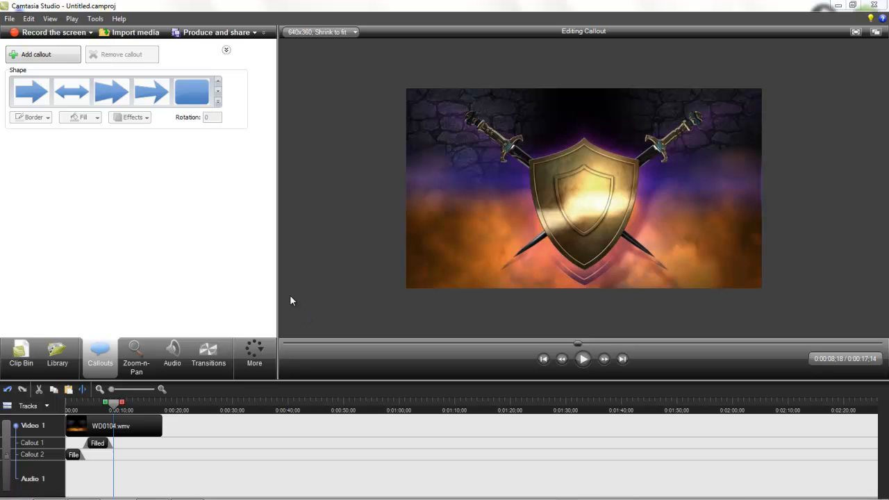
pyautogui.click(188, 93)
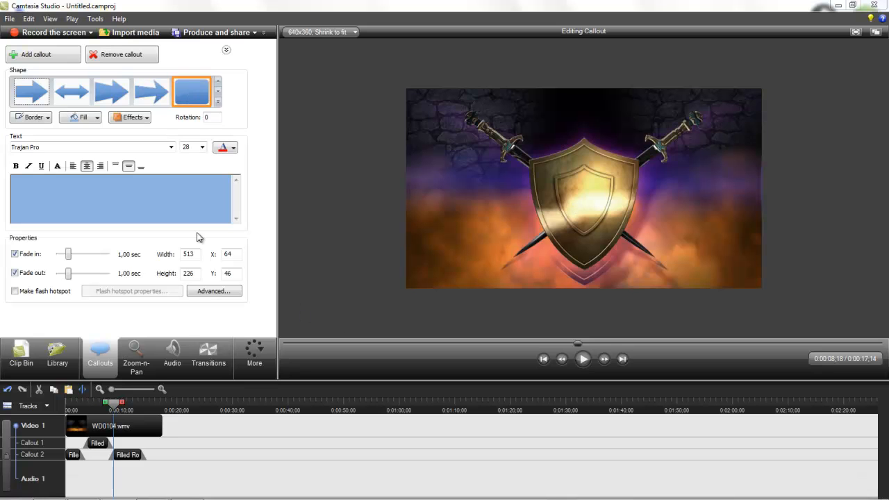
# - Move the third callout to about X 18, Y 20 and remove its border and fill
pyautogui.moveTo(588, 200); pyautogui.dragTo(563, 184)
pyautogui.click(98, 117)
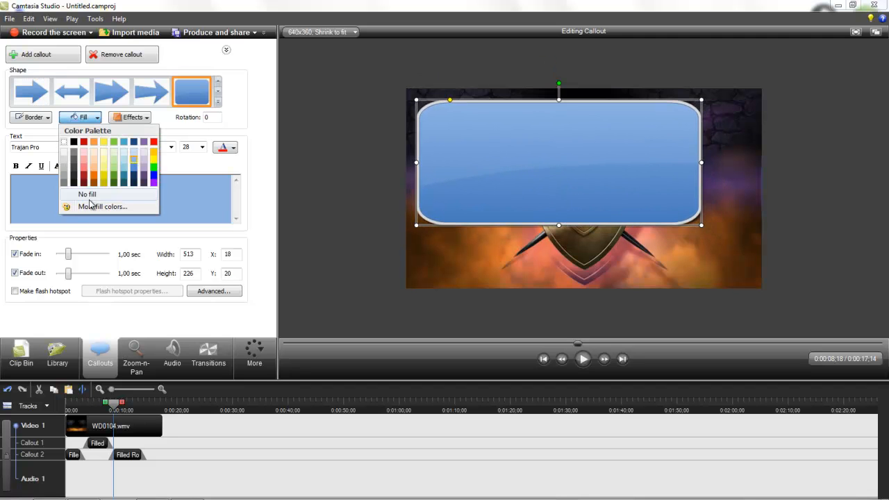
pyautogui.click(48, 119)
pyautogui.click(49, 120)
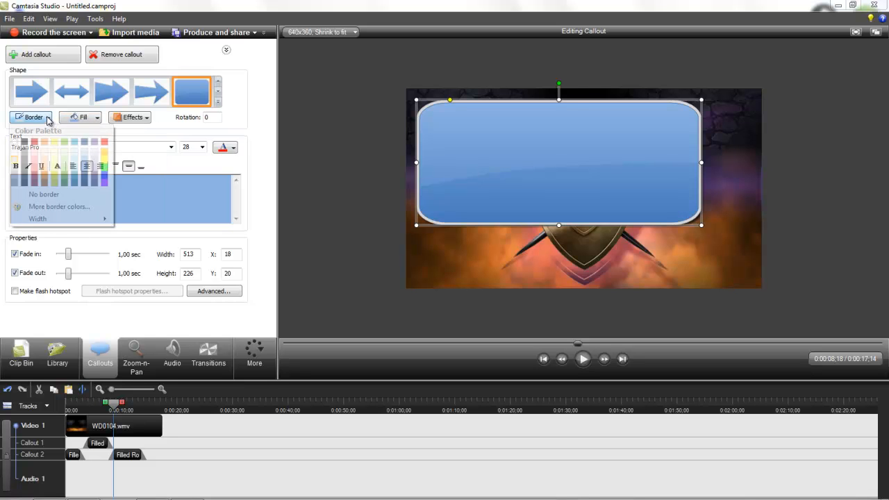
pyautogui.click(56, 201)
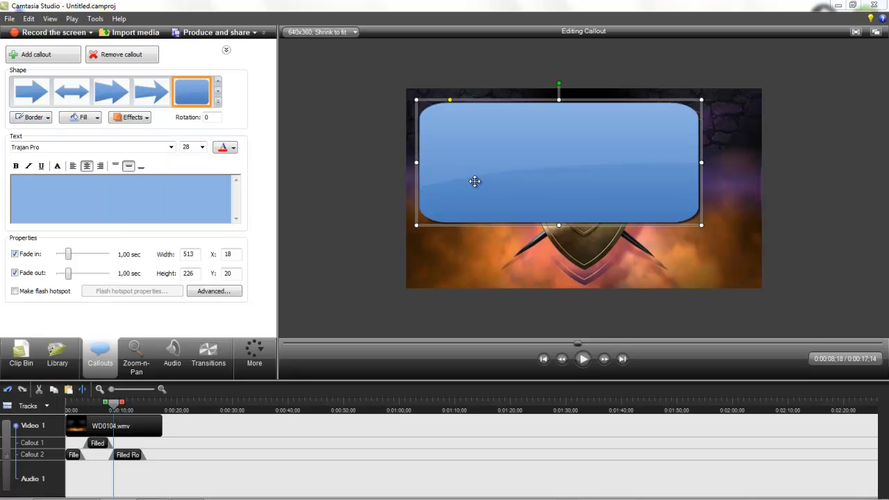
pyautogui.click(97, 118)
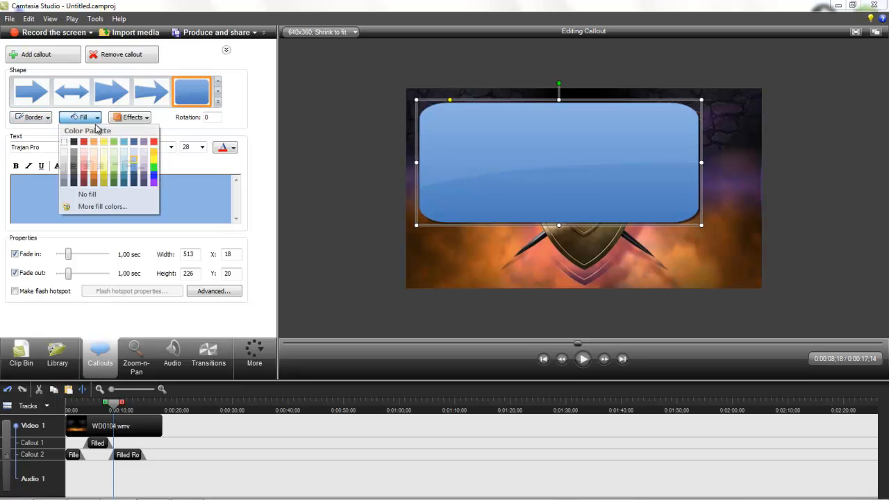
pyautogui.click(87, 202)
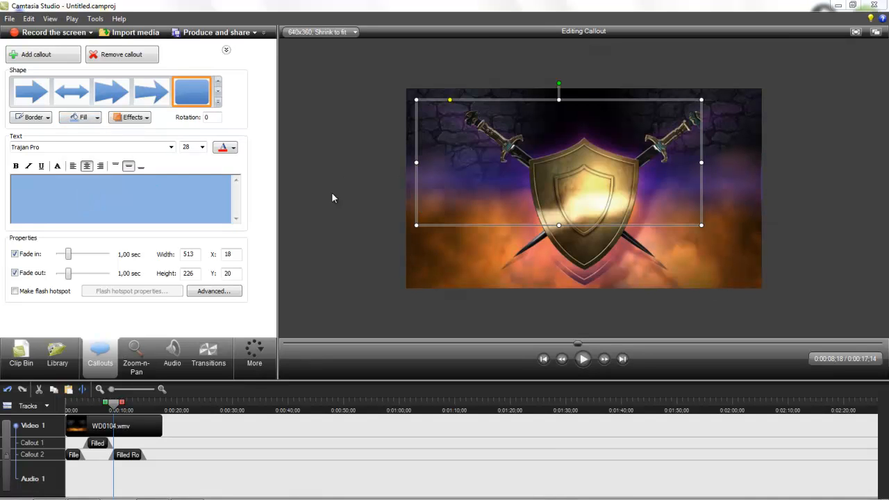
# - Shrink the third callout to about 352 by 64 at X 0, Y 0 and enter the text Gameplays
pyautogui.moveTo(532, 169); pyautogui.dragTo(514, 148)
pyautogui.click(157, 182)
pyautogui.write('D')
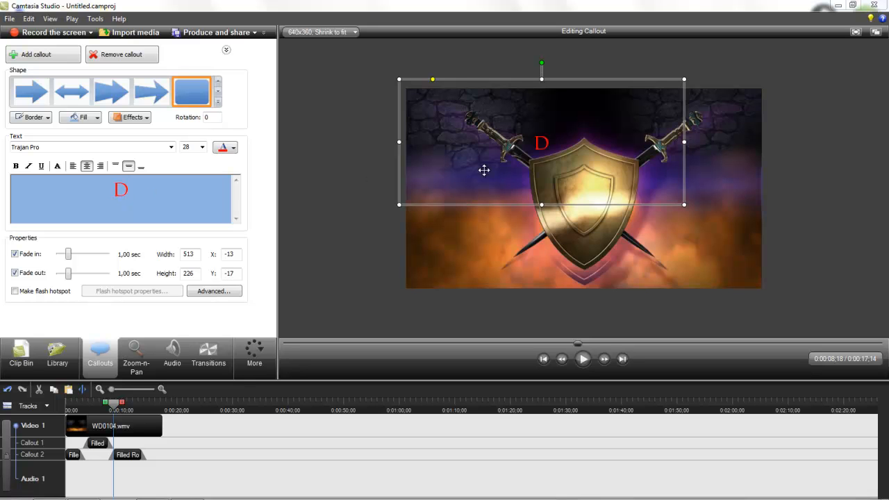
pyautogui.press('BackSpace')
pyautogui.moveTo(399, 78); pyautogui.dragTo(489, 169)
pyautogui.moveTo(678, 203); pyautogui.dragTo(579, 111)
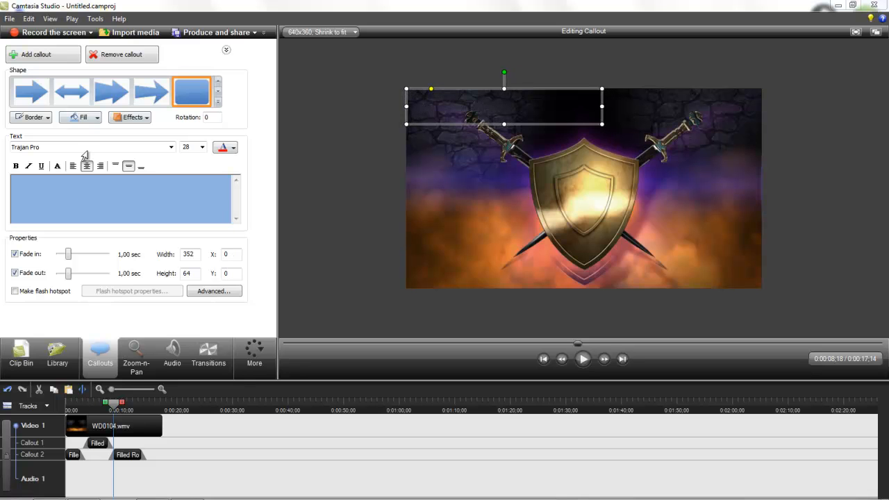
pyautogui.click(97, 196)
pyautogui.write('Gameplays')
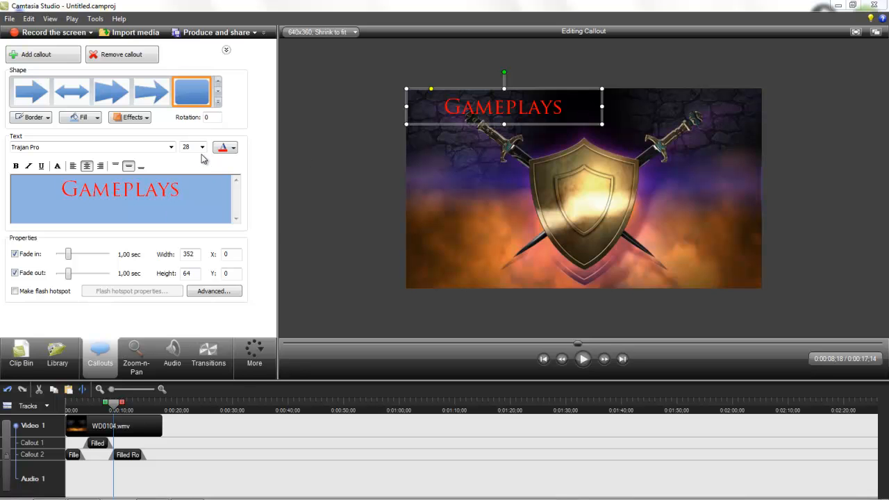
# - Try to recolour the Gameplays text with a dark shade of black from the colour palette
pyautogui.click(233, 149)
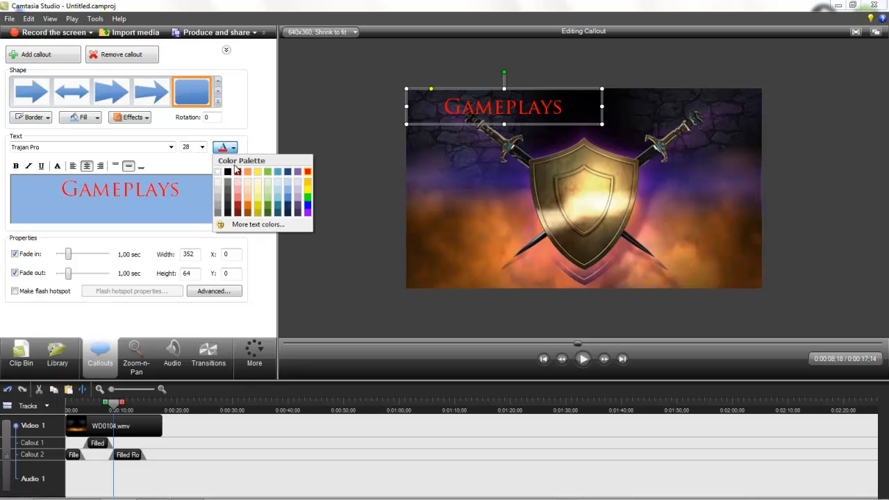
pyautogui.click(228, 211)
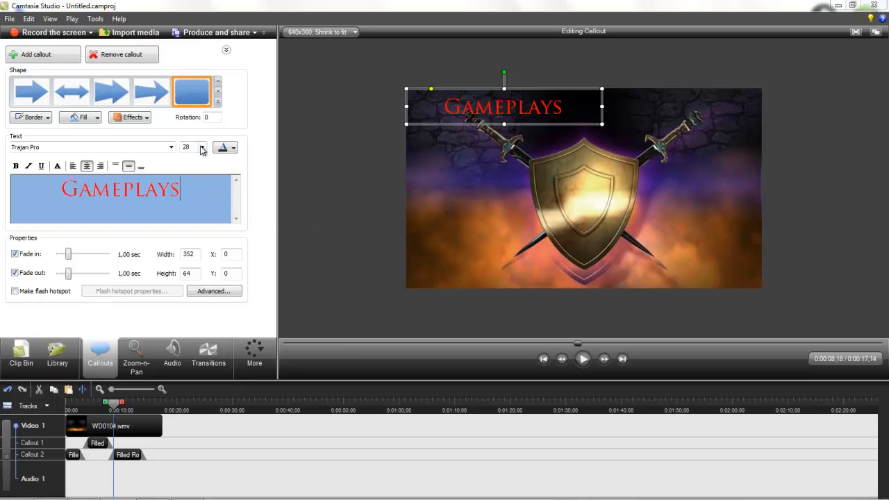
pyautogui.click(233, 149)
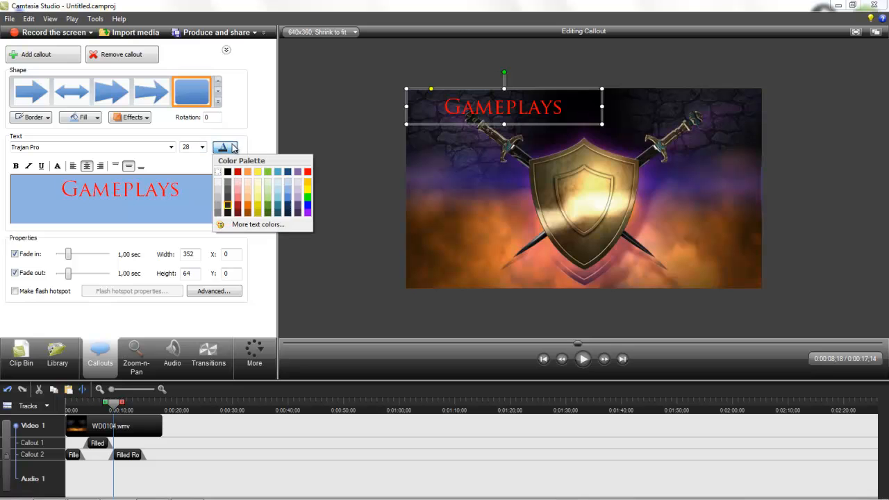
pyautogui.click(228, 212)
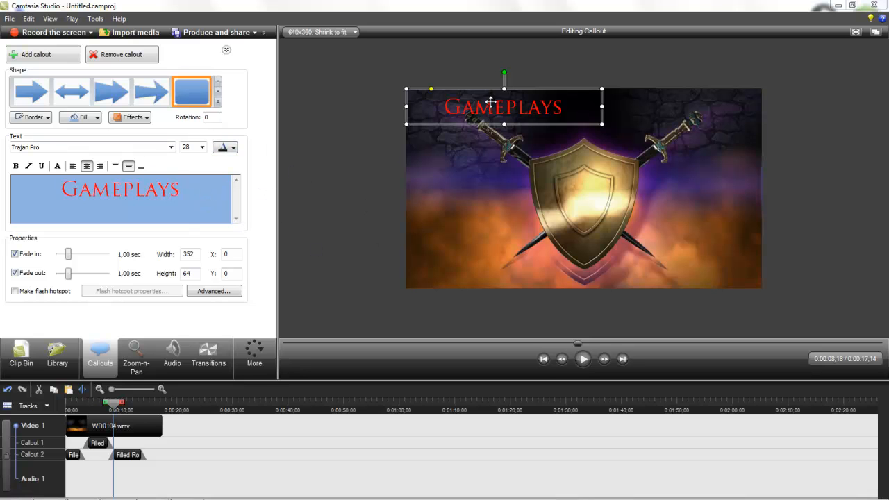
pyautogui.click(429, 58)
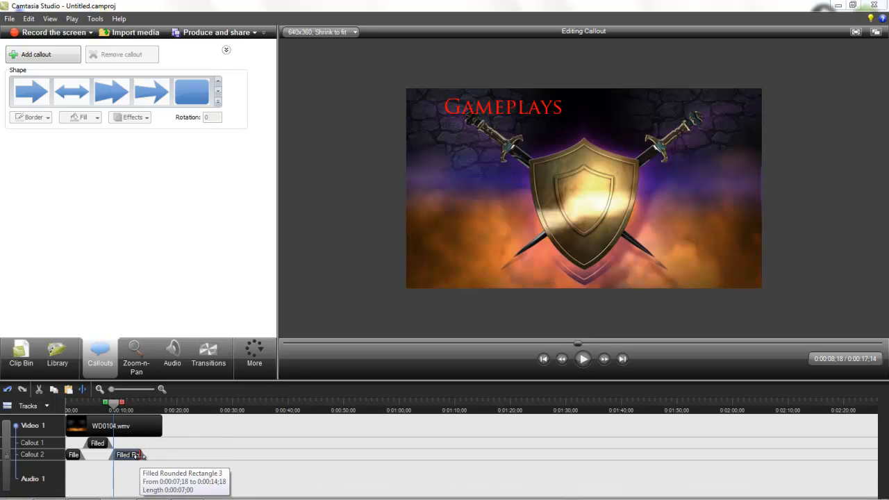
# - Shorten the Gameplays callout on the timeline to end at about 0:00:11;27 and review it from 0:00:08;18
pyautogui.moveTo(142, 456); pyautogui.dragTo(133, 462)
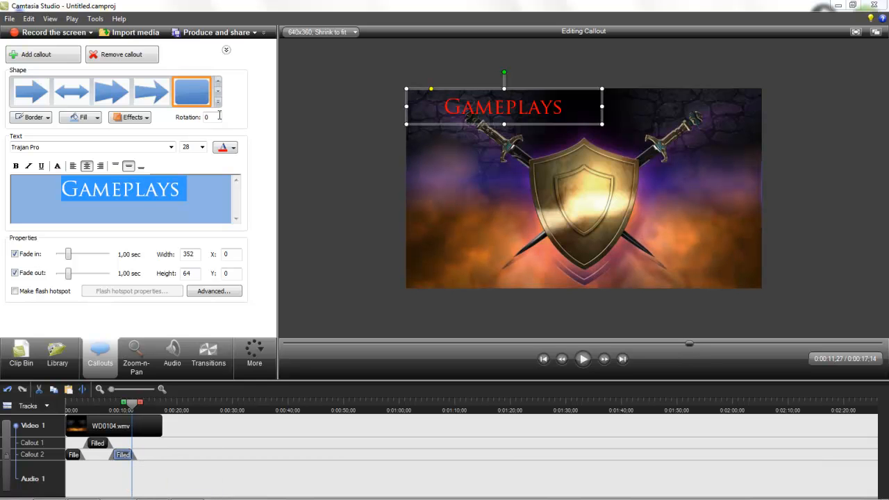
pyautogui.click(154, 221)
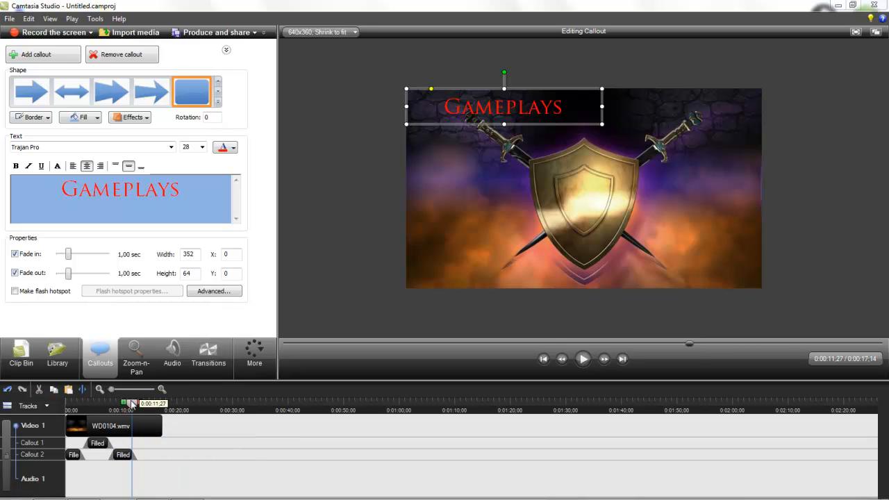
pyautogui.click(96, 404)
pyautogui.moveTo(96, 404); pyautogui.dragTo(124, 404)
pyautogui.click(123, 455)
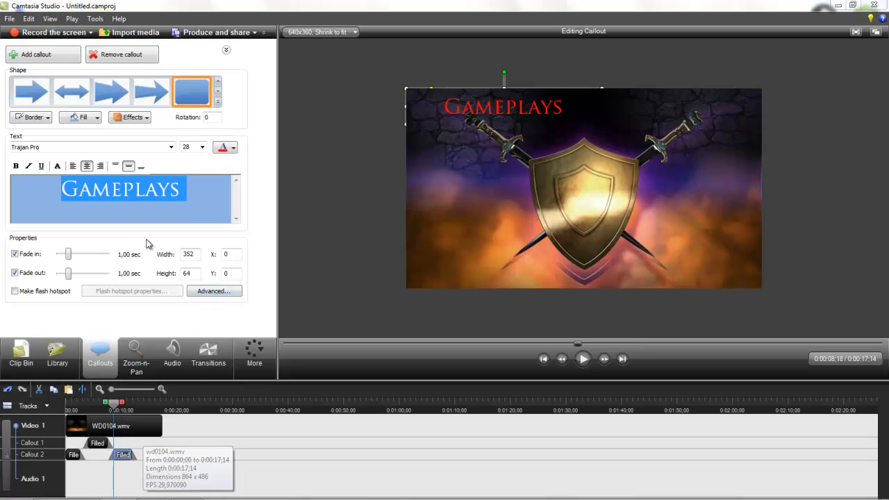
# - Recolour the Gameplays text to Black, Darker 25%, and try another dark shade of black on it
pyautogui.click(234, 148)
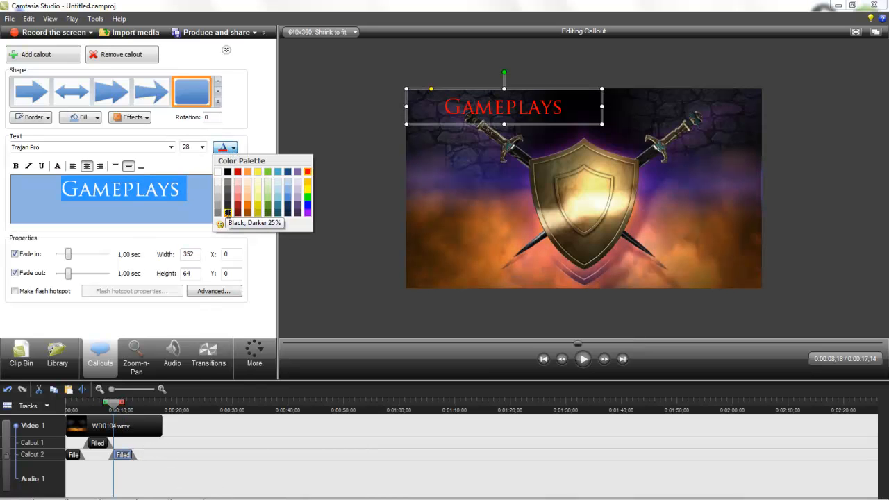
pyautogui.click(228, 212)
pyautogui.click(205, 207)
pyautogui.moveTo(177, 190); pyautogui.dragTo(192, 191)
pyautogui.click(234, 148)
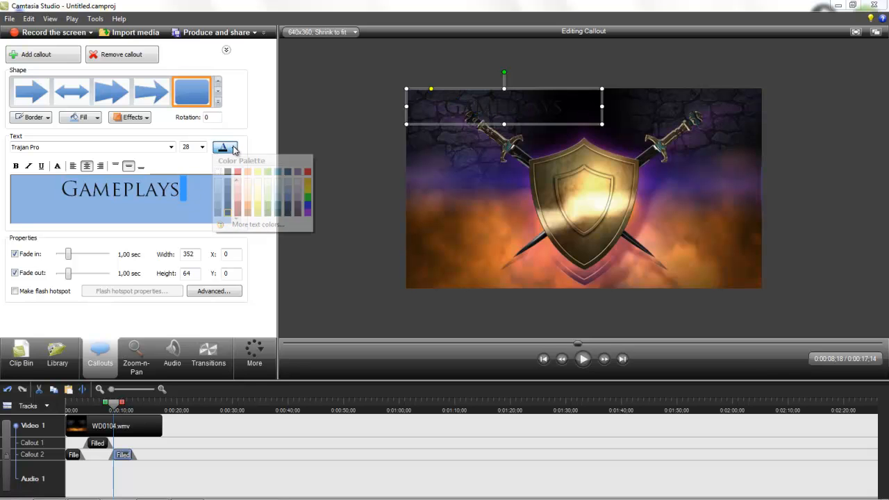
pyautogui.click(227, 209)
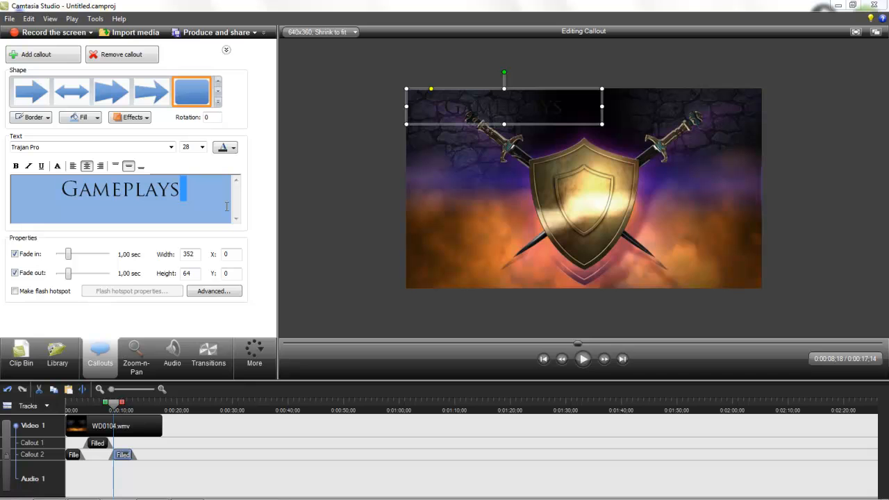
# - Try to recolour the Gameplays text dark blue with a basic colour from the additional text colours
pyautogui.click(202, 147)
pyautogui.click(228, 154)
pyautogui.click(233, 147)
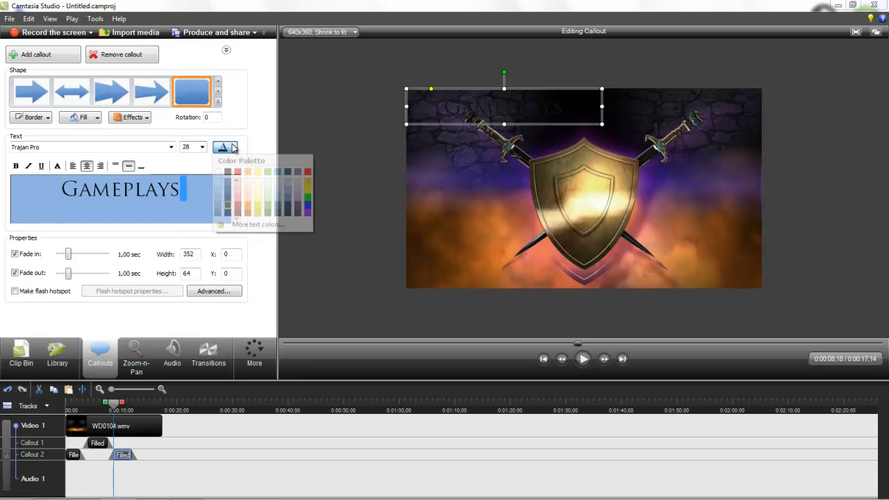
pyautogui.click(253, 224)
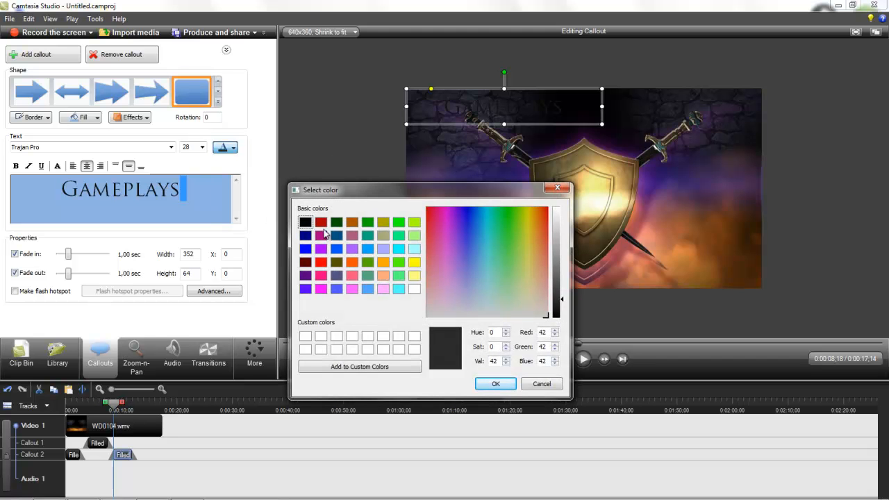
pyautogui.click(306, 249)
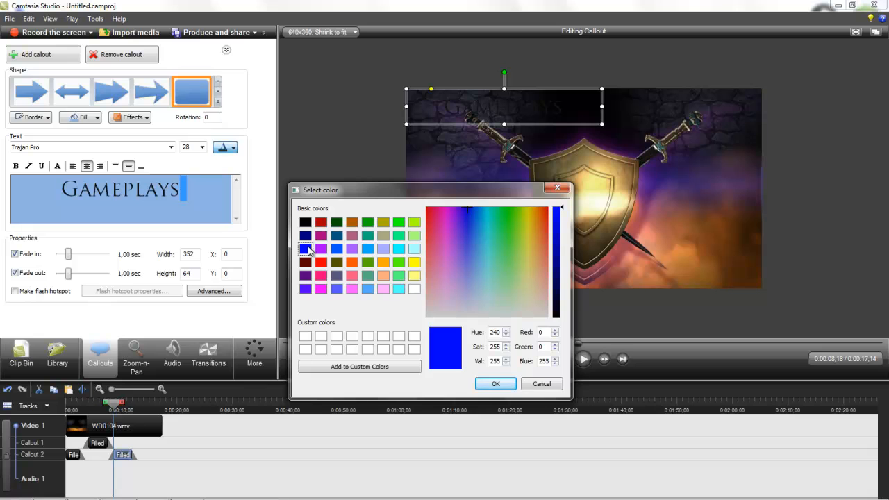
pyautogui.click(306, 235)
pyautogui.click(498, 384)
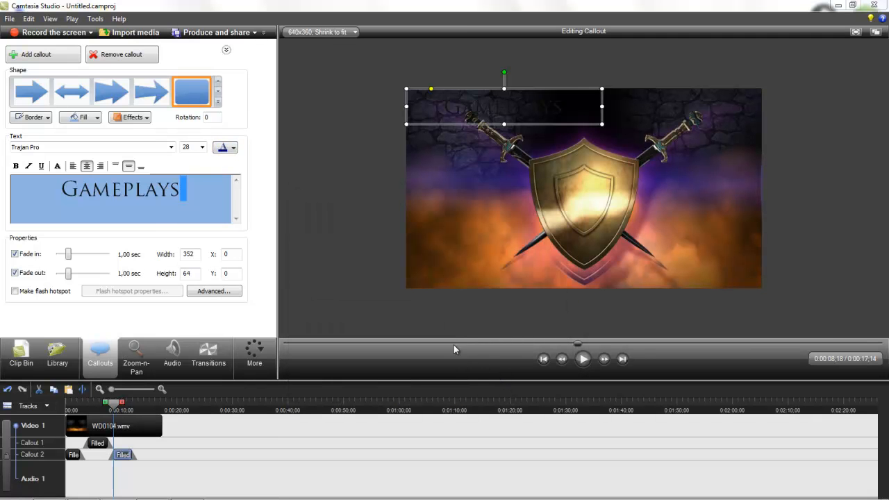
# - Select the whole Gameplays text and recolour it dark blue using the basic colours among the additional text colours
pyautogui.hotkey('shift', 'Left')
pyautogui.hotkey('shift', 'Left')
pyautogui.hotkey('shift', 'Left')
pyautogui.hotkey('shift', 'Left')
pyautogui.hotkey('shift', 'Left')
pyautogui.hotkey('shift', 'Left')
pyautogui.hotkey('shift', 'Left')
pyautogui.hotkey('shift', 'Left')
pyautogui.hotkey('shift', 'Left')
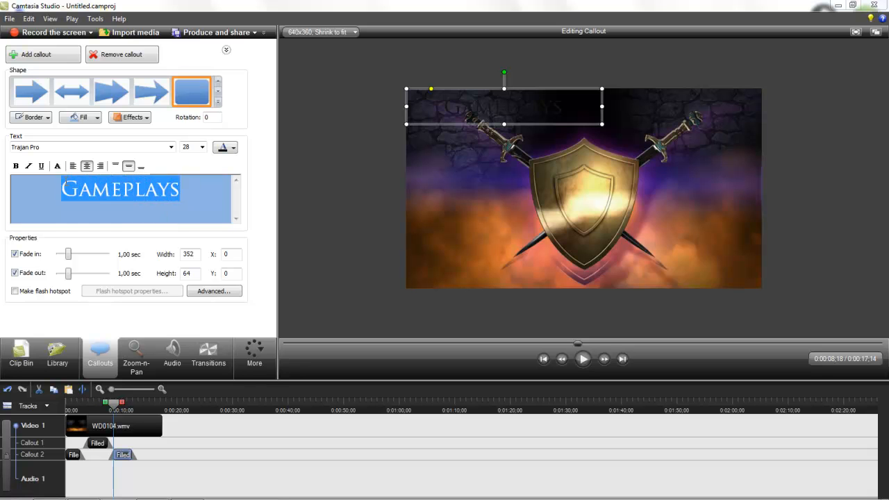
pyautogui.click(234, 148)
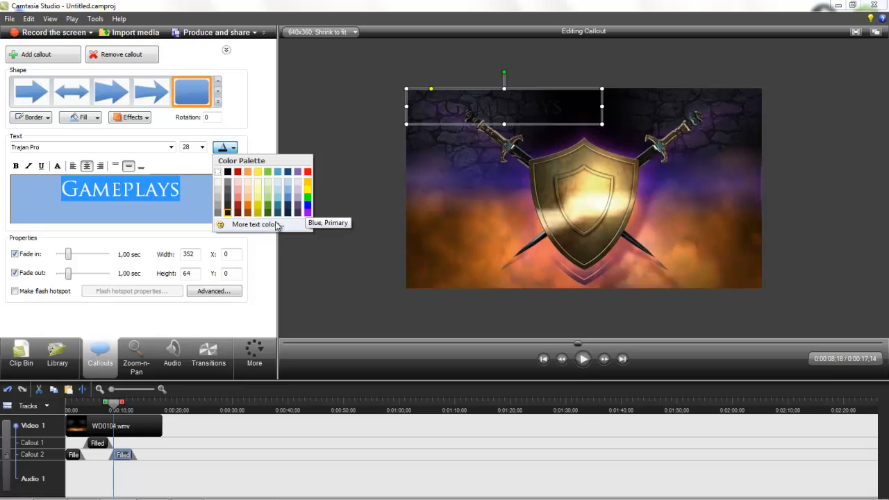
pyautogui.click(250, 224)
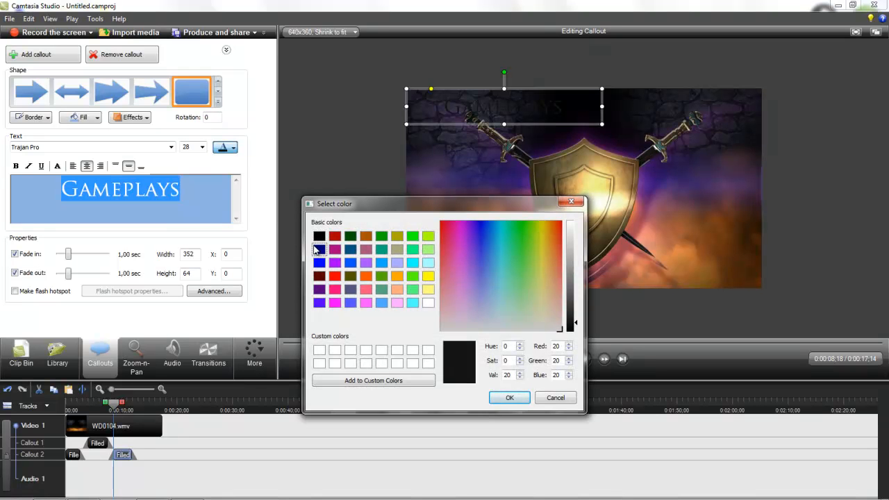
pyautogui.click(319, 250)
pyautogui.click(504, 398)
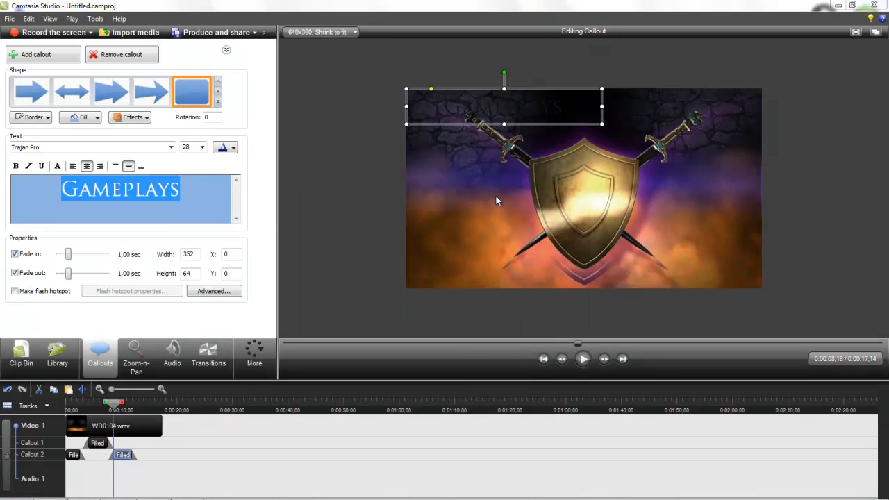
# - Move the Gameplays callout to about X 132, Y 0 and trim its end to about 0:00:11;03
pyautogui.moveTo(516, 110); pyautogui.dragTo(587, 109)
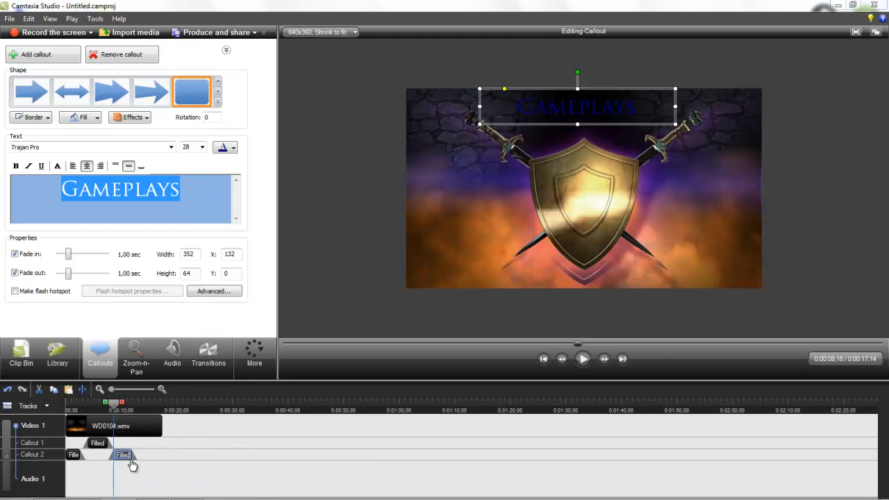
pyautogui.click(127, 407)
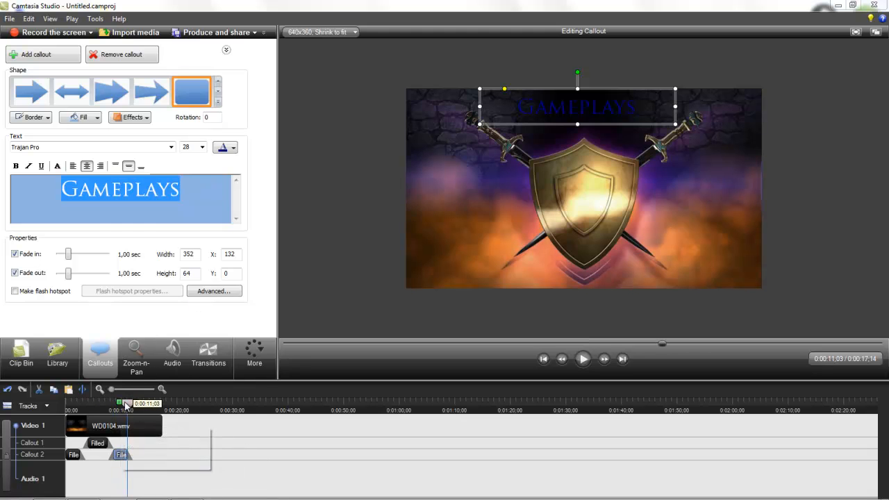
# - Add a filled rounded rectangle callout at 0:00:12;03, placed at about X 137, Y 12, with the text Lets play
pyautogui.moveTo(128, 407); pyautogui.dragTo(133, 407)
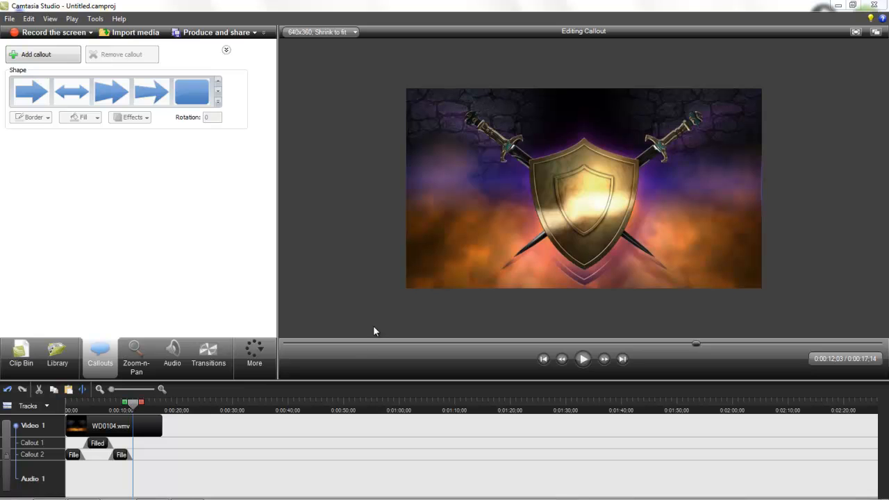
pyautogui.click(192, 91)
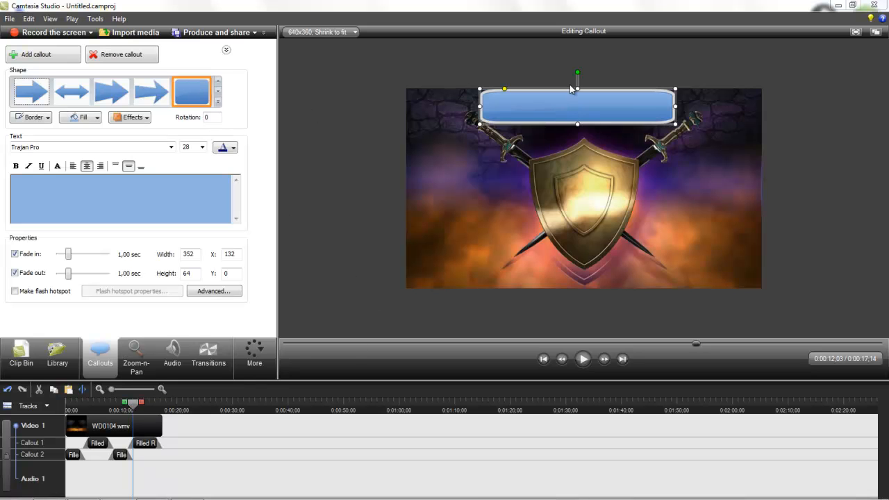
pyautogui.moveTo(572, 107); pyautogui.dragTo(574, 114)
pyautogui.click(110, 205)
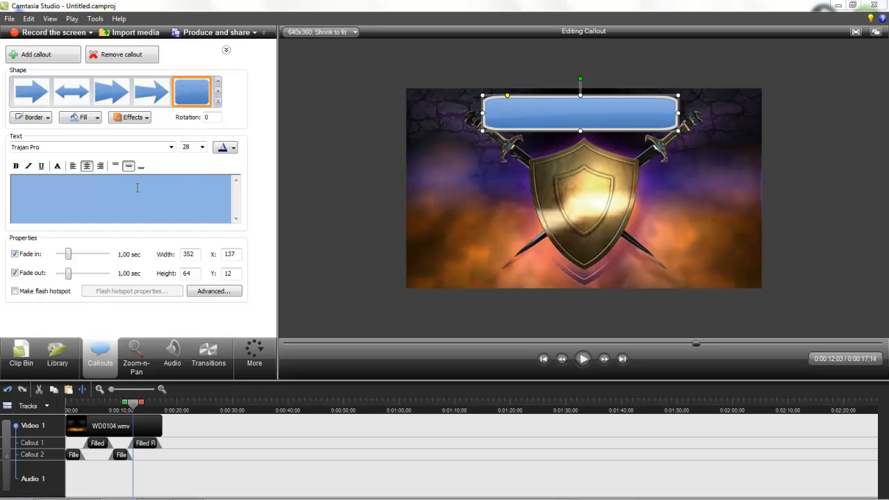
pyautogui.write('Lets play')
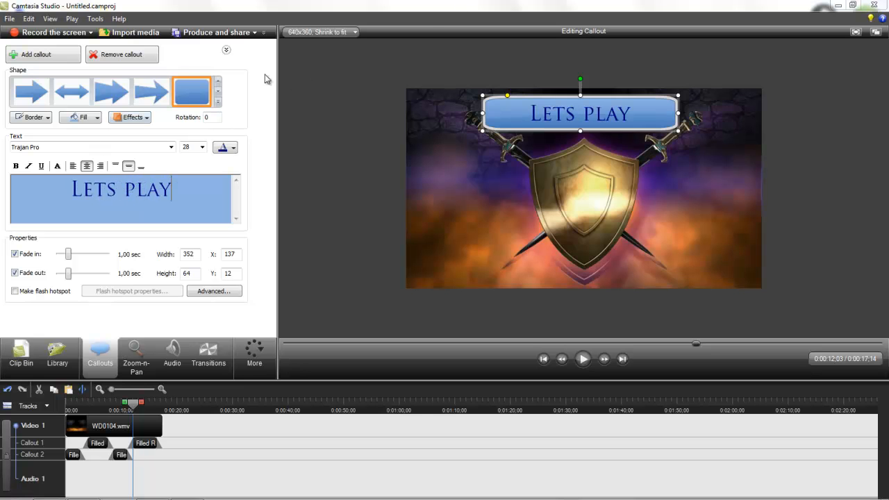
# - Remove the fill and border from the Lets play callout and shorten it to end at about 0:00:14;21
pyautogui.click(98, 118)
pyautogui.click(111, 195)
pyautogui.click(48, 118)
pyautogui.click(61, 197)
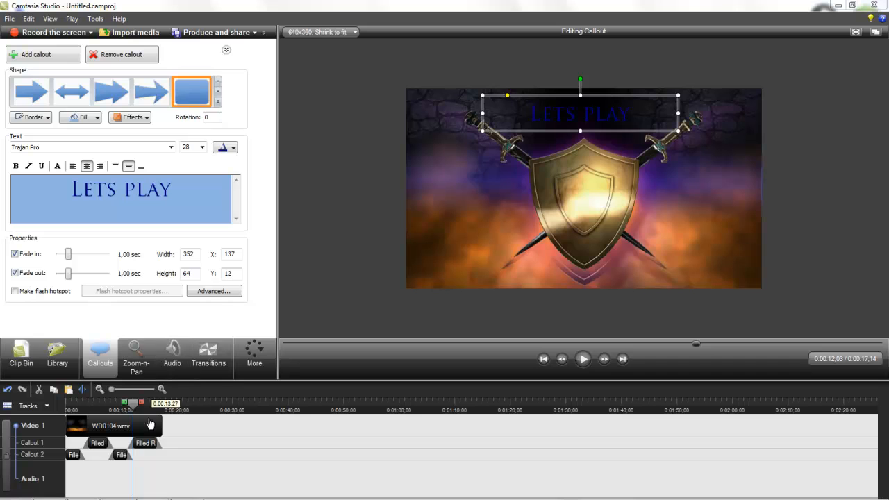
pyautogui.moveTo(158, 448); pyautogui.dragTo(148, 449)
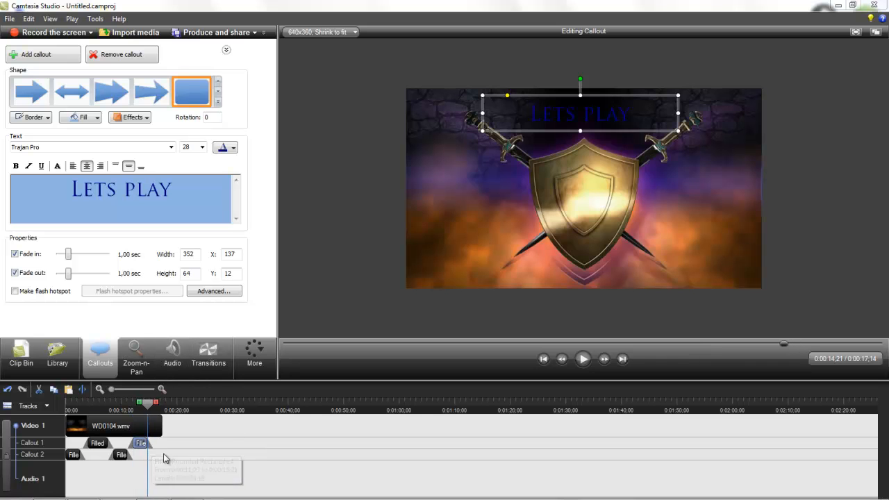
# - Add a callout without border or fill at 0:00:15;18 with the text Troll video, placed at about X 131, Y 127
pyautogui.click(153, 411)
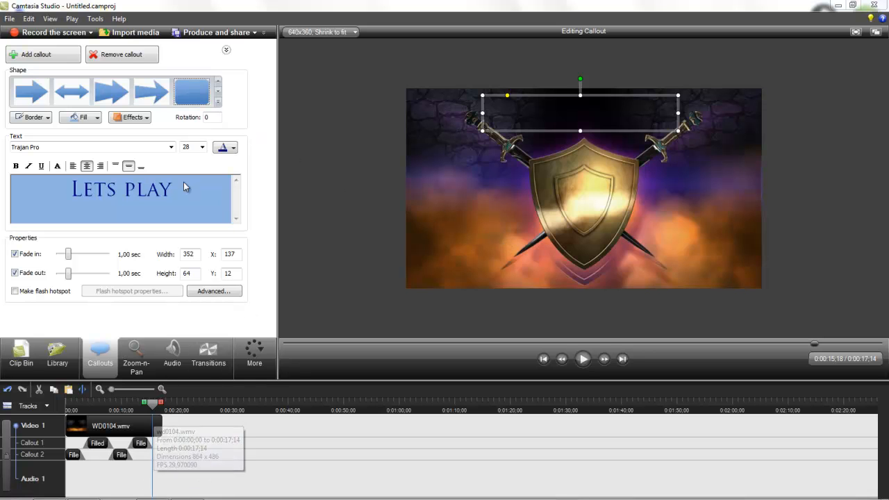
pyautogui.moveTo(612, 113)
pyautogui.mouseDown()
pyautogui.moveTo(614, 104)
pyautogui.moveTo(611, 111)
pyautogui.mouseUp()
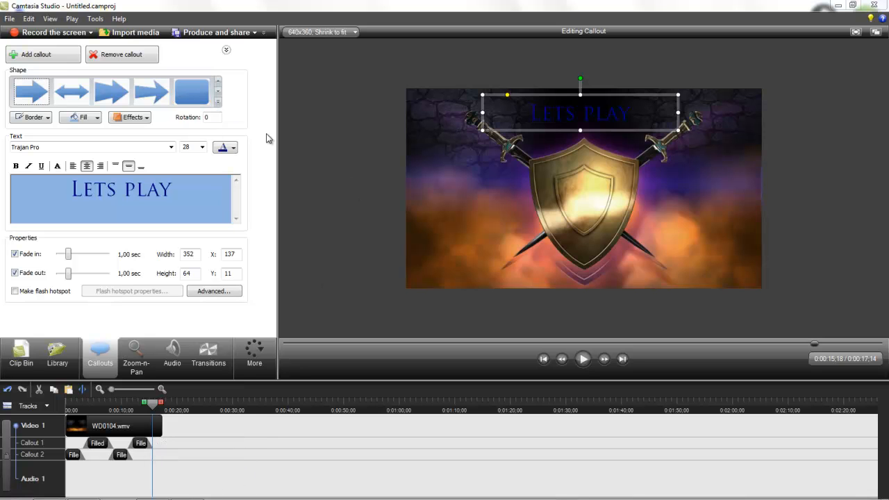
pyautogui.click(65, 57)
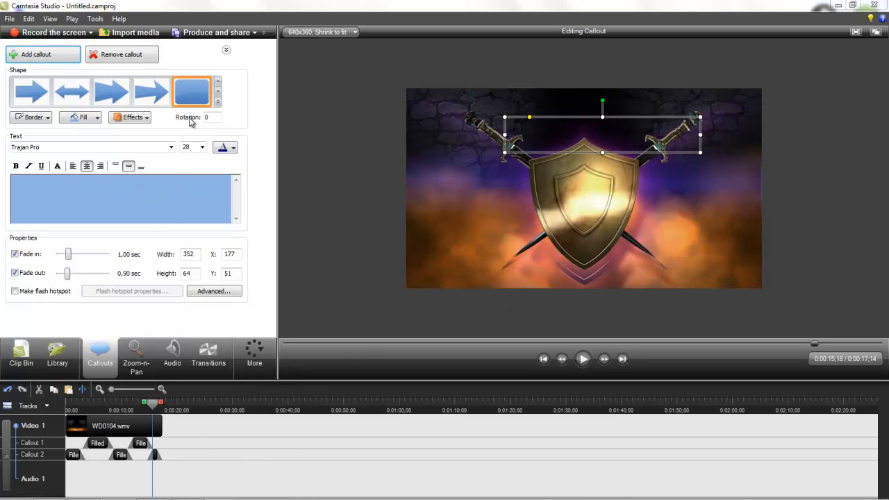
pyautogui.moveTo(589, 139); pyautogui.dragTo(568, 183)
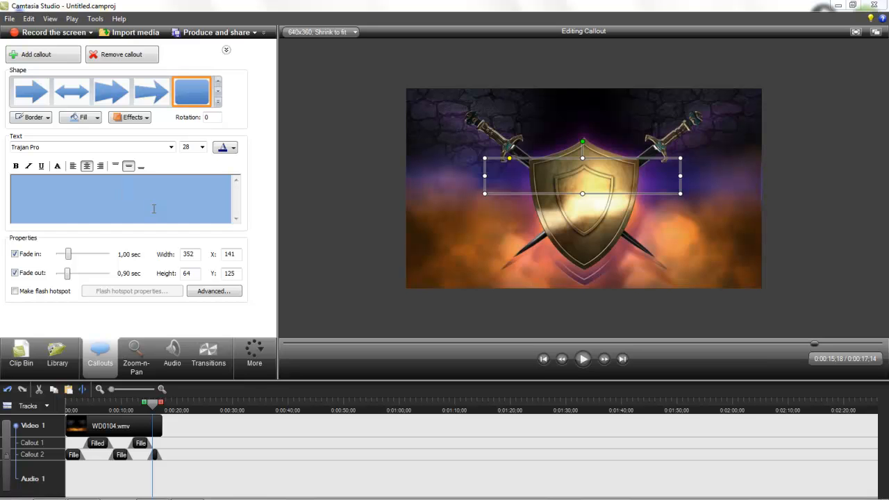
pyautogui.write('roll vide')
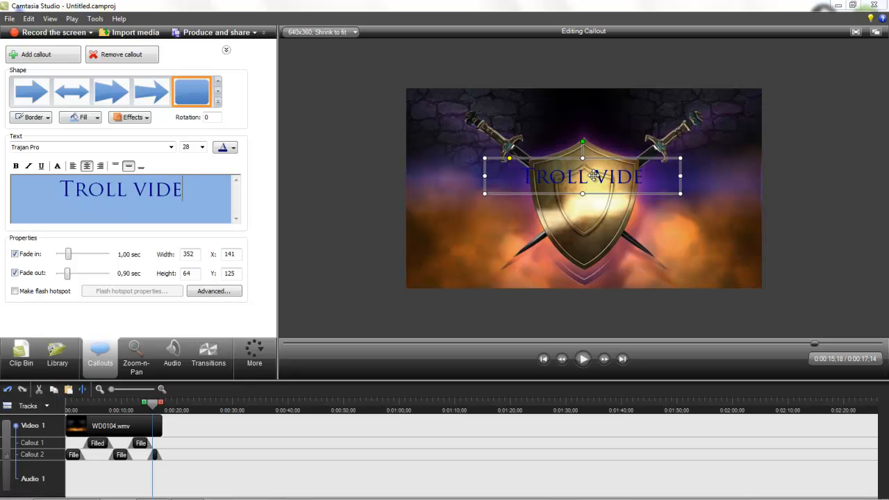
pyautogui.moveTo(597, 165); pyautogui.dragTo(592, 166)
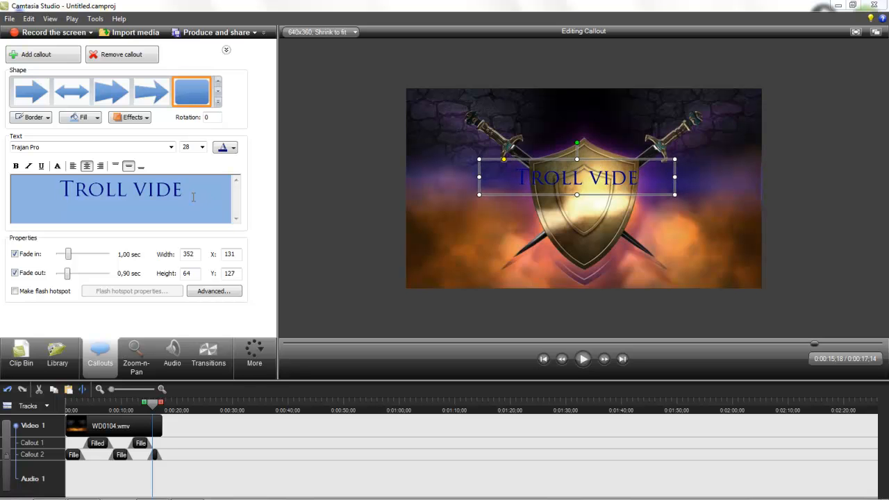
pyautogui.write('o')
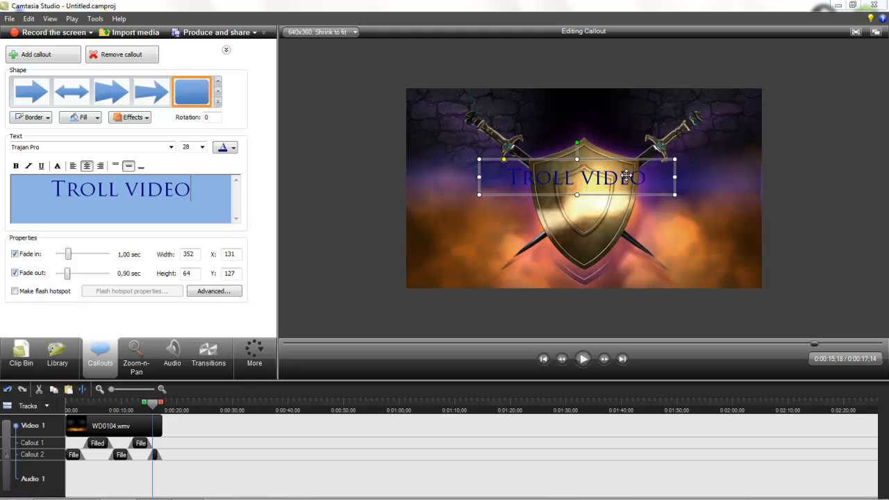
# - Rotate the Troll video callout to 45 degrees and place it beside the shield at about X -62, Y 221
pyautogui.moveTo(611, 167); pyautogui.dragTo(505, 199)
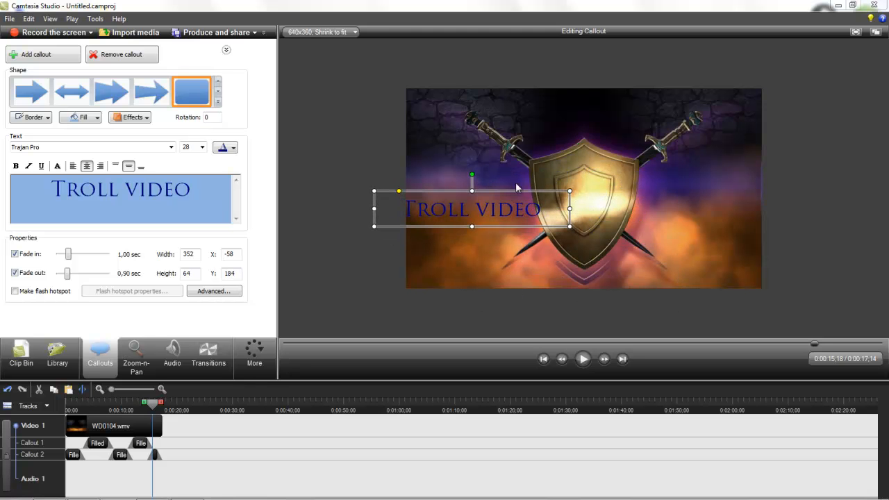
pyautogui.moveTo(472, 173); pyautogui.dragTo(480, 223)
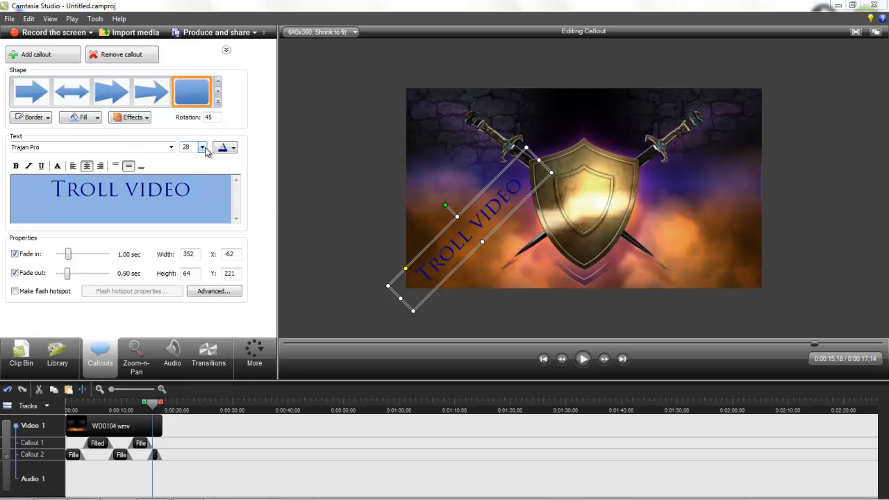
# - Change the text colour of the whole Troll video callout to a dark blue shade and deselect the callout
pyautogui.moveTo(199, 197); pyautogui.dragTo(37, 184)
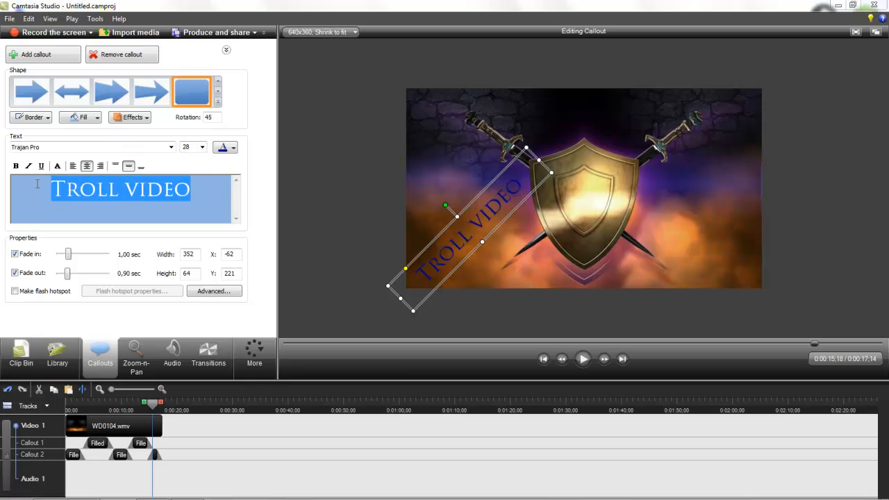
pyautogui.click(234, 147)
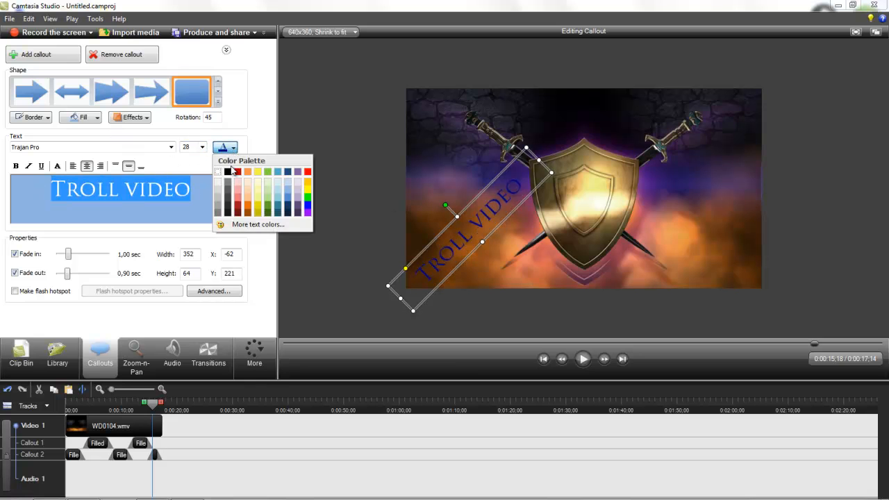
pyautogui.click(236, 205)
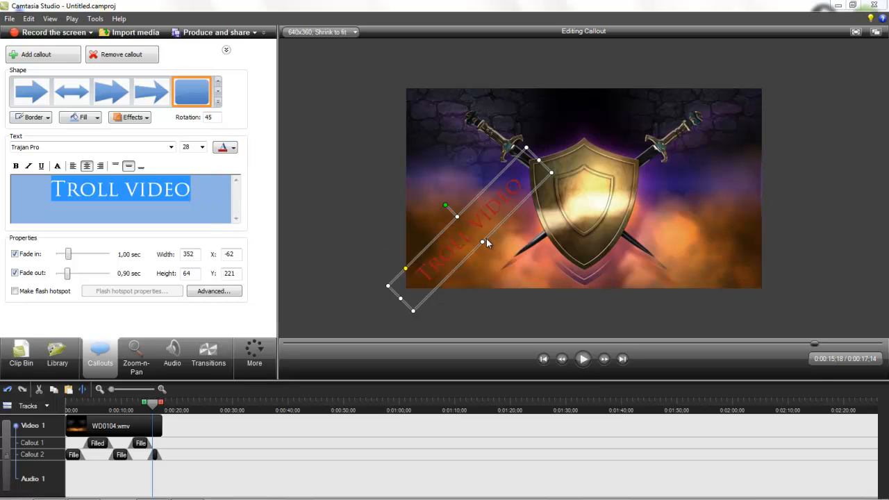
pyautogui.click(234, 147)
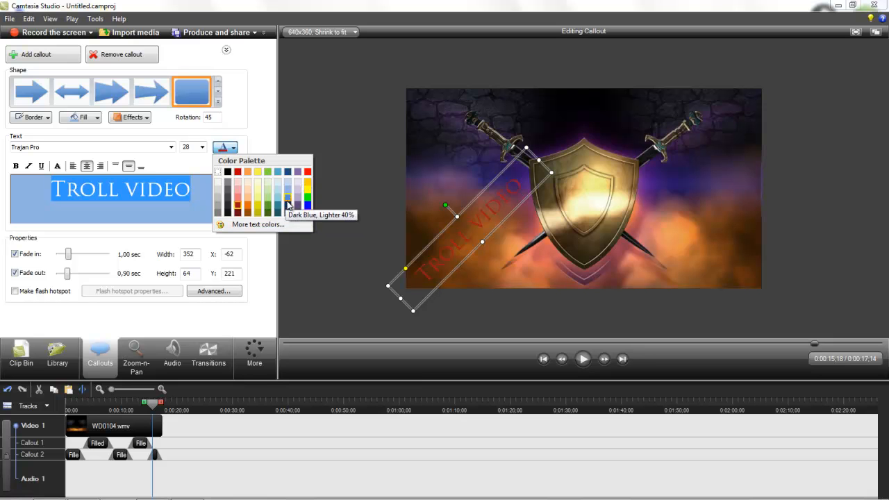
pyautogui.click(288, 203)
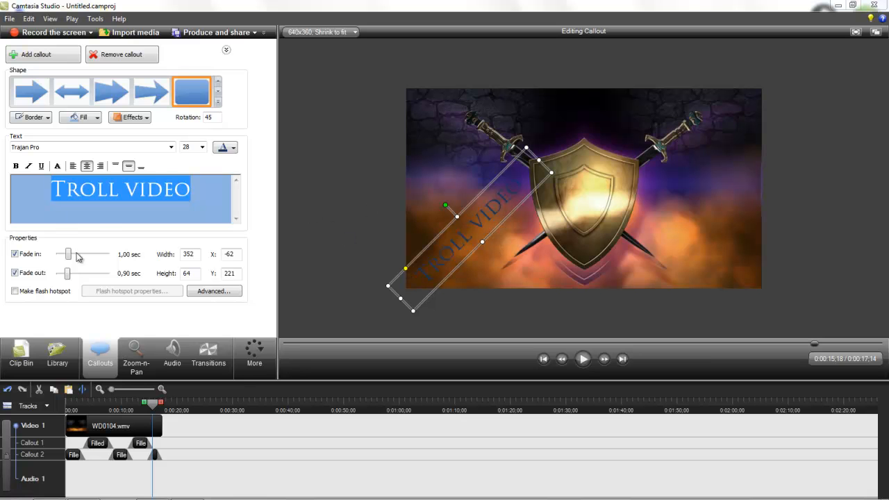
pyautogui.click(196, 185)
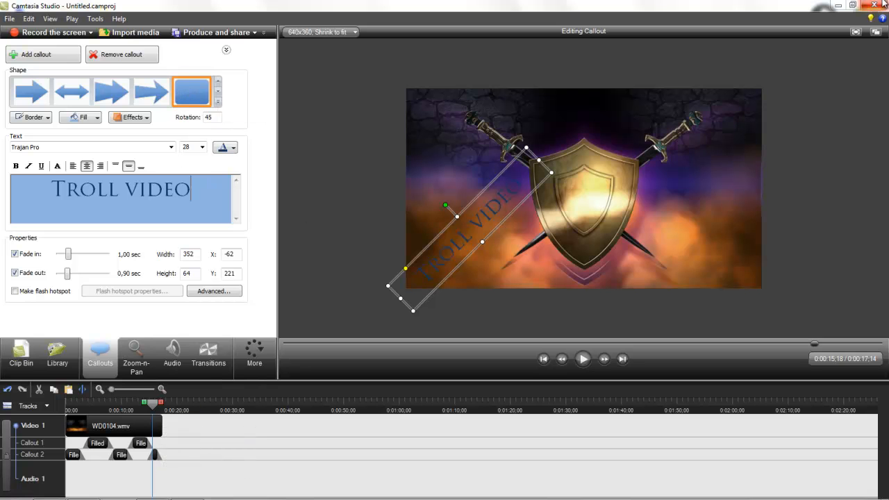
pyautogui.click(274, 159)
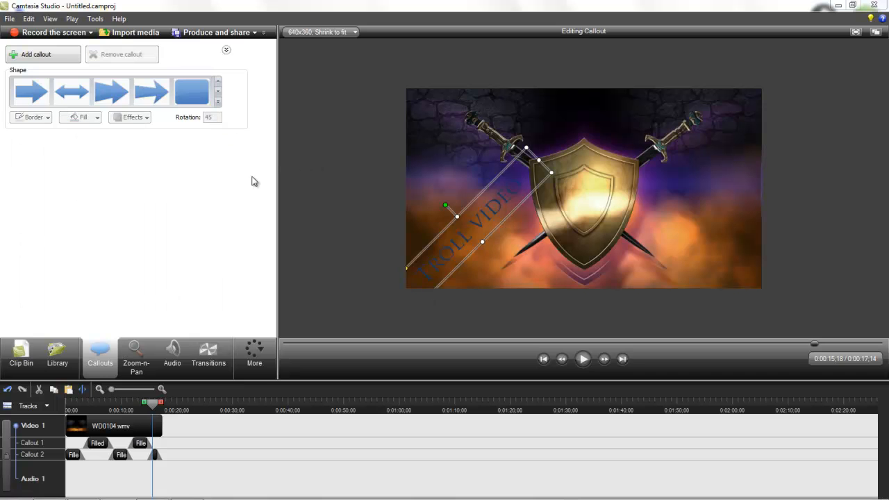
# - Switch to Opera, close the downloads page and open YouTube in a new tab
pyautogui.click(837, 5)
pyautogui.doubleClick(25, 137)
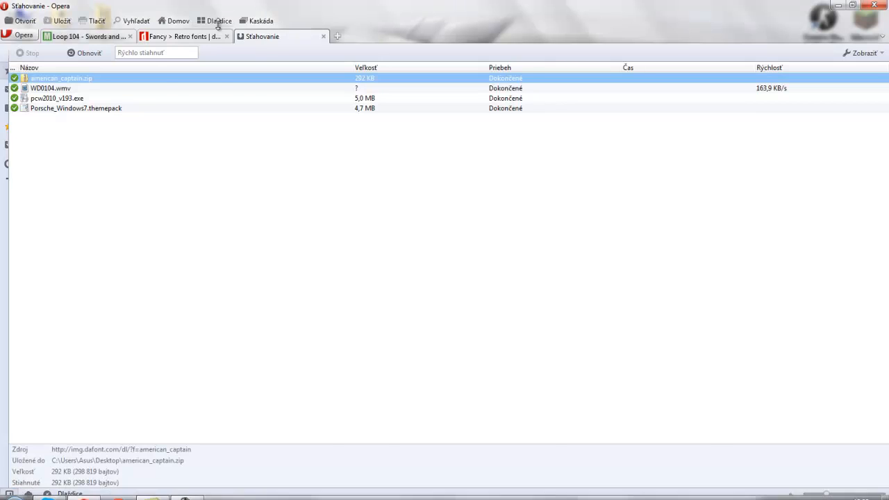
pyautogui.click(324, 37)
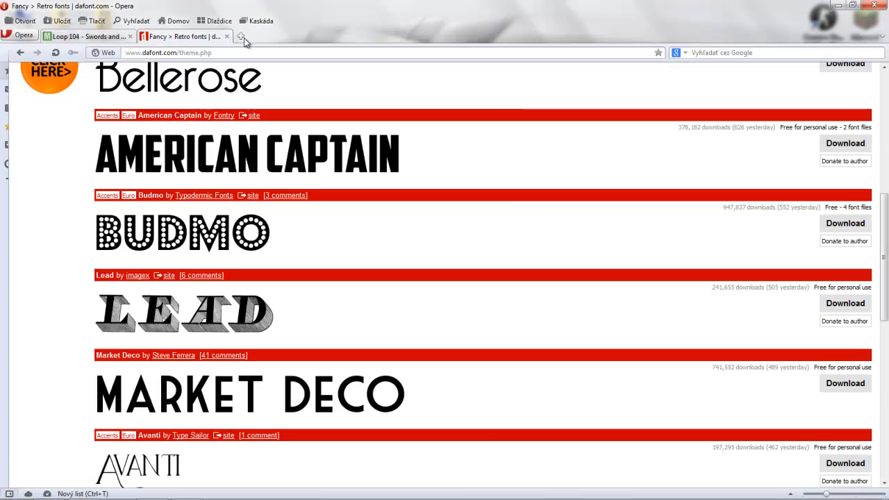
pyautogui.click(243, 38)
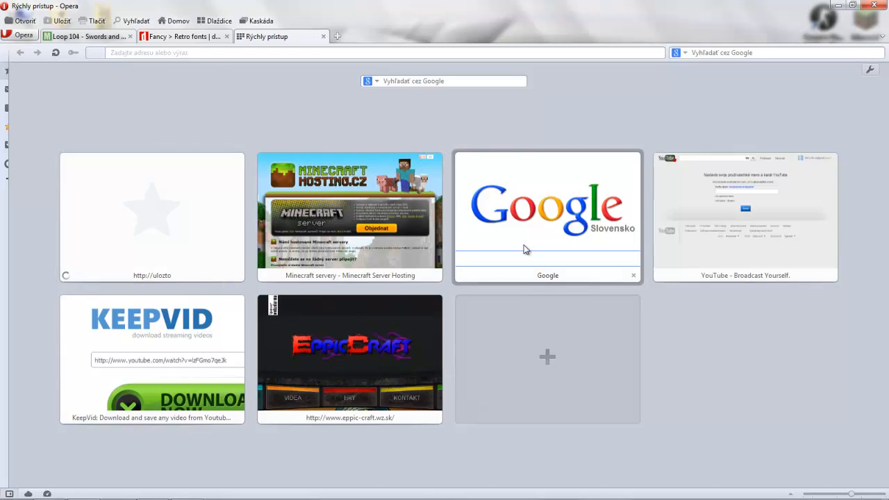
pyautogui.click(693, 224)
# - Search YouTube for DUBSTEP and open the video SKRILLEX - Scary Monsters And Nice Sprites
pyautogui.click(310, 78)
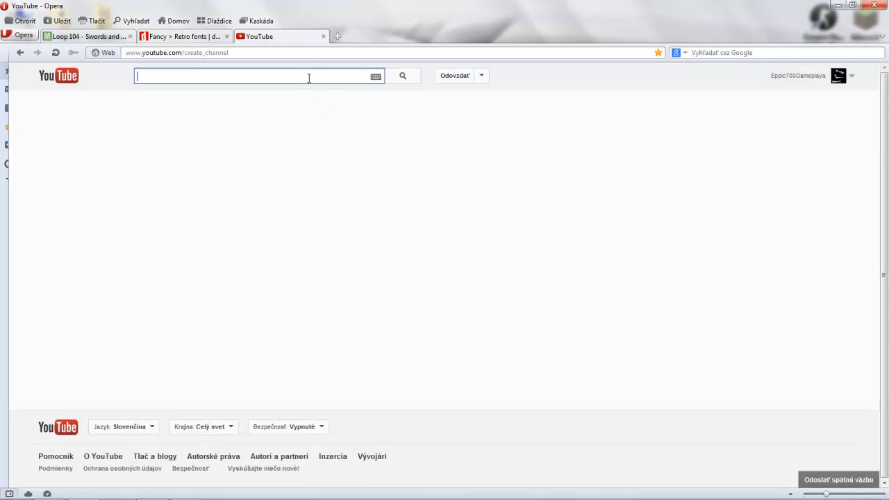
pyautogui.write('DU')
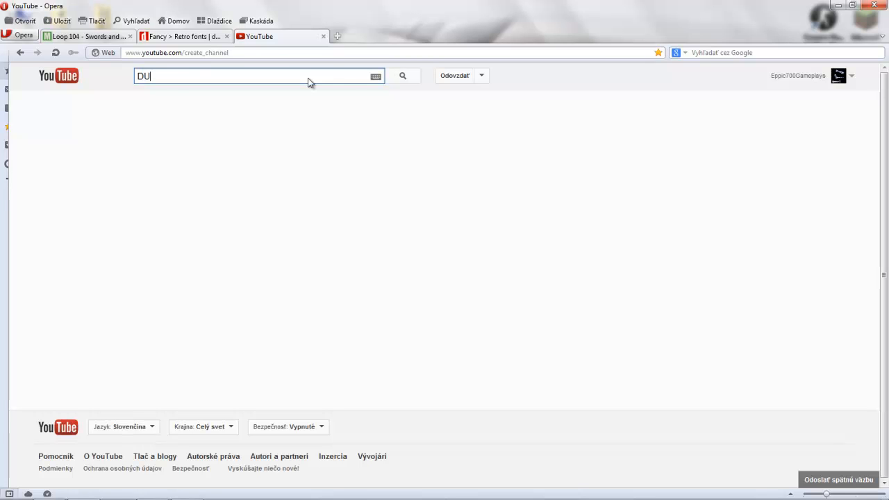
pyautogui.write('BSTEP')
pyautogui.press('Return')
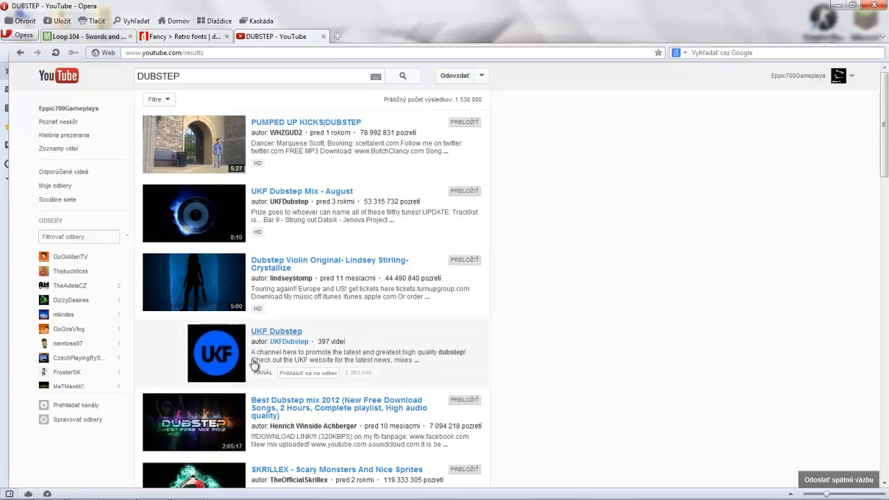
pyautogui.scroll(-2, 217, 425)
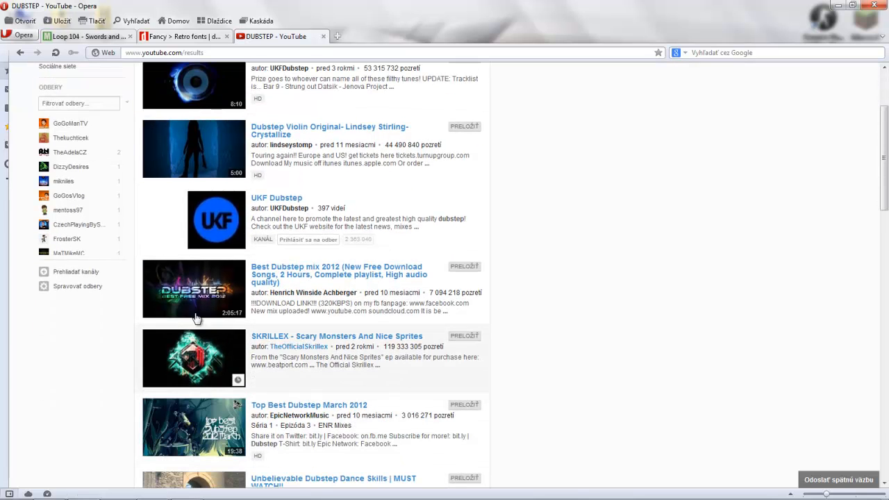
pyautogui.click(202, 359)
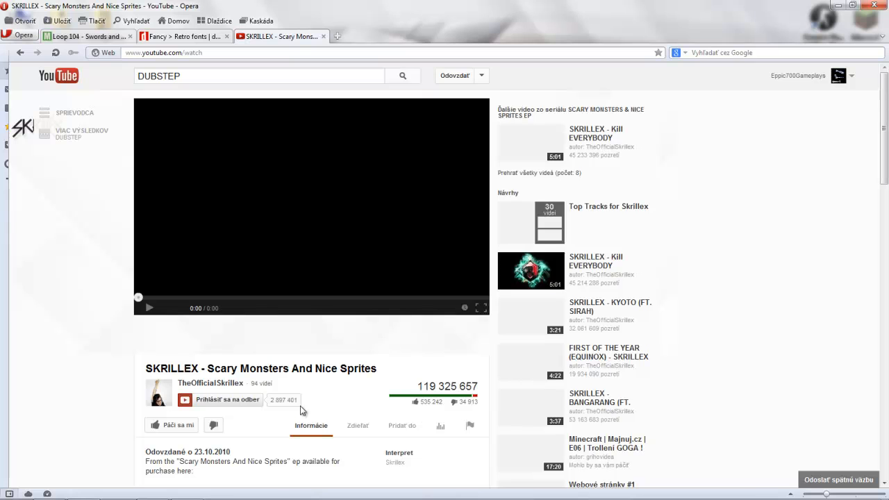
# - Pause the Skrillex video and copy its short share link
pyautogui.click(152, 310)
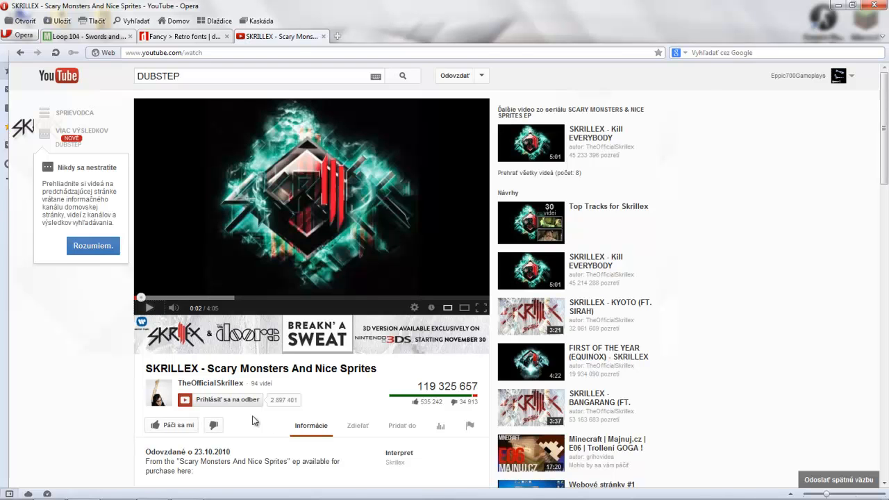
pyautogui.scroll(-3, 311, 332)
pyautogui.click(358, 292)
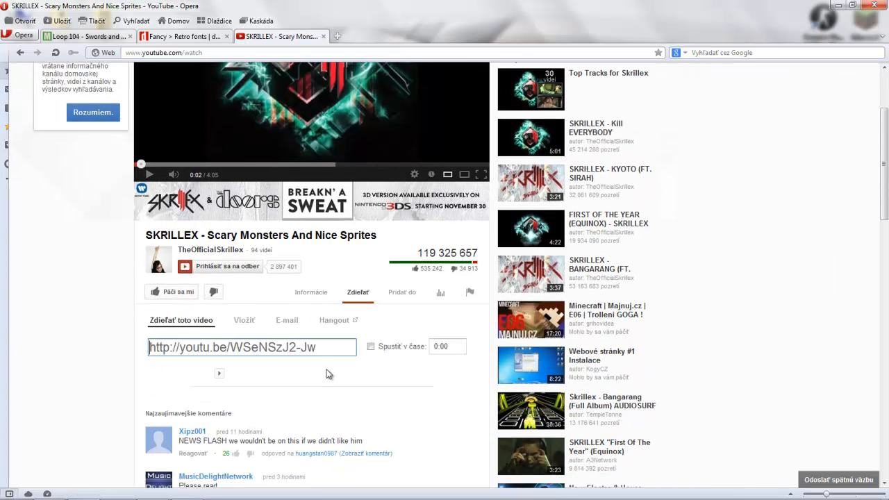
pyautogui.click(318, 355)
pyautogui.hotkey('ctrl', 'c')
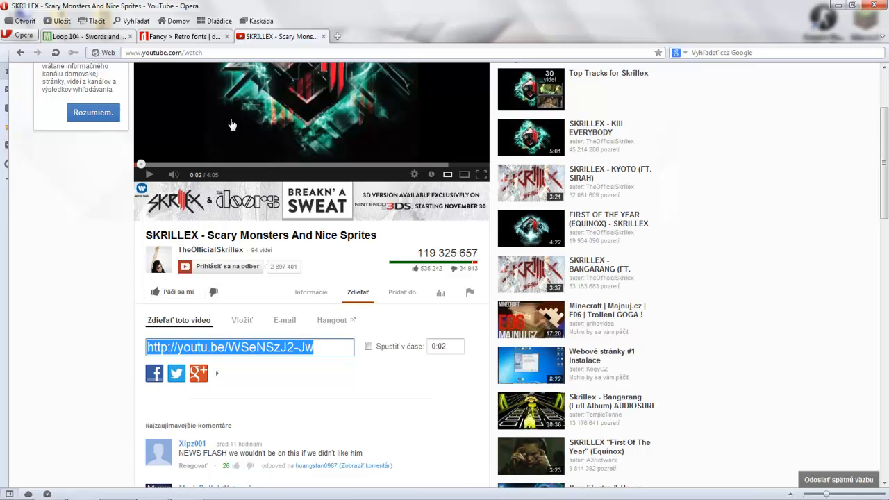
# - Search Google for "youtube donwloader" in a new tab and open the YouTube to mp3 Converter site
pyautogui.click(337, 36)
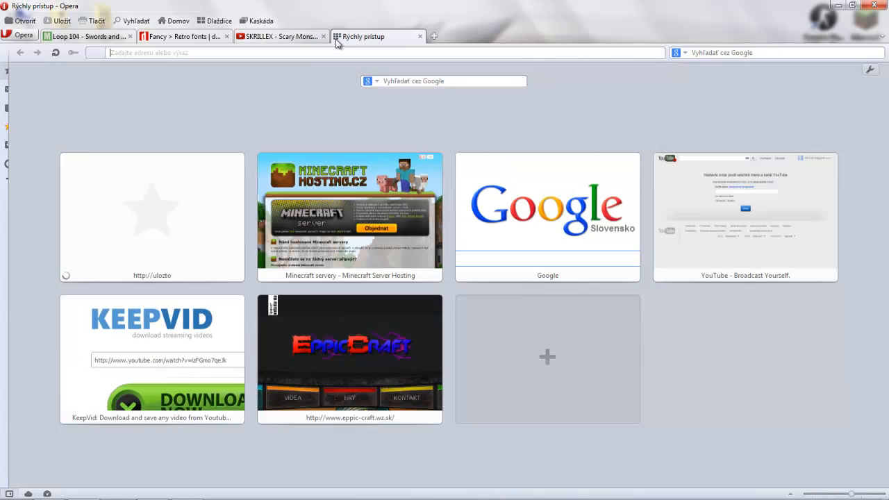
pyautogui.click(528, 217)
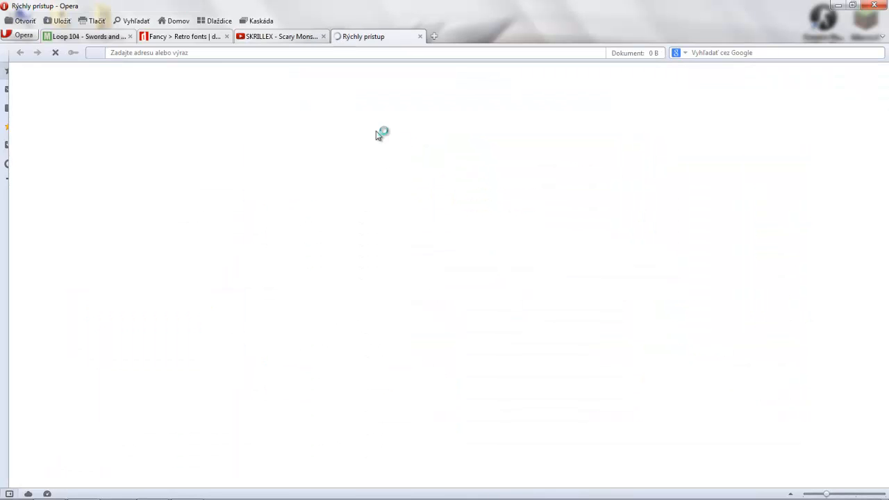
pyautogui.write('y')
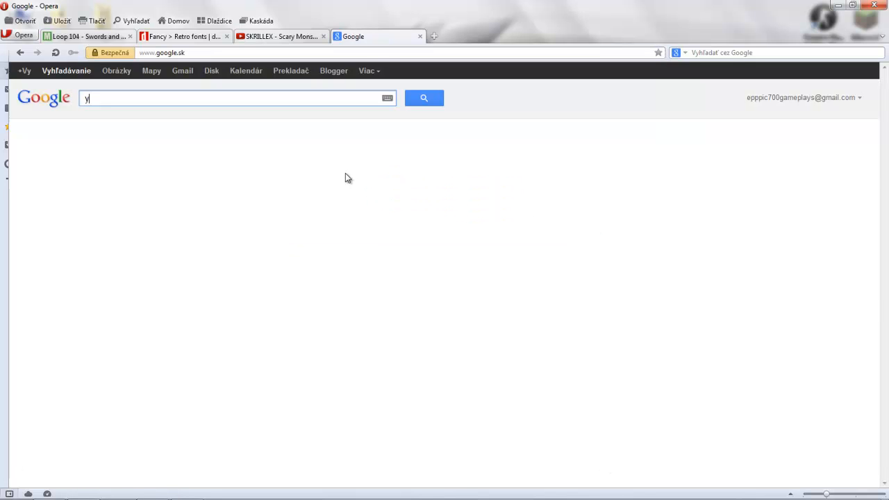
pyautogui.write('outube donwloader')
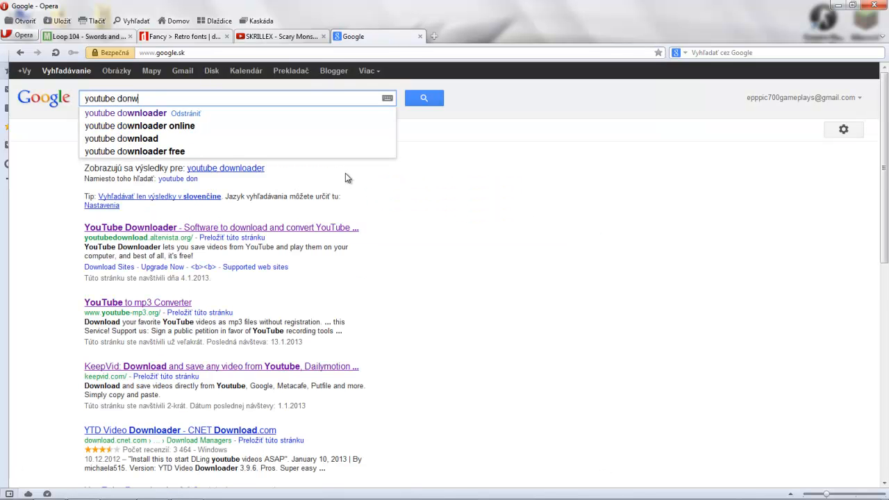
pyautogui.press('Return')
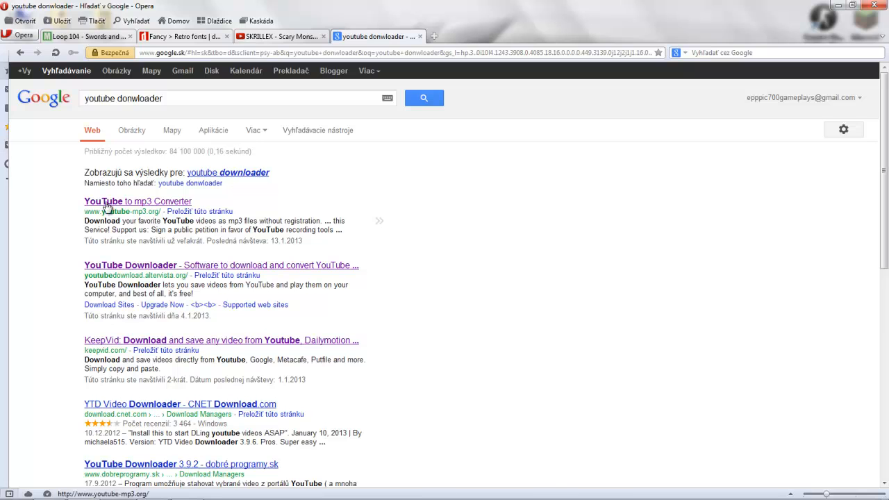
pyautogui.click(115, 202)
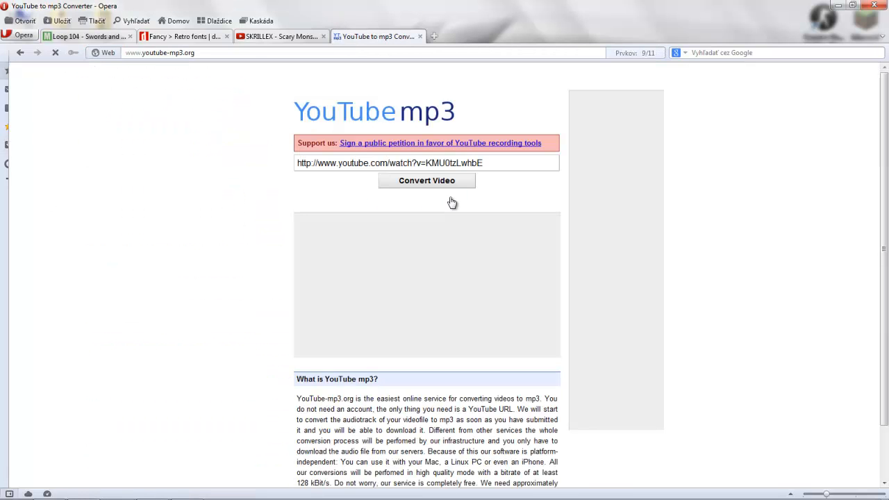
pyautogui.click(508, 163)
pyautogui.press('BackSpace')
pyautogui.hotkey('ctrl', 'v')
pyautogui.click(466, 180)
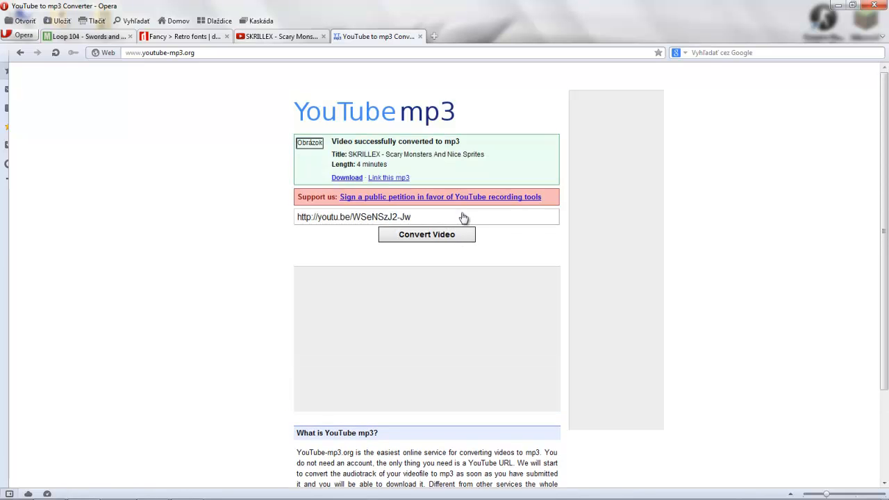
# - Download the converted Skrillex mp3 to the desktop and open the browser's download list
pyautogui.click(387, 178)
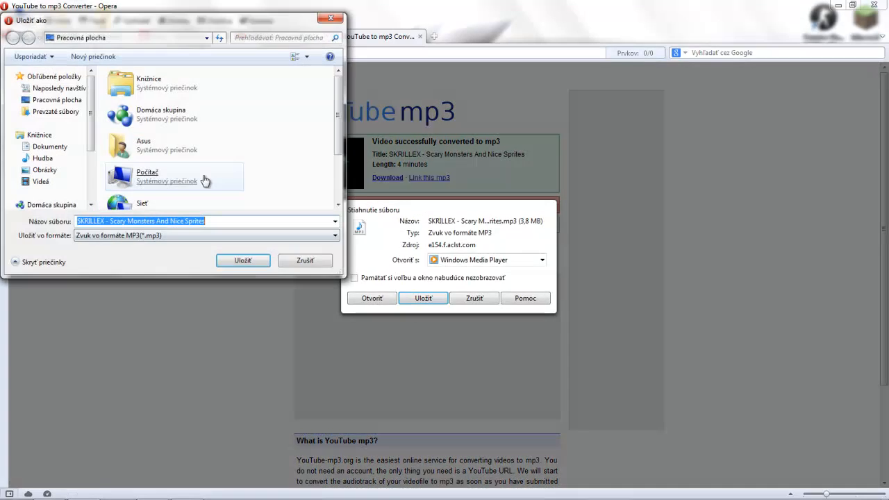
pyautogui.click(50, 100)
pyautogui.click(243, 261)
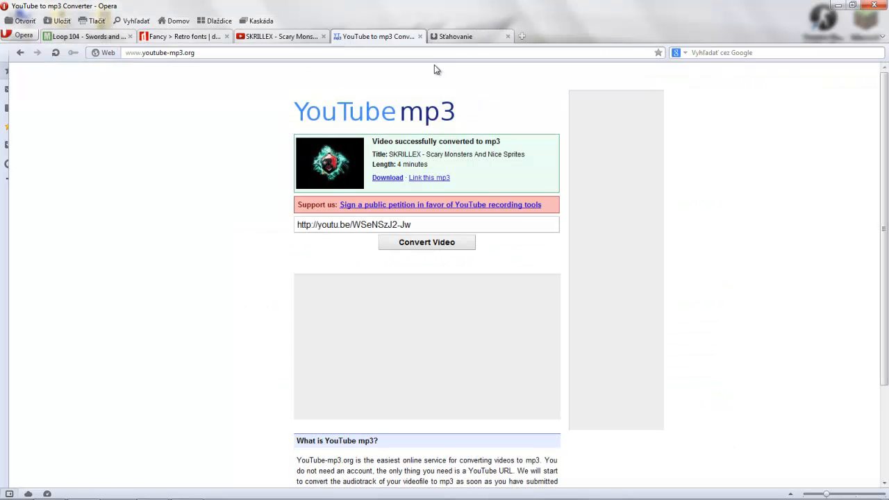
pyautogui.click(481, 37)
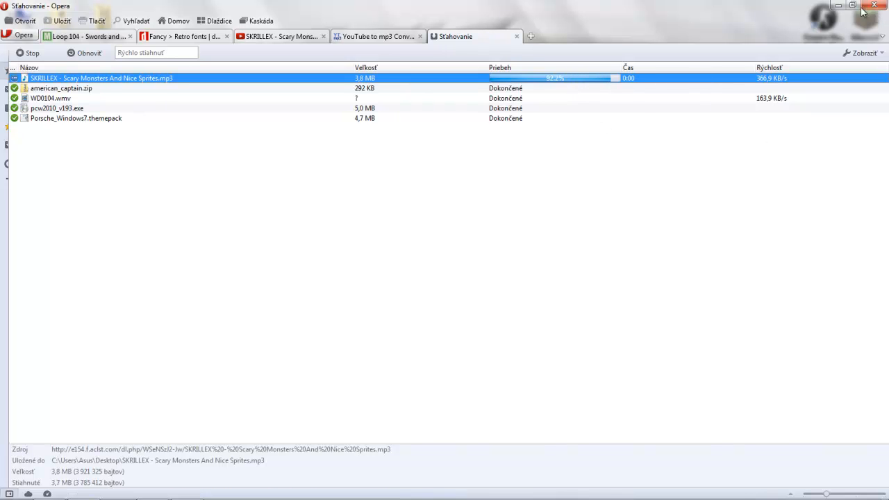
# - Switch back to Camtasia Studio and import the SKRILLEX - Scary Monsters And Nice Sprites mp3 from the desktop
pyautogui.click(839, 4)
pyautogui.moveTo(66, 498)
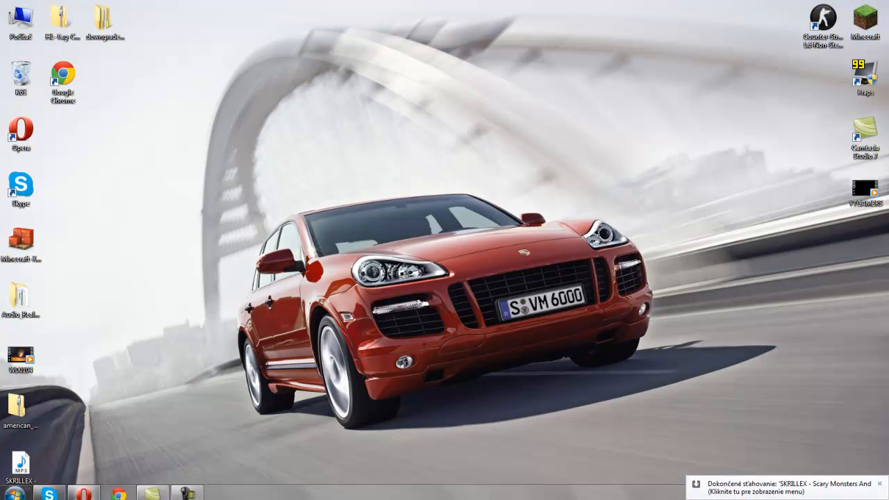
pyautogui.click(157, 490)
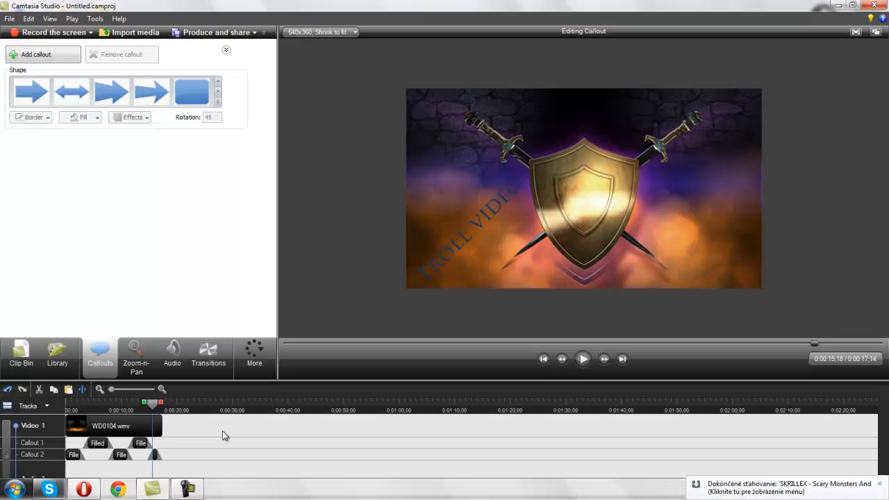
pyautogui.click(139, 34)
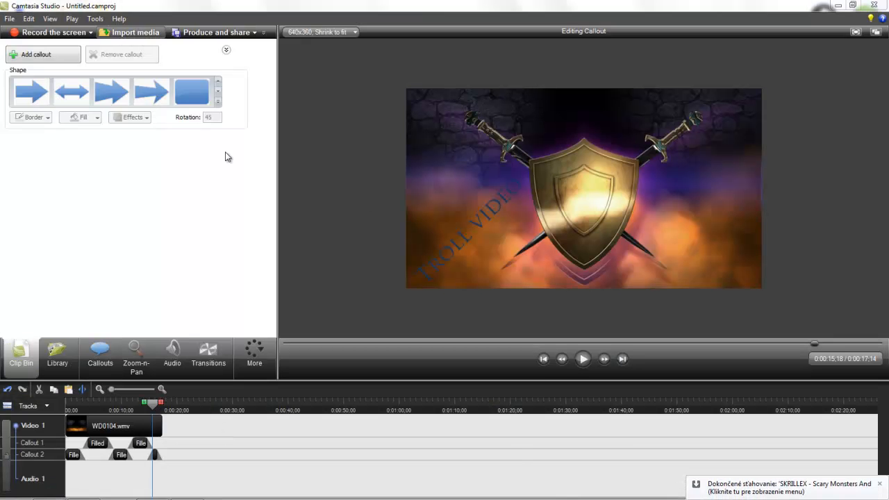
pyautogui.click(280, 184)
pyautogui.click(337, 260)
# - Place the Skrillex audio at the start of the Audio 2 track and cut everything beyond the video's end at 0:00:17;14
pyautogui.moveTo(32, 76); pyautogui.dragTo(70, 495)
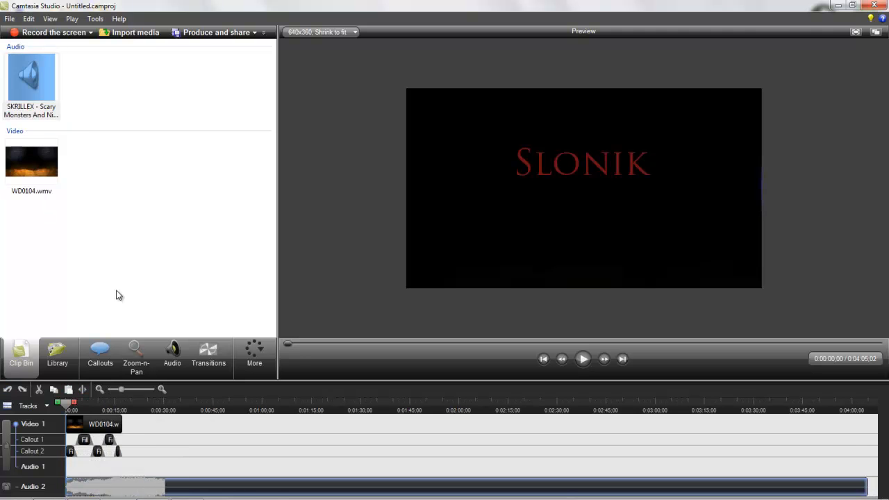
pyautogui.moveTo(69, 405)
pyautogui.mouseDown()
pyautogui.moveTo(111, 413)
pyautogui.moveTo(741, 416)
pyautogui.moveTo(872, 405)
pyautogui.mouseUp()
pyautogui.rightClick(555, 457)
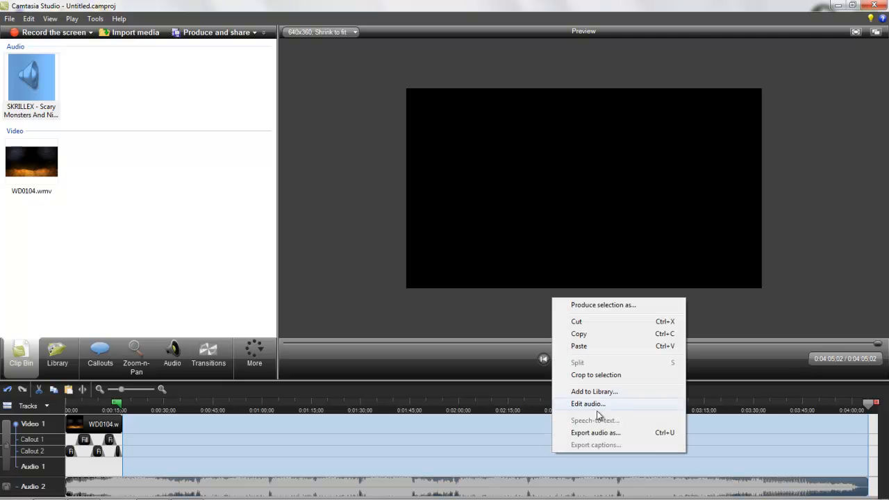
pyautogui.click(585, 323)
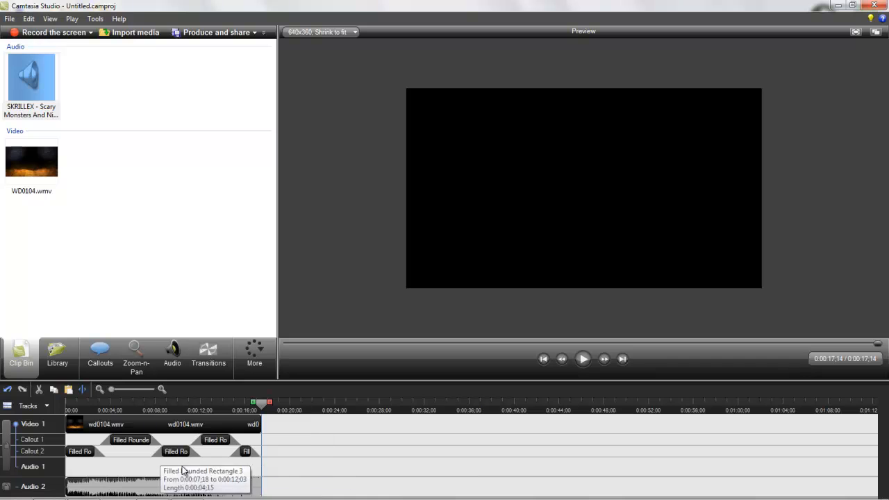
# - Start producing the video with the HD preset and proceed to the file name and folder settings
pyautogui.click(253, 34)
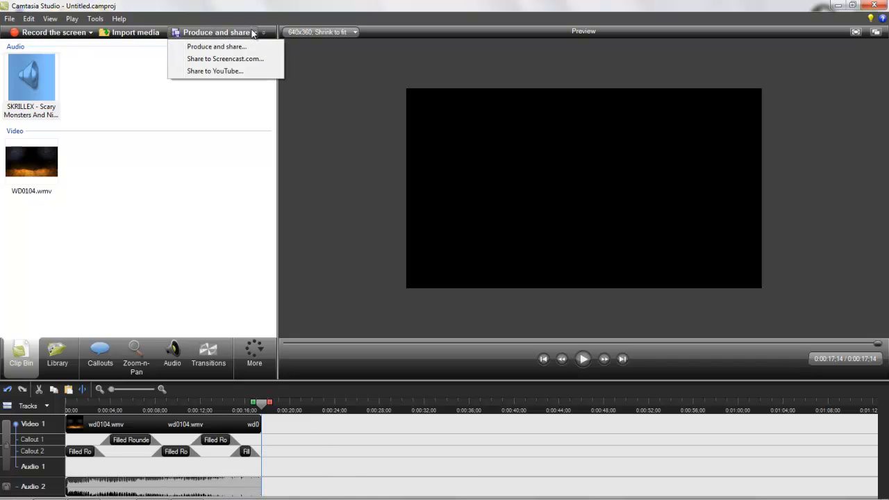
pyautogui.click(229, 33)
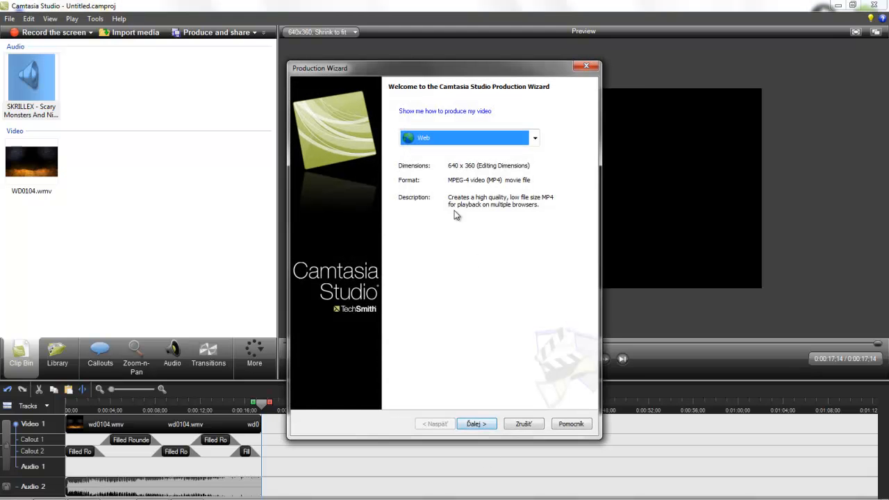
pyautogui.click(534, 139)
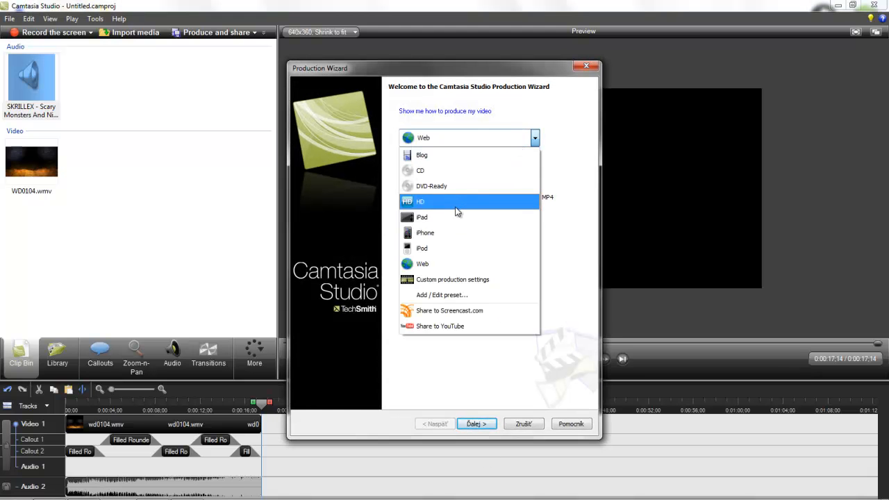
pyautogui.click(460, 201)
pyautogui.click(477, 424)
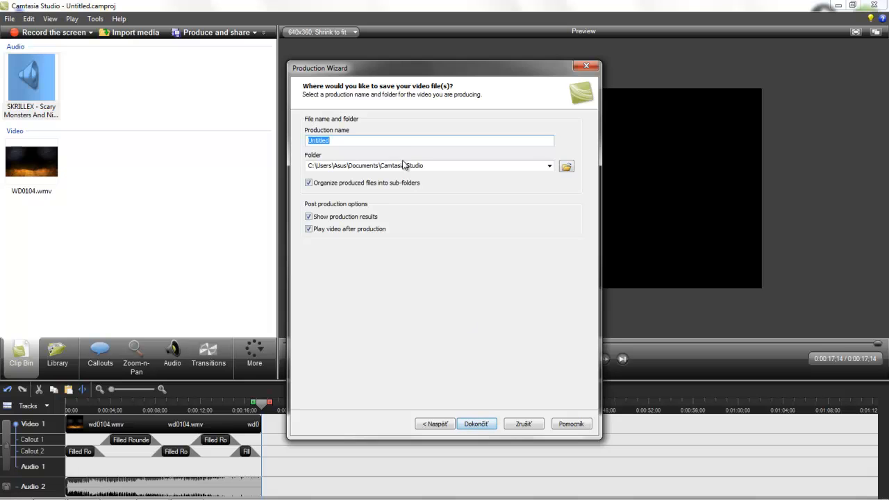
# - Name the production Moje Intro, choose the desktop as its save location and start rendering
pyautogui.press('BackSpace')
pyautogui.write('Moje Intro')
pyautogui.click(549, 166)
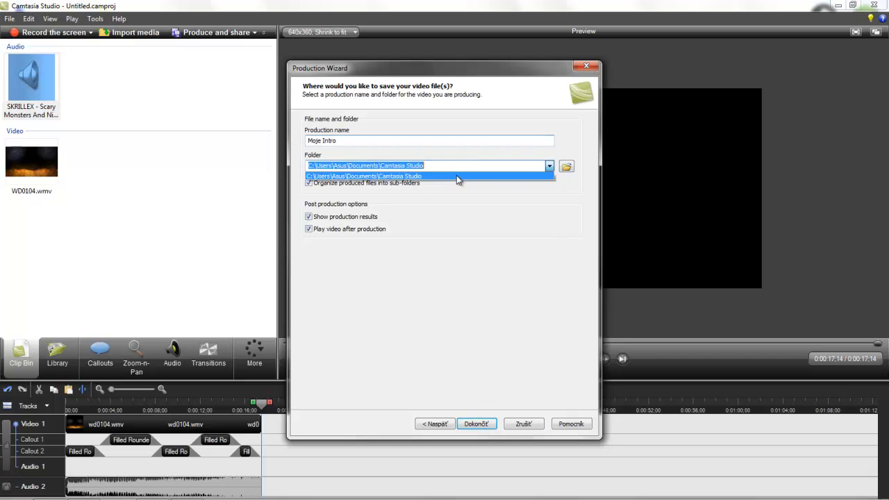
pyautogui.click(572, 172)
pyautogui.click(567, 168)
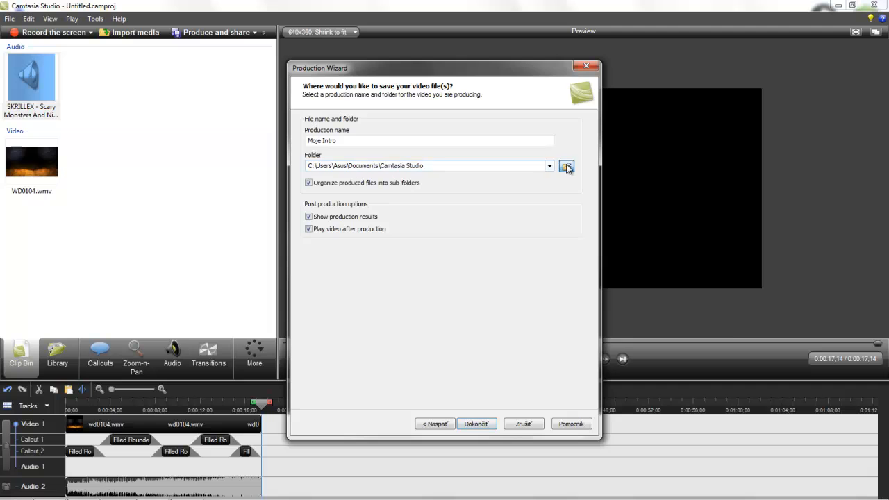
pyautogui.click(348, 165)
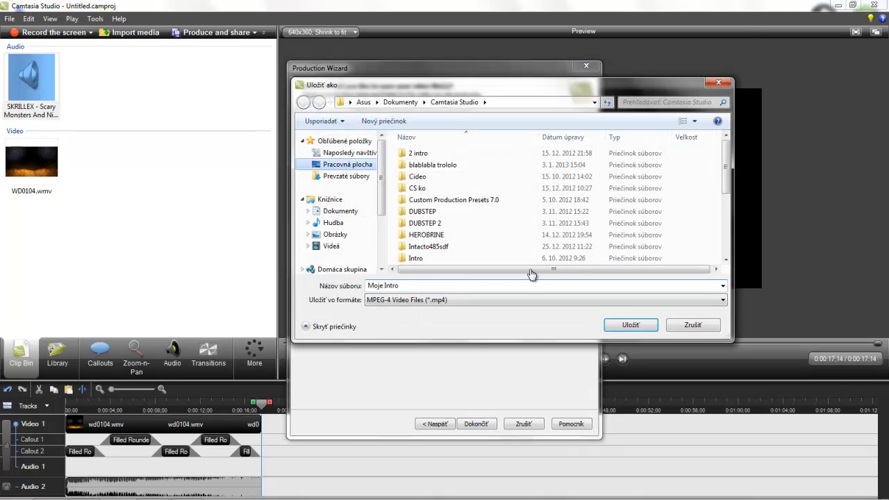
pyautogui.click(635, 328)
pyautogui.click(488, 423)
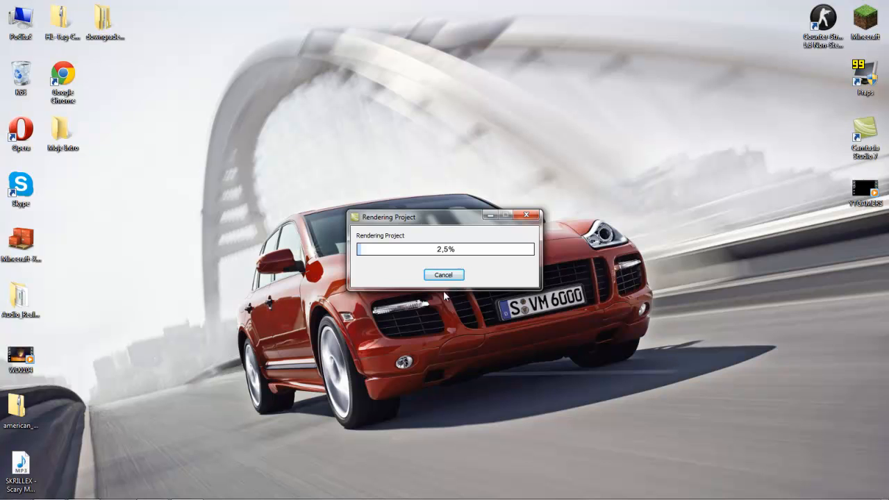
# - Move the Rendering Project window up, away from the middle of the desktop
pyautogui.moveTo(82, 498)
pyautogui.moveTo(439, 222); pyautogui.dragTo(439, 154)
pyautogui.moveTo(460, 182); pyautogui.dragTo(432, 69)
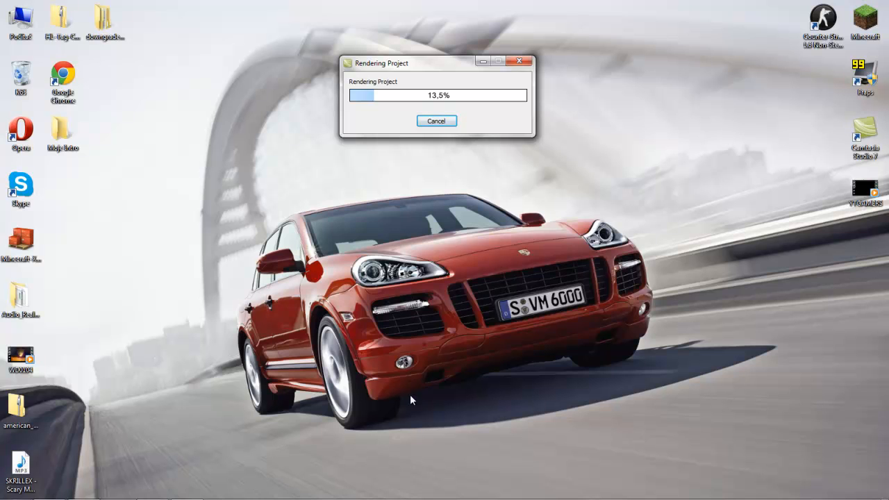
pyautogui.moveTo(401, 499)
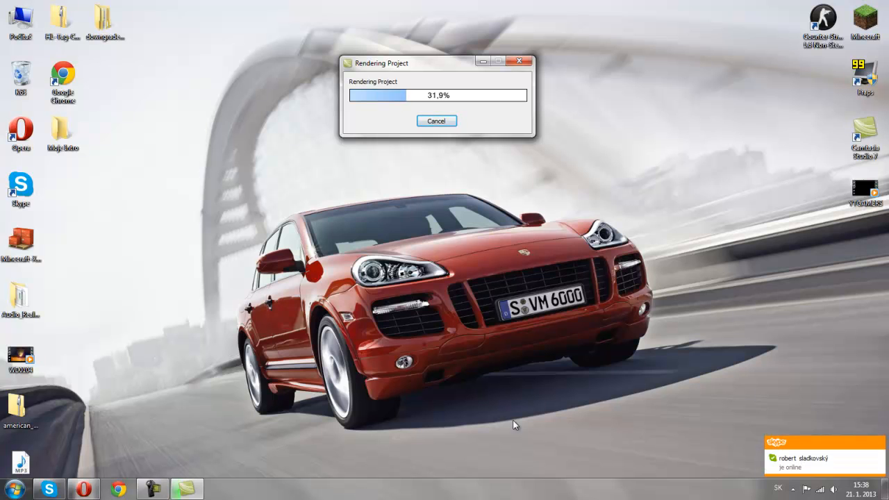
pyautogui.click(833, 470)
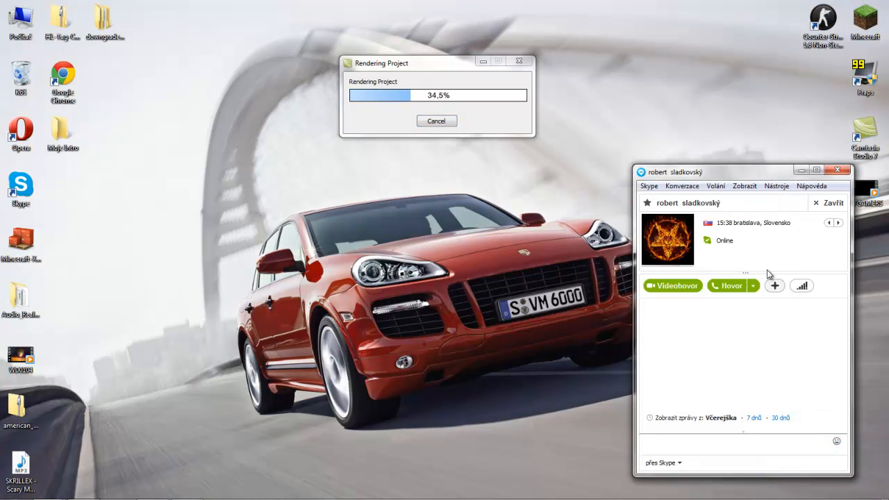
pyautogui.click(838, 170)
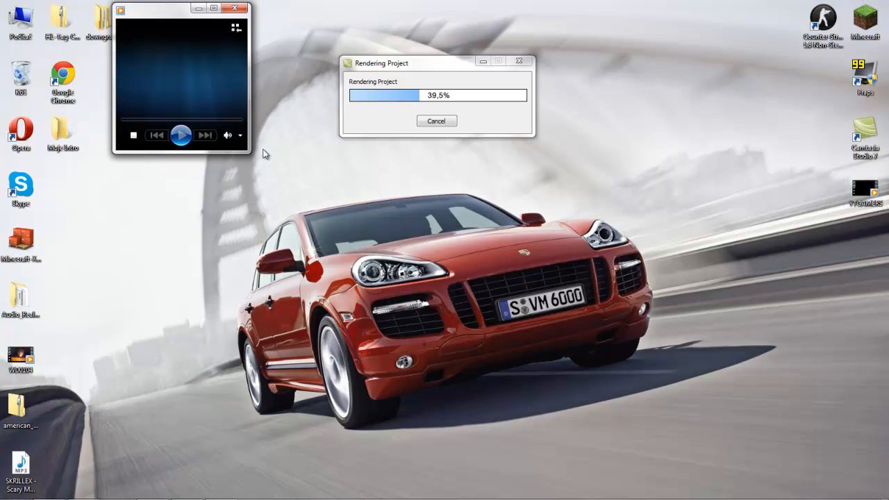
# - Play the clip in the opened media player and close the player
pyautogui.click(181, 135)
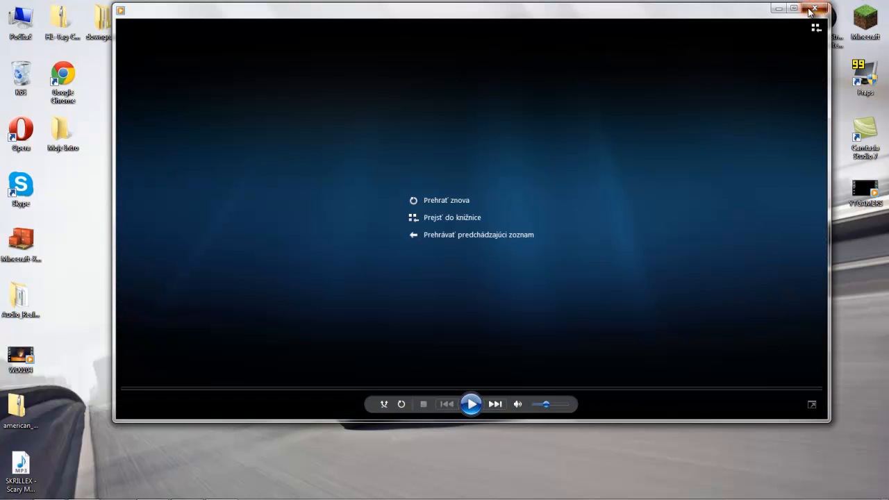
pyautogui.click(808, 12)
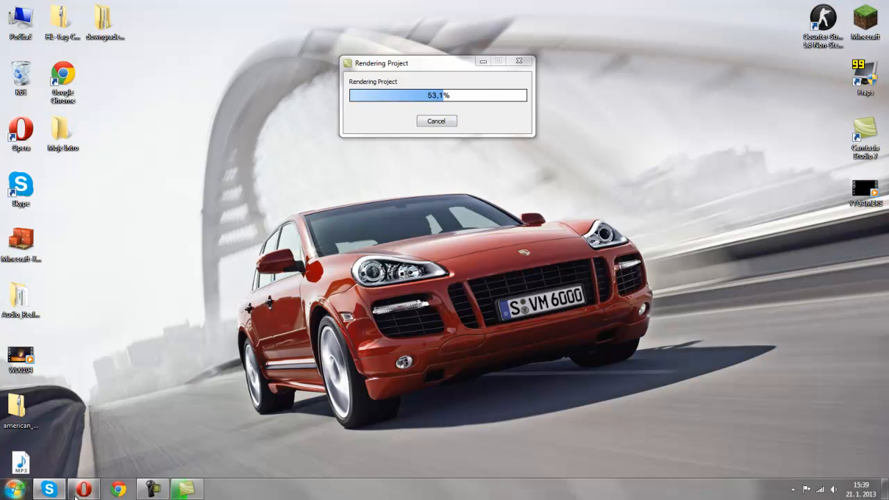
# - Switch to Opera and close all the open pages, including the fonts, YouTube, converter and download list pages
pyautogui.click(83, 489)
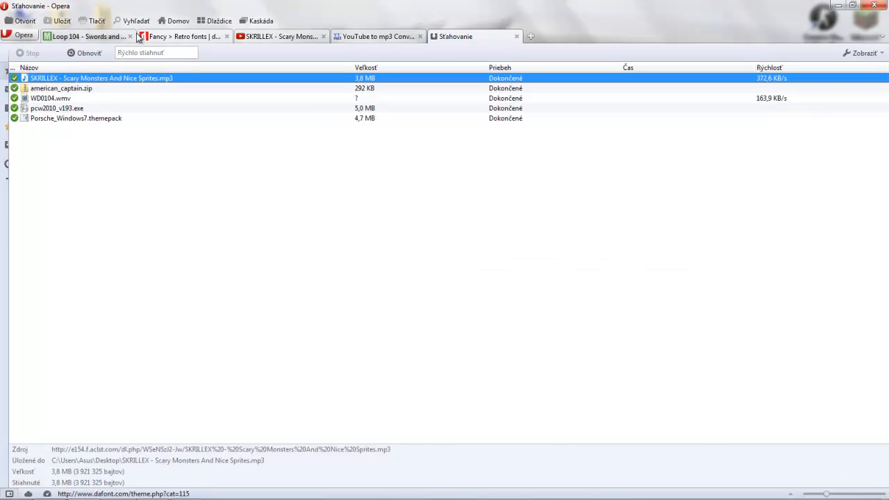
pyautogui.click(129, 36)
pyautogui.click(131, 36)
pyautogui.click(130, 36)
pyautogui.click(130, 36)
pyautogui.click(130, 36)
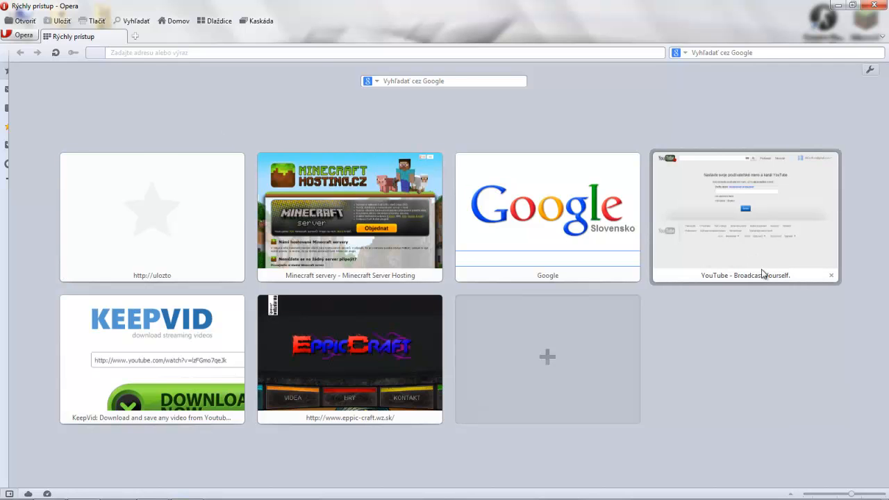
# - Open YouTube from the speed dial page and search for Eppic700gameplays
pyautogui.click(751, 252)
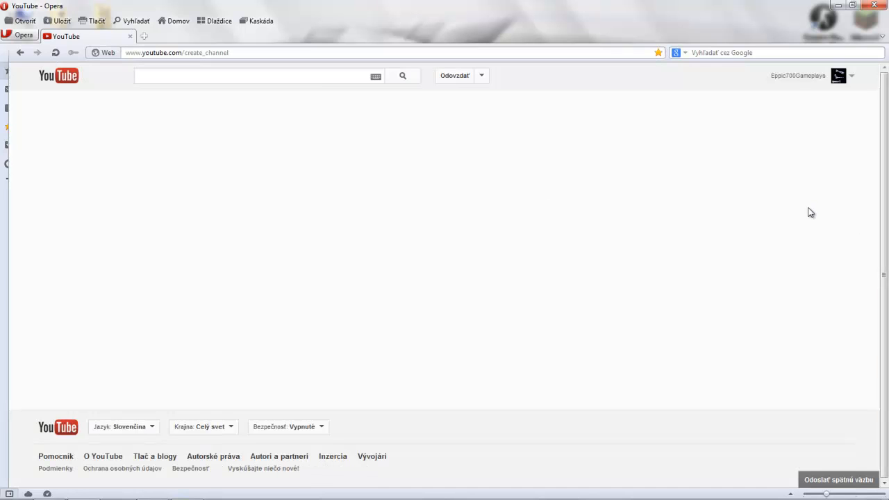
pyautogui.click(253, 75)
pyautogui.write('Eppi')
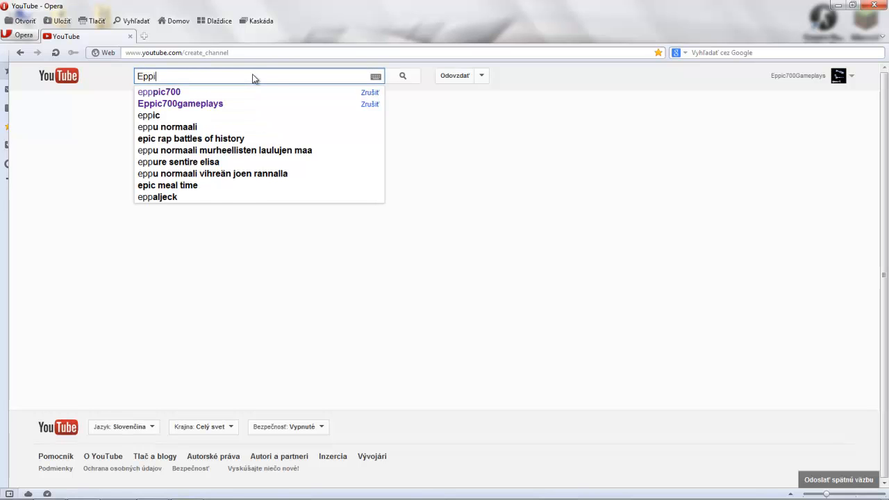
pyautogui.write('c700')
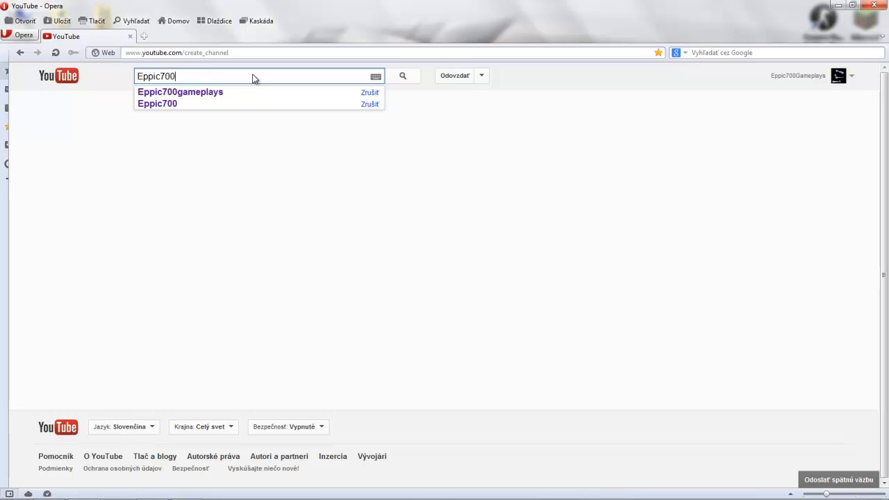
pyautogui.write('gameplays')
pyautogui.press('Return')
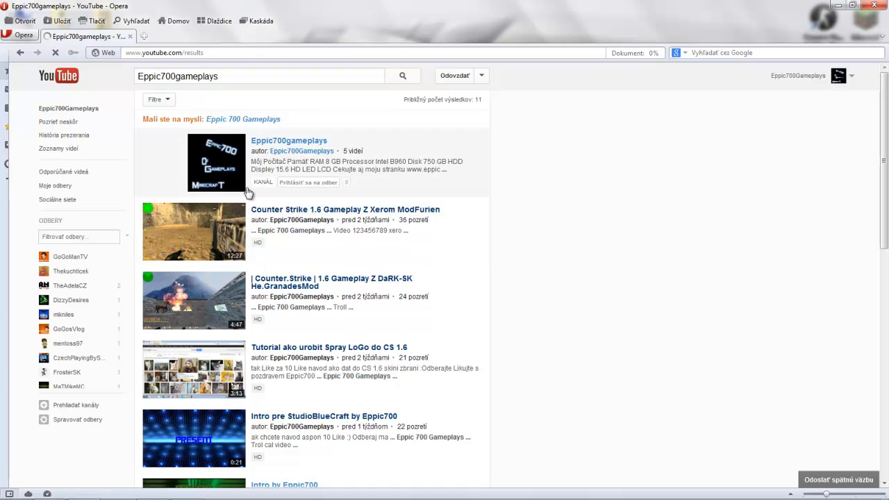
# - Open the channel's video Intro pre StudioBlueCraft by Eppic700, look through its description and comments, and close the browser
pyautogui.click(252, 171)
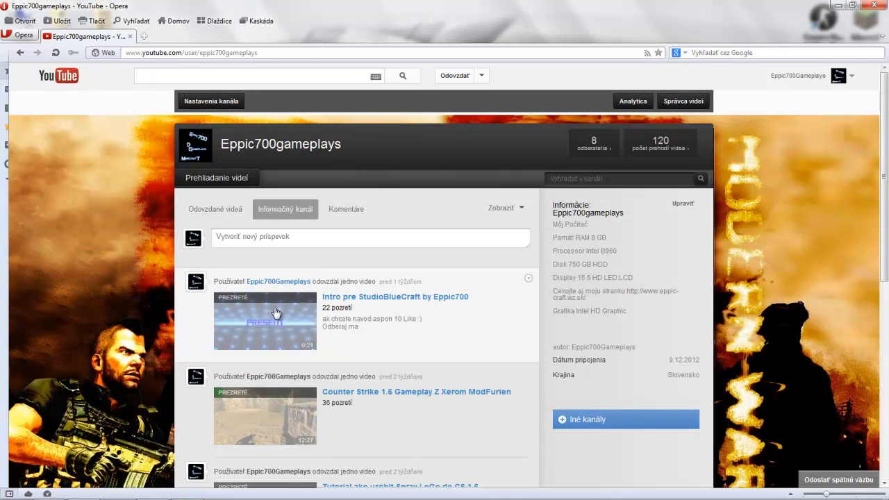
pyautogui.click(261, 337)
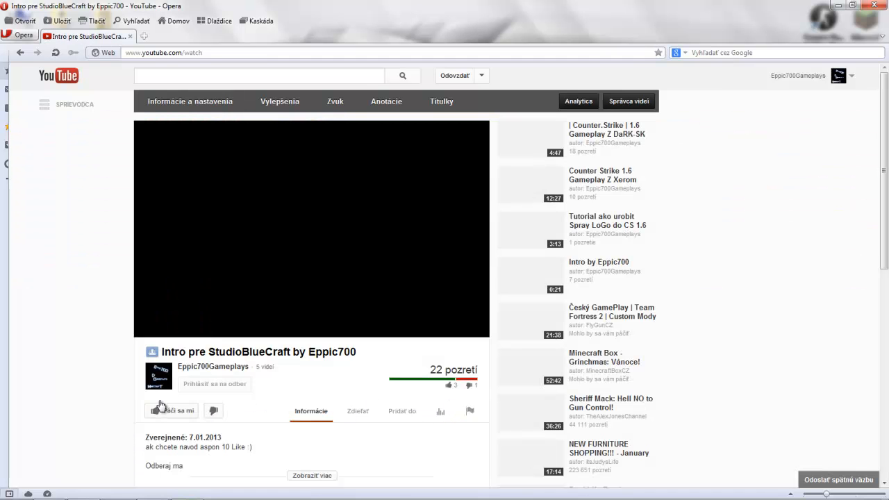
pyautogui.scroll(-2, 885, 233)
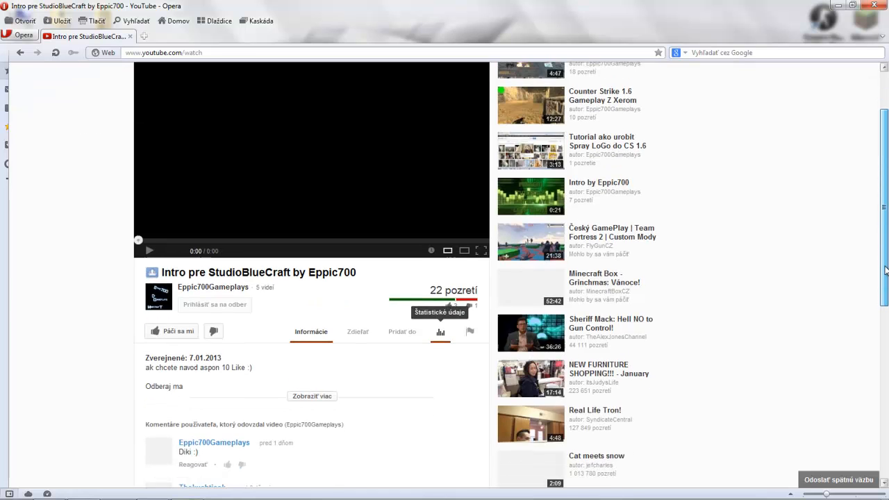
pyautogui.scroll(-5, 883, 308)
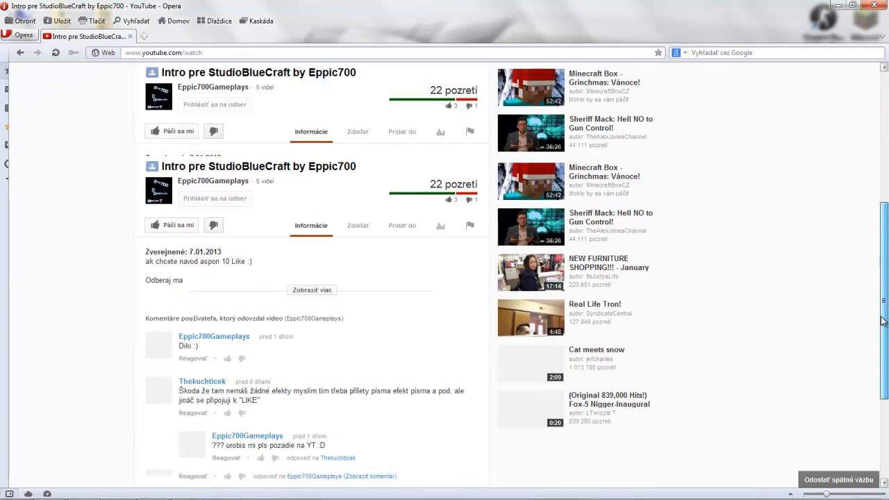
pyautogui.scroll(-3, 884, 319)
pyautogui.moveTo(885, 309); pyautogui.dragTo(876, 189)
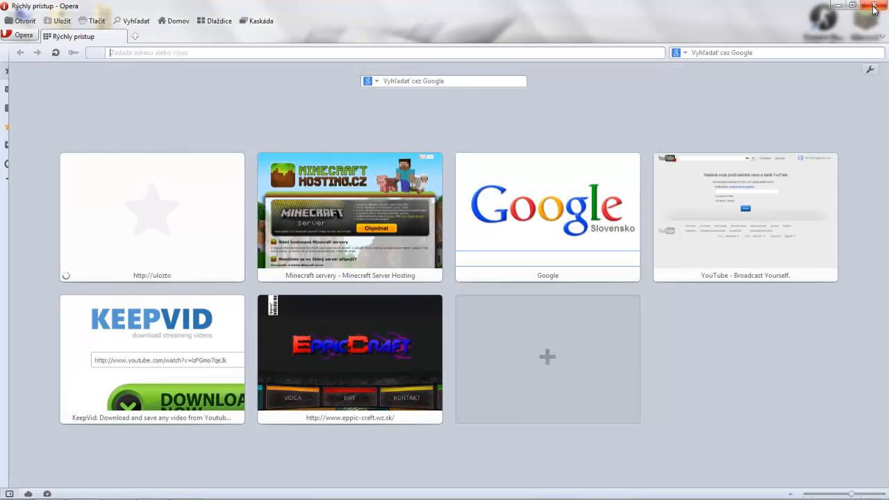
pyautogui.click(873, 5)
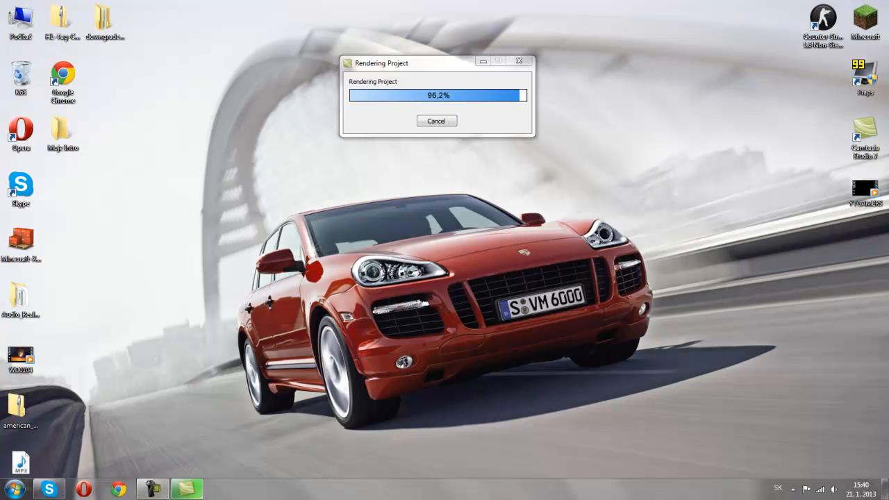
# - Dismiss the production results and exit Camtasia Studio without saving the project
pyautogui.click(155, 491)
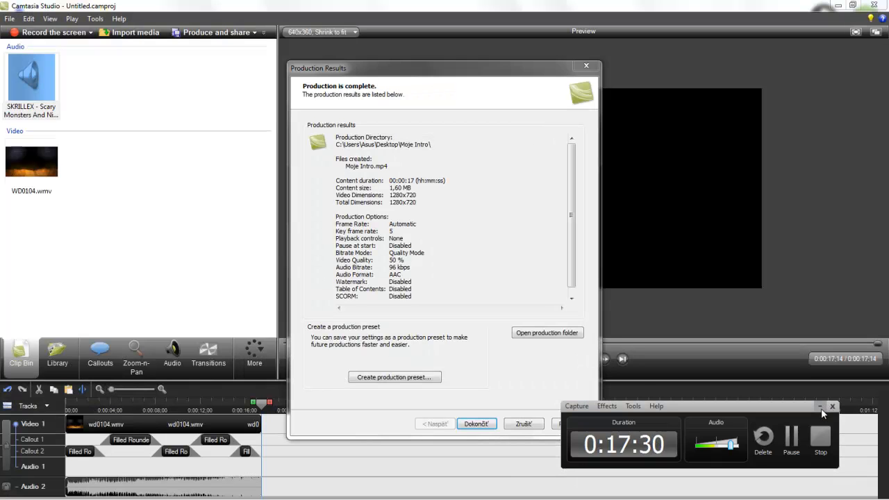
pyautogui.click(821, 408)
pyautogui.click(477, 425)
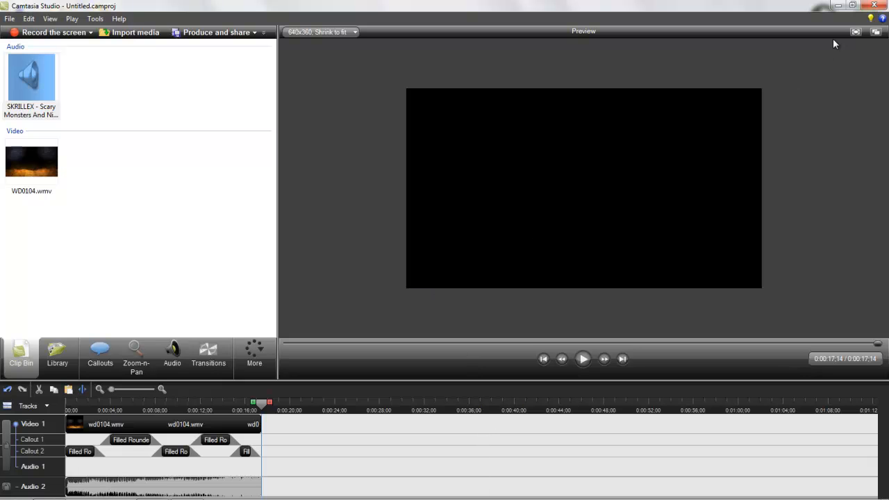
pyautogui.click(874, 5)
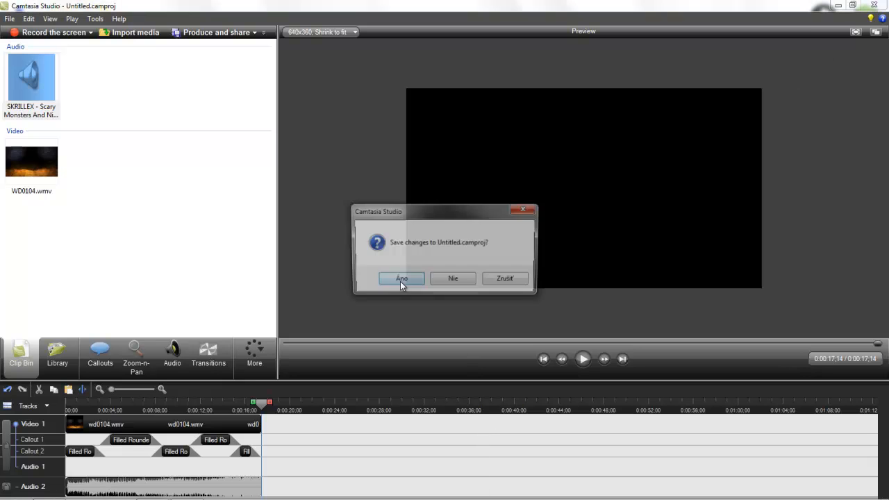
pyautogui.click(448, 281)
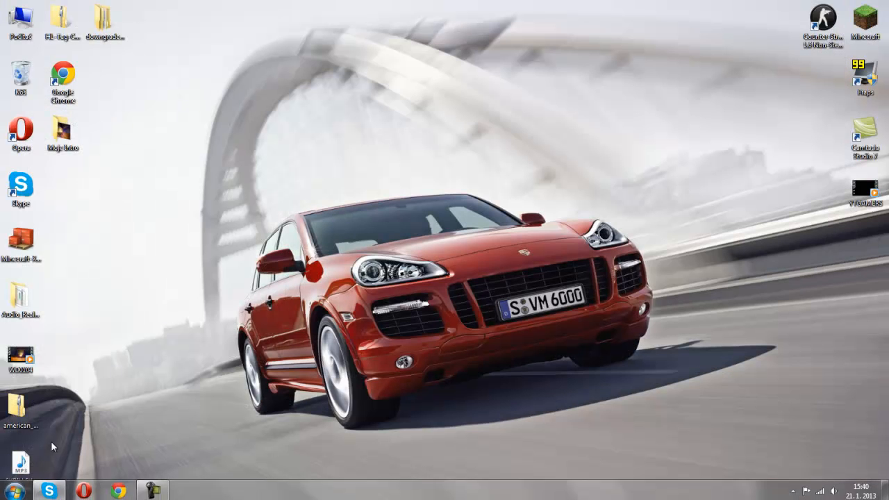
# - Play the produced Moje Intro video from the Moje Intro folder on the desktop, and close the player and folder
pyautogui.click(66, 133)
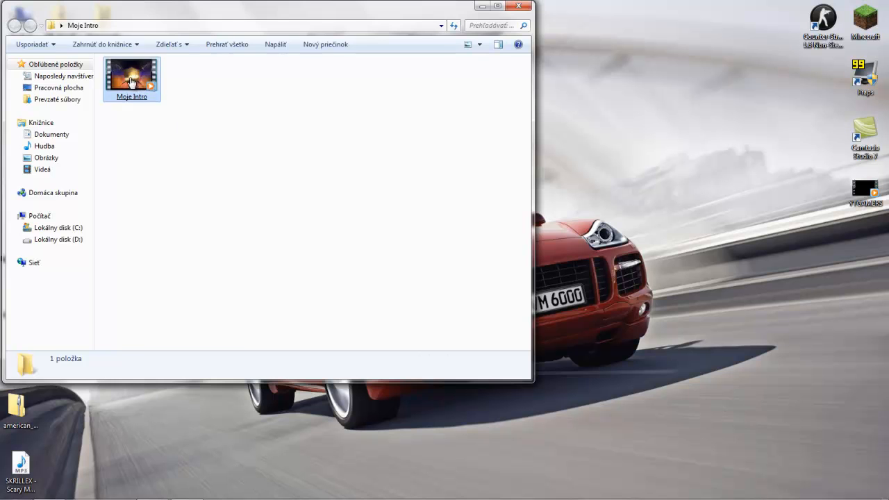
pyautogui.doubleClick(131, 82)
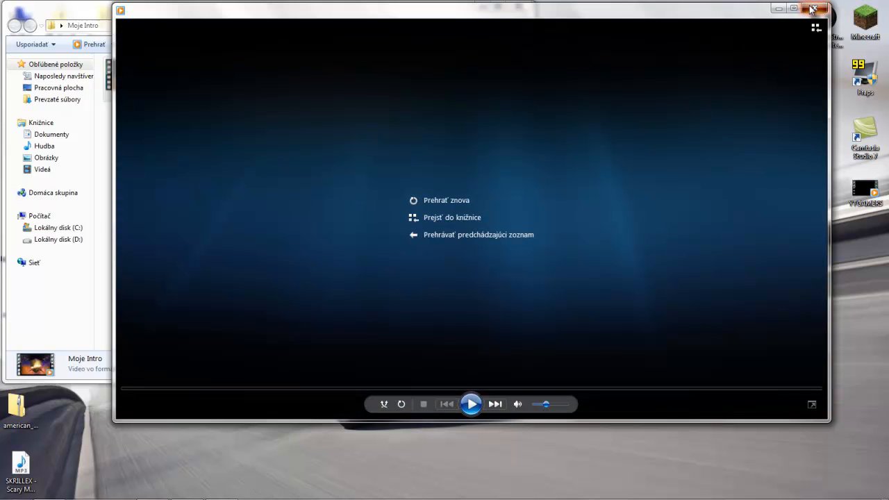
pyautogui.click(813, 9)
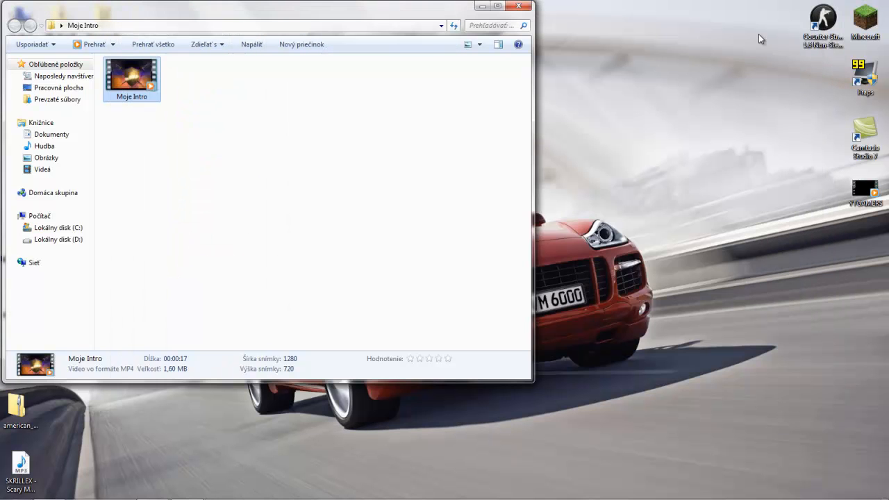
pyautogui.click(519, 7)
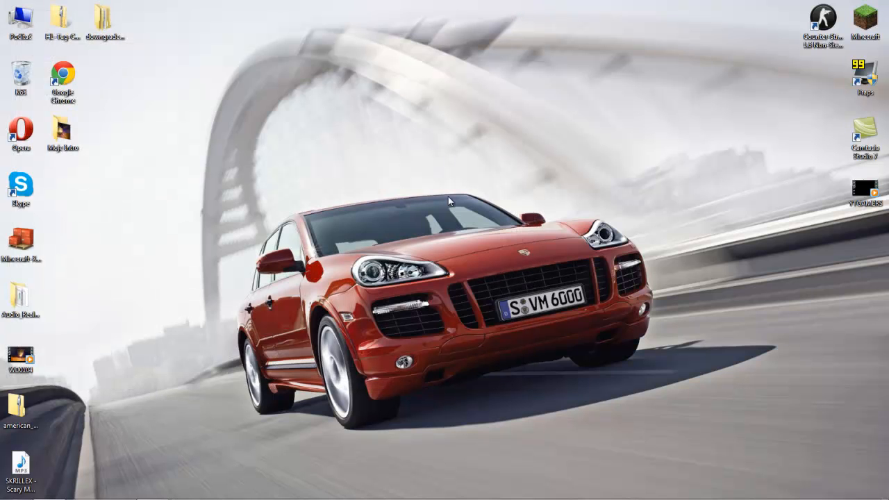
pyautogui.moveTo(175, 498)
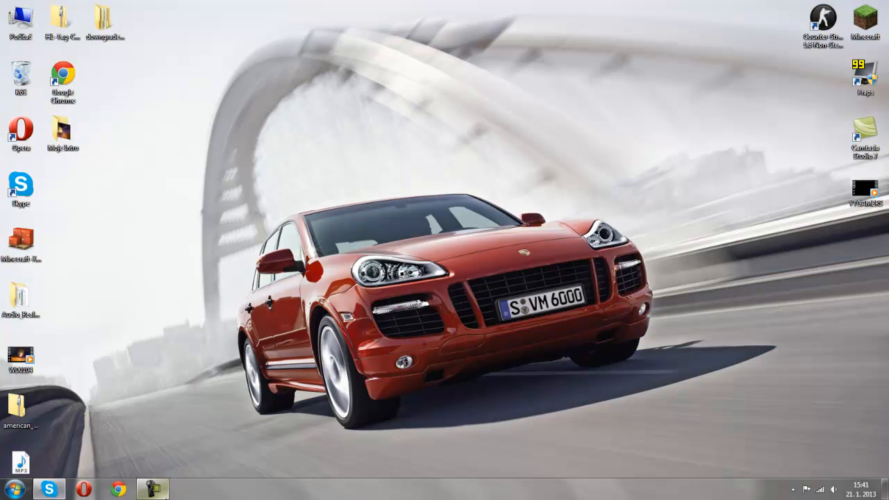
pyautogui.click(154, 490)
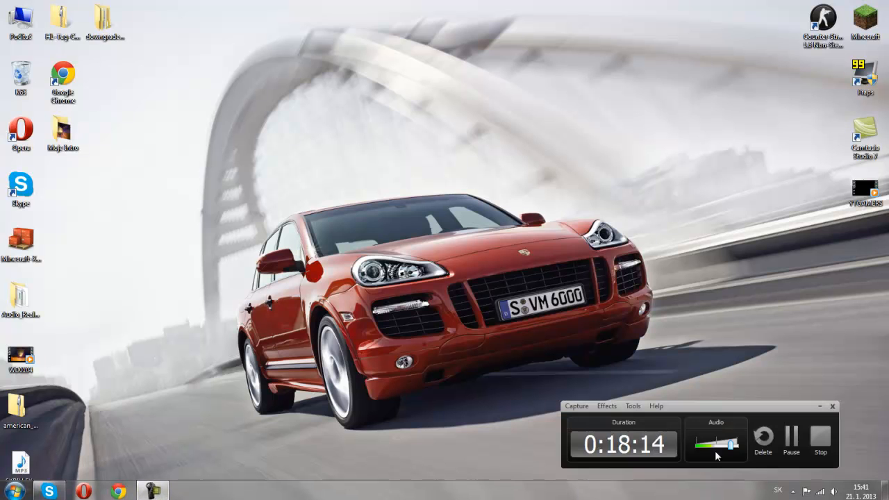